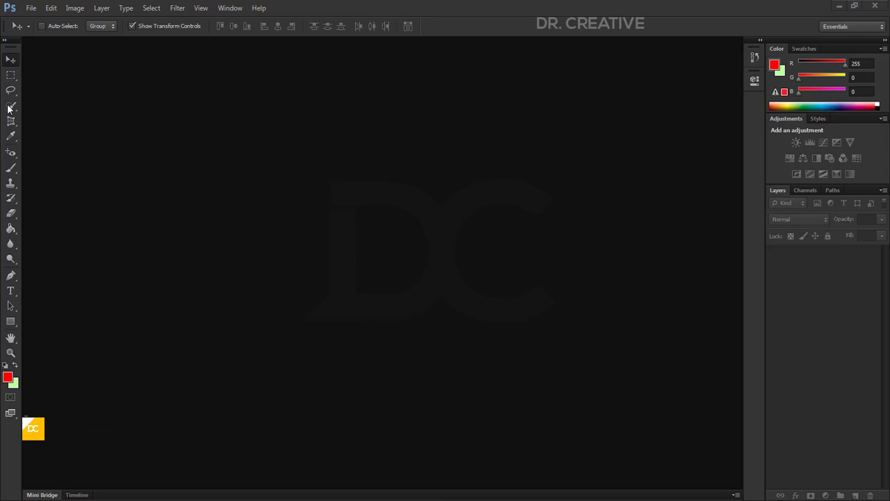
# Create a new blank Untitled-1 document from File > New and fit the page with Ctrl+0
pyautogui.click(29, 8)
pyautogui.click(29, 9)
pyautogui.click(29, 9)
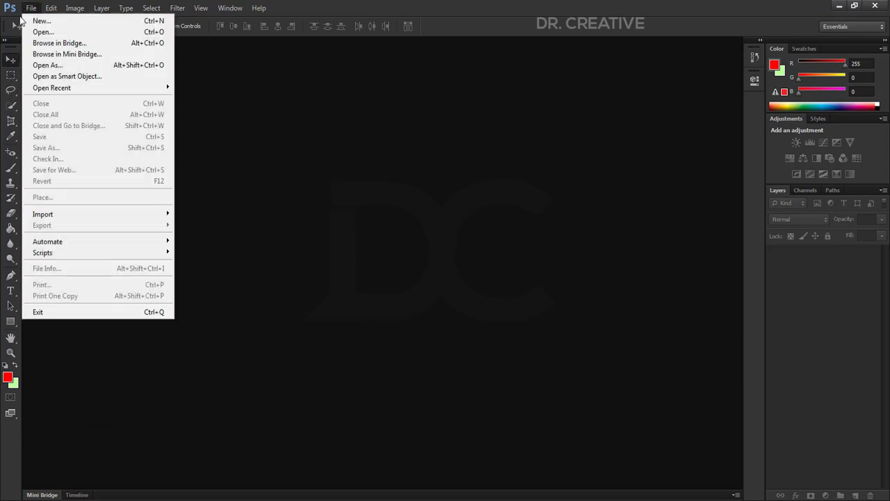
pyautogui.click(42, 21)
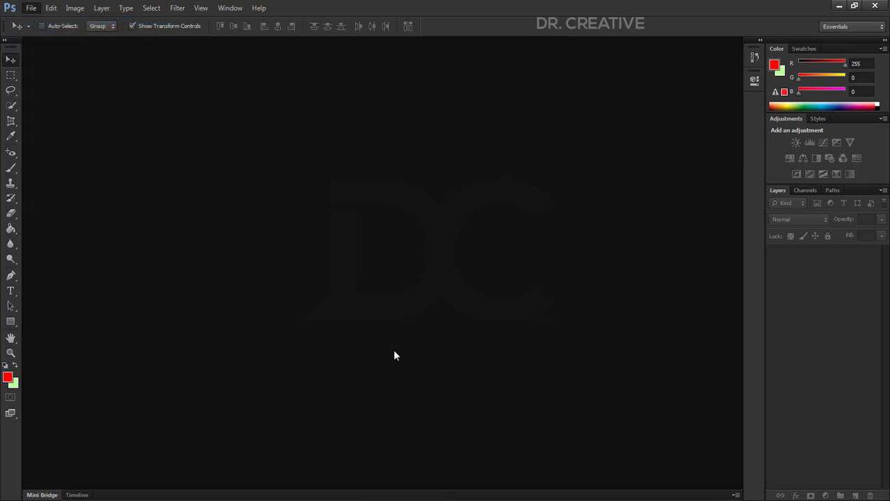
pyautogui.click(506, 89)
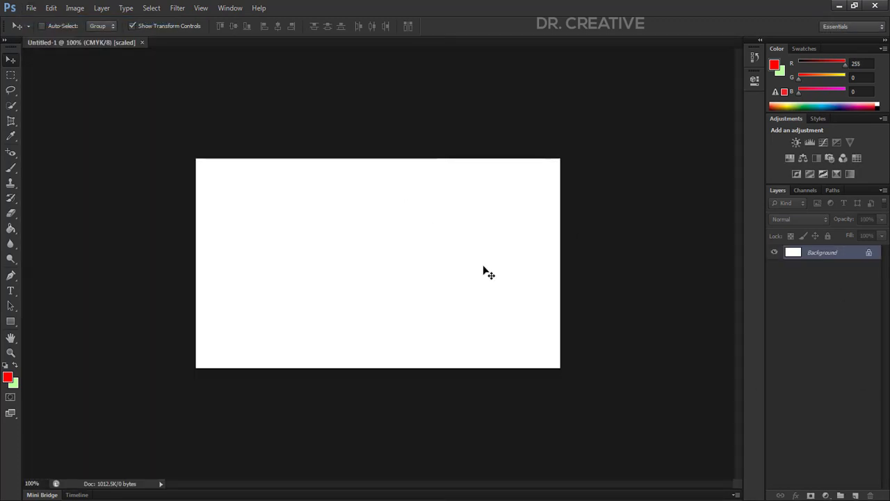
pyautogui.hotkey('ctrl', '0')
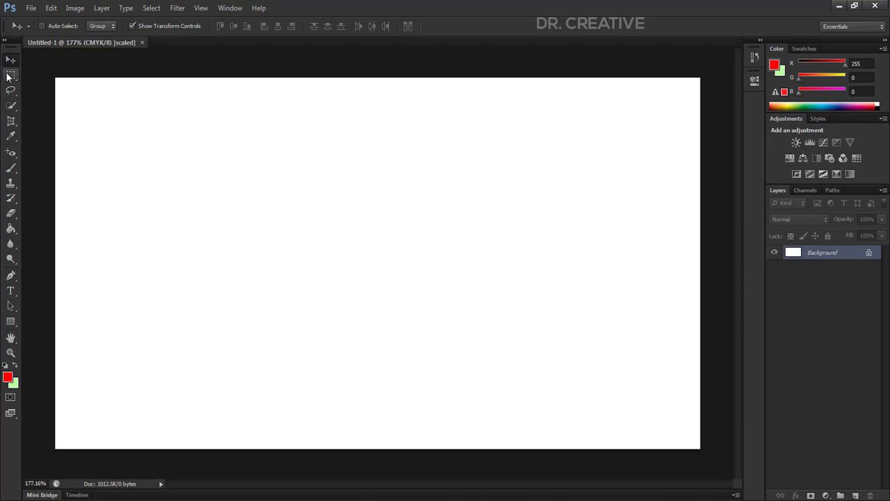
# Switch between the Rectangular Marquee and Move tools, then show the marquee shape variants
pyautogui.click(10, 75)
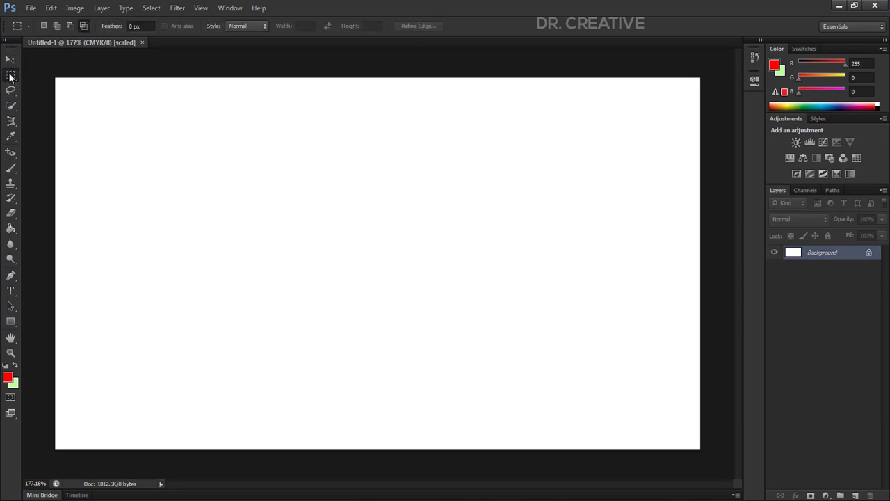
pyautogui.click(10, 61)
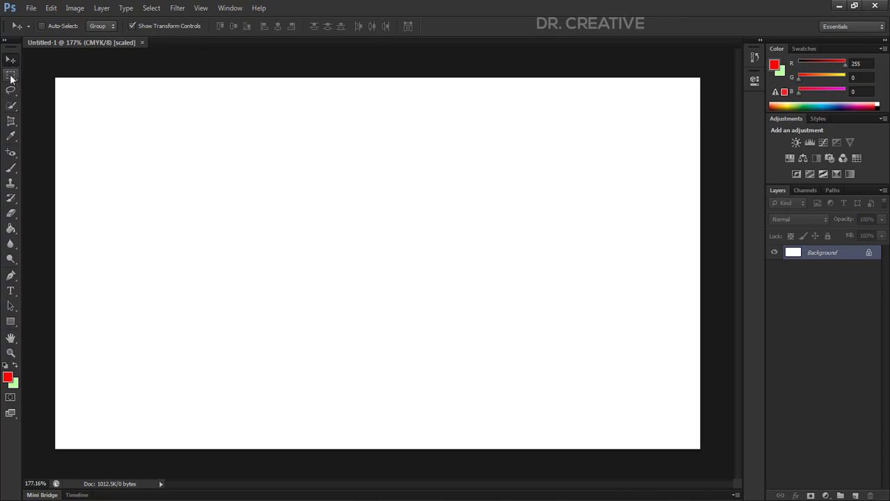
pyautogui.click(10, 77)
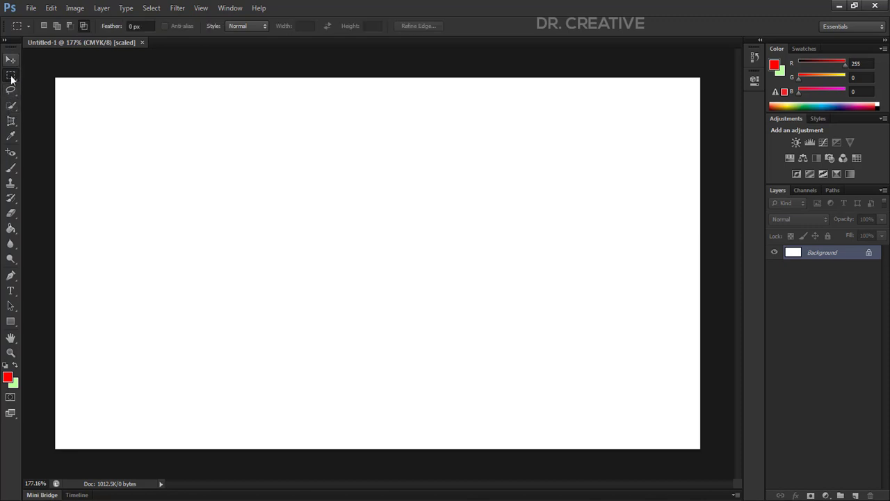
pyautogui.rightClick(12, 80)
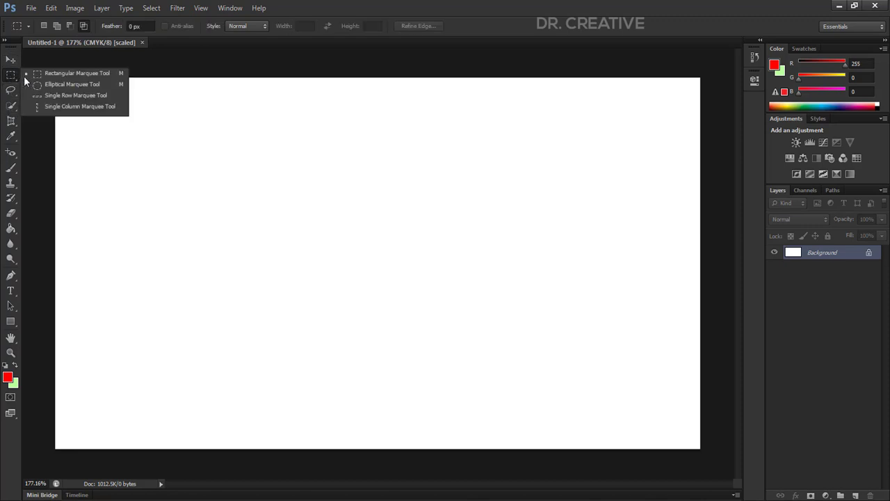
pyautogui.click(26, 75)
# Show the Lasso tool variants, the marquee variants, then the Lasso variants again
pyautogui.click(10, 90)
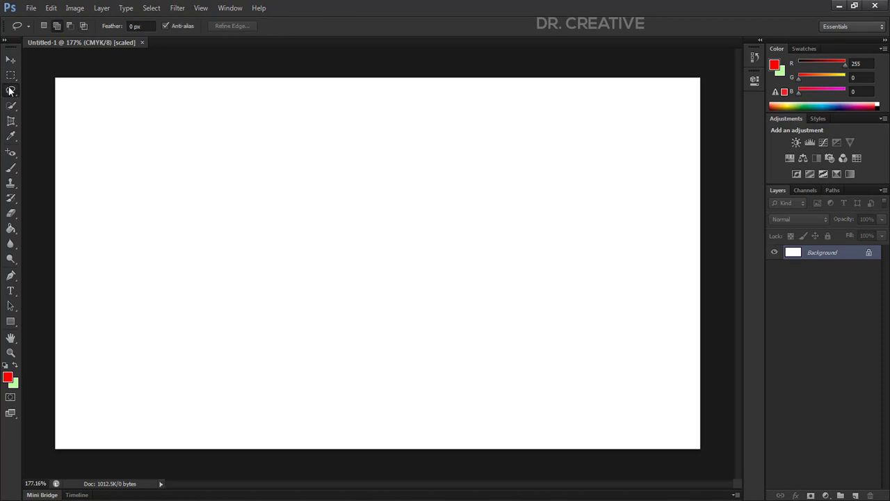
pyautogui.rightClick(9, 96)
pyautogui.click(9, 93)
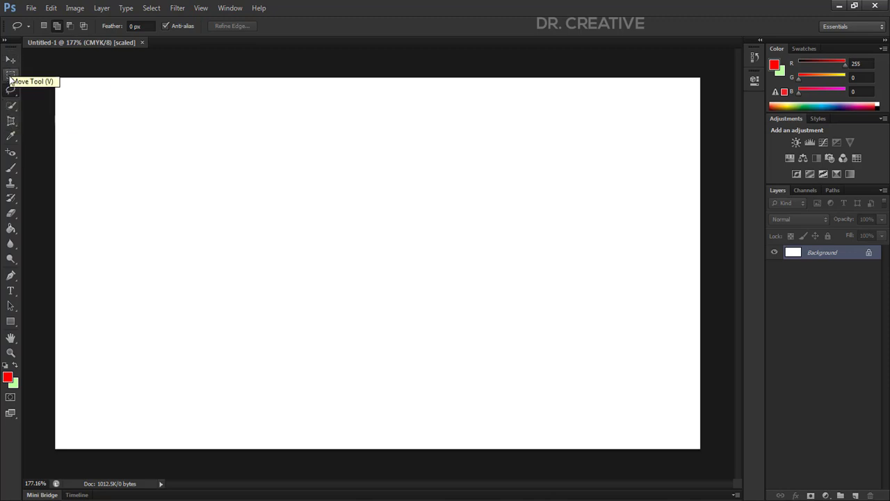
pyautogui.click(11, 77)
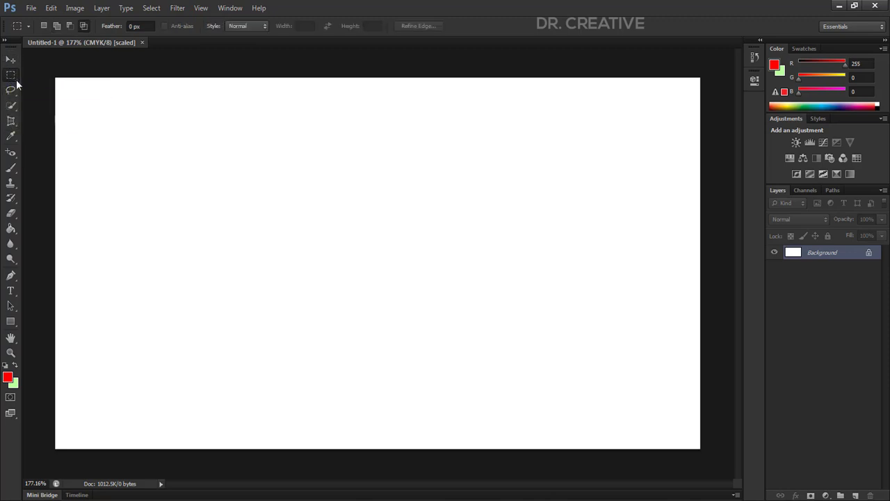
pyautogui.rightClick(16, 80)
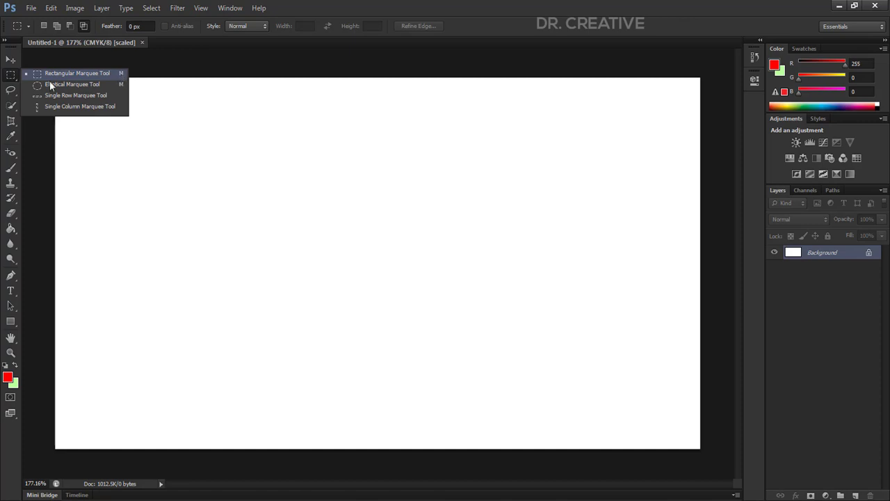
pyautogui.click(11, 90)
pyautogui.rightClick(11, 94)
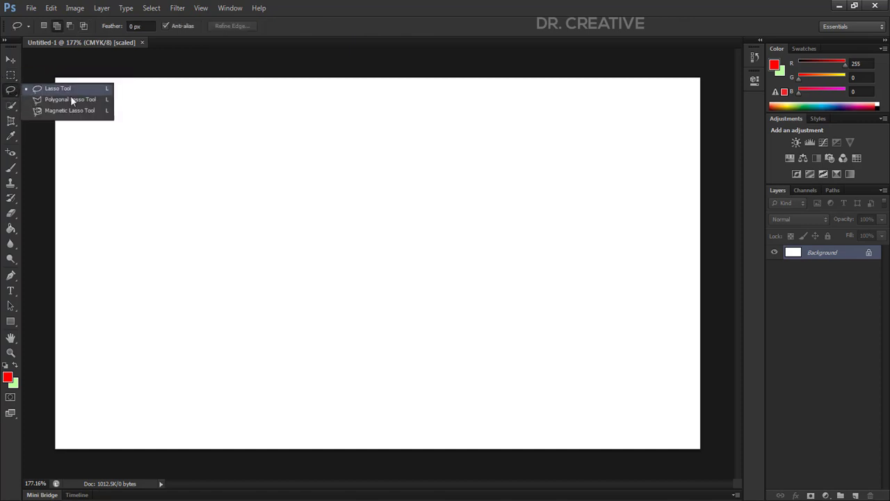
# Show the Quick Selection and Magic Wand variants, then return to the marquee variants with M
pyautogui.click(10, 105)
pyautogui.rightClick(11, 105)
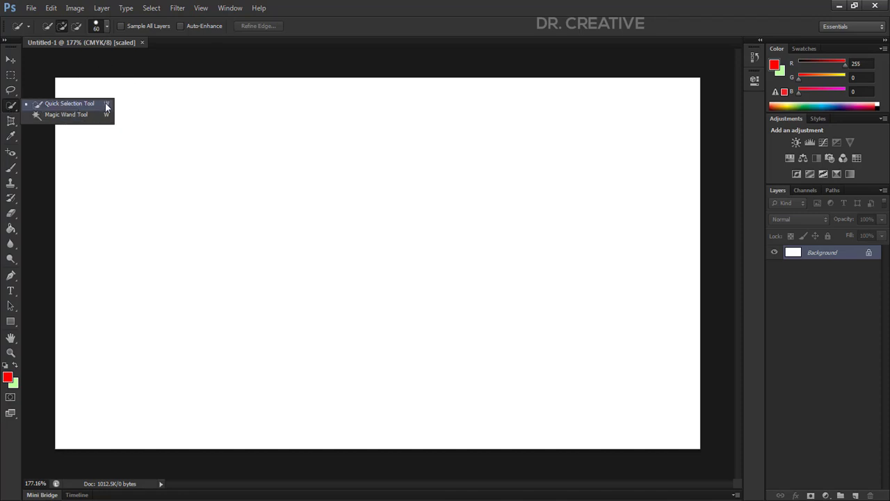
pyautogui.click(5, 108)
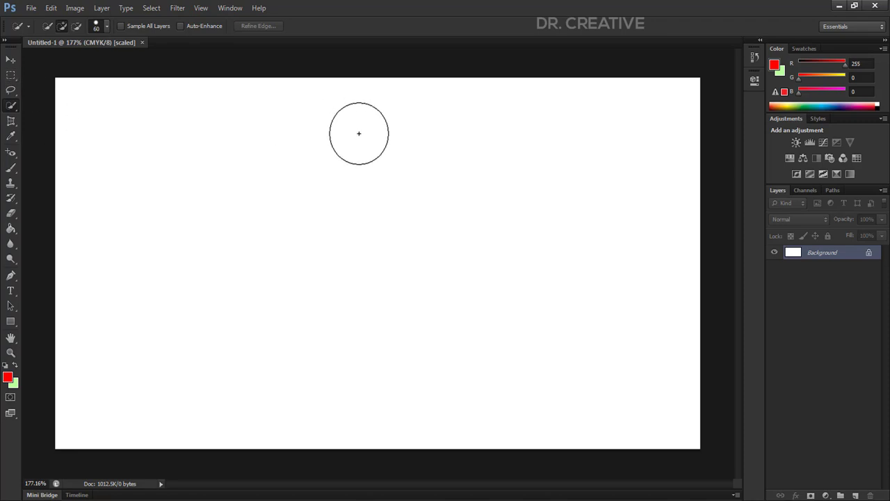
pyautogui.press('m')
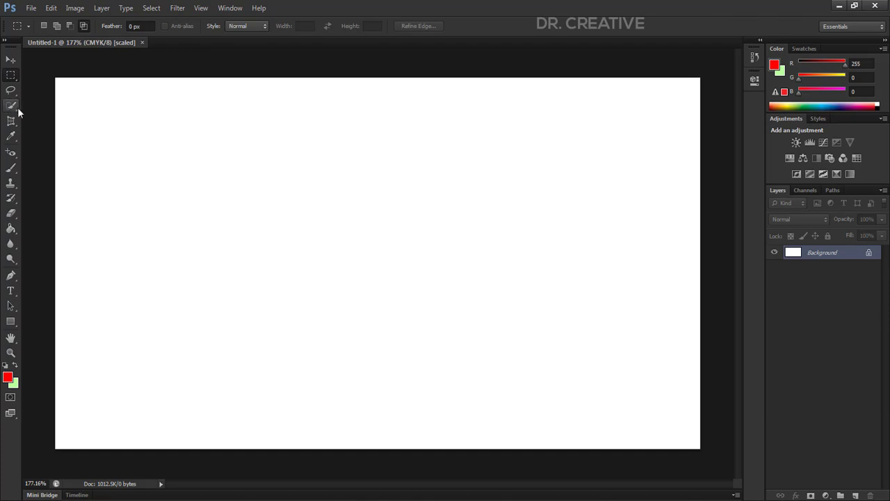
pyautogui.moveTo(10, 75); pyautogui.dragTo(49, 74)
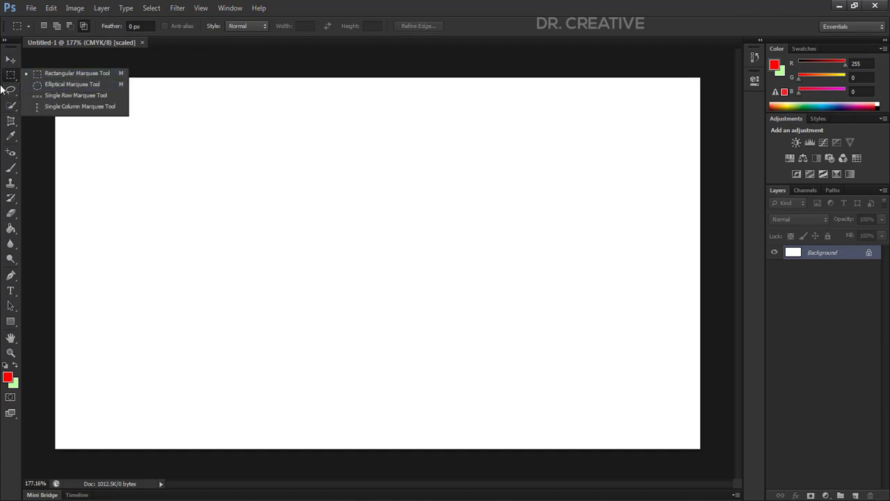
# Pick the Rectangular Marquee Tool from its variants, briefly trying Quick Selection
pyautogui.click(81, 74)
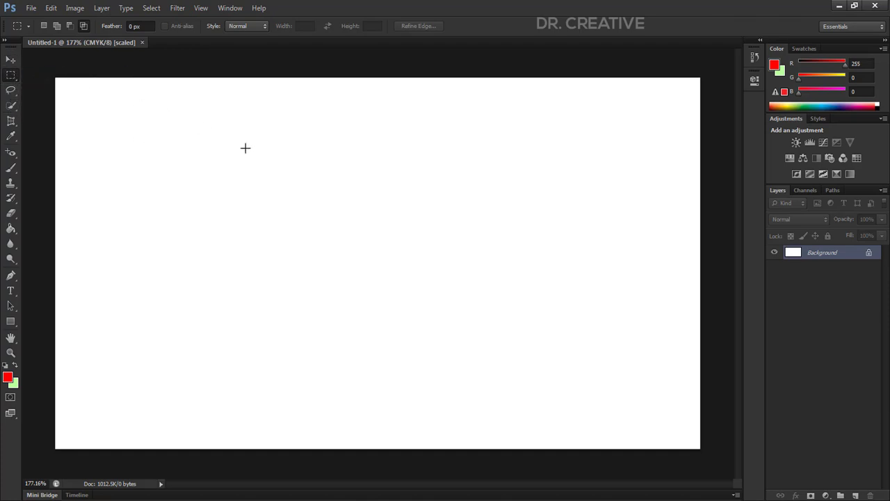
pyautogui.rightClick(5, 79)
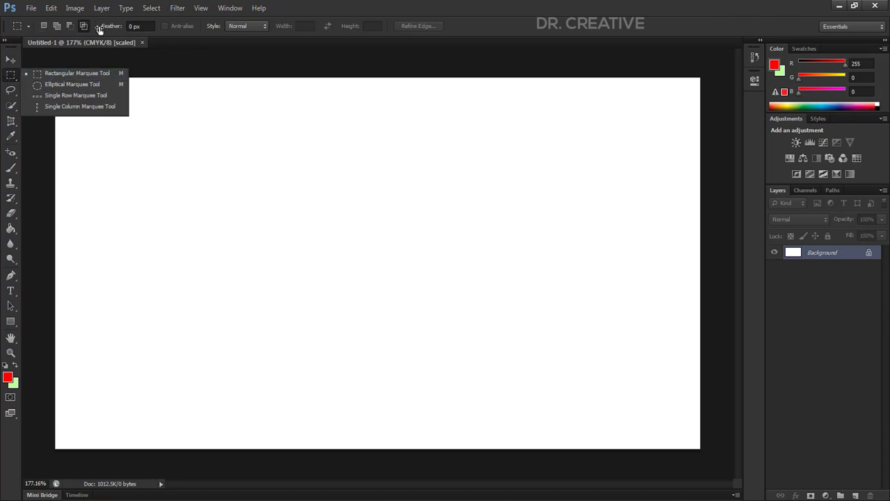
pyautogui.click(67, 74)
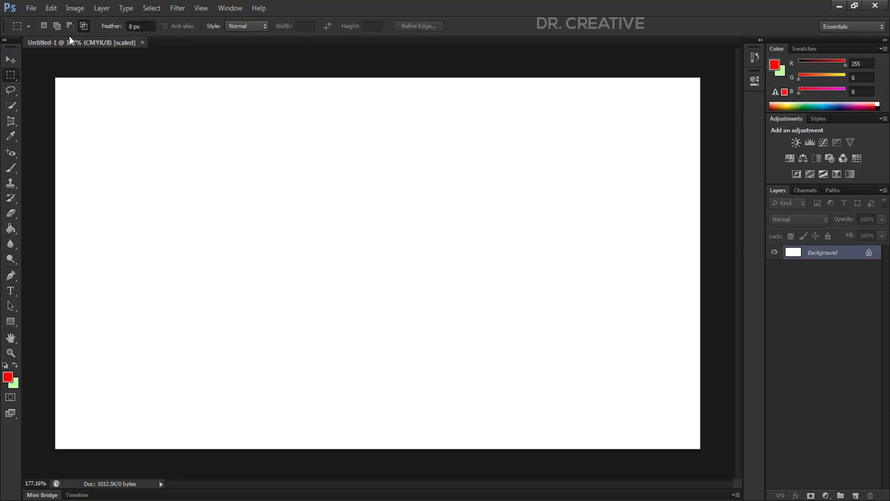
pyautogui.rightClick(10, 74)
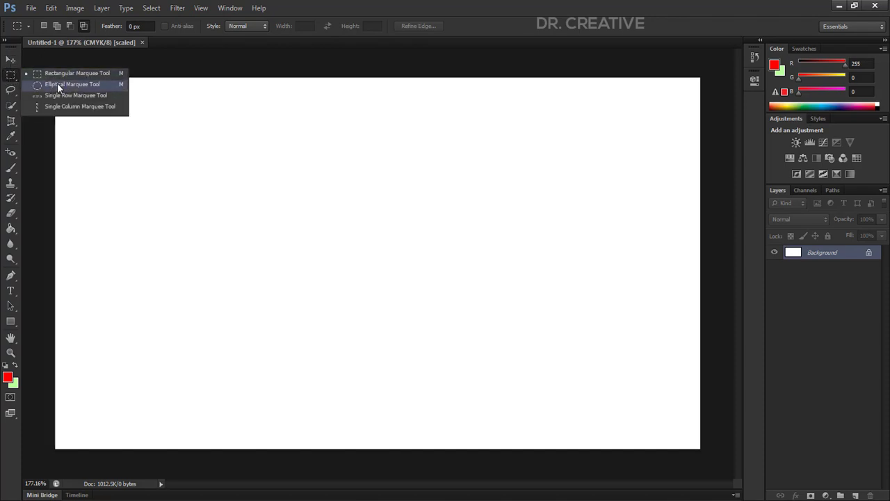
pyautogui.click(14, 102)
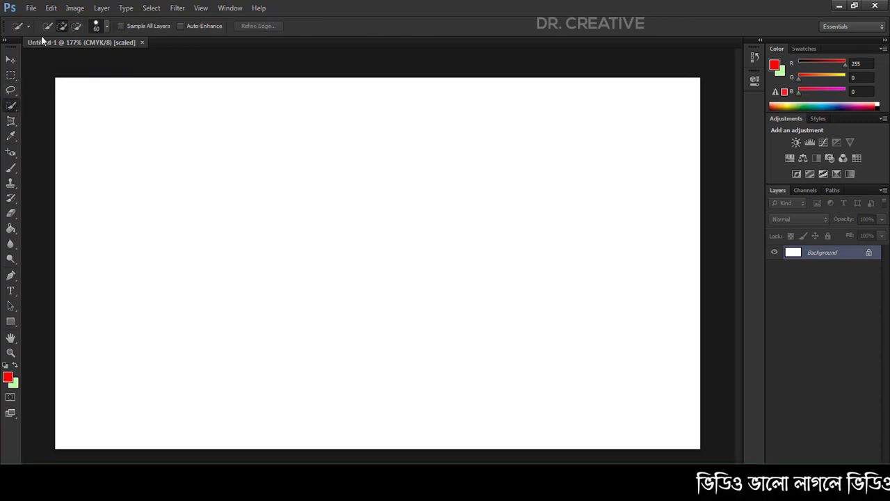
pyautogui.click(11, 75)
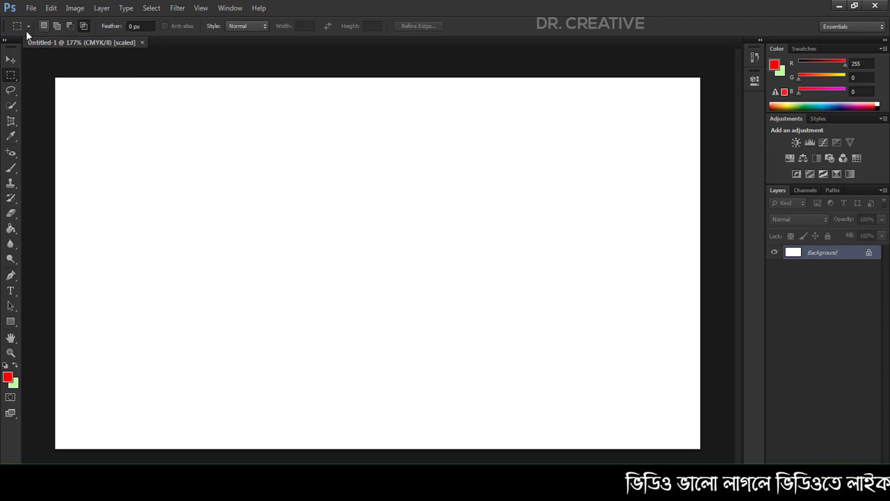
# Set the marquee to Intersect with selection and add a new empty Layer 1
pyautogui.click(84, 27)
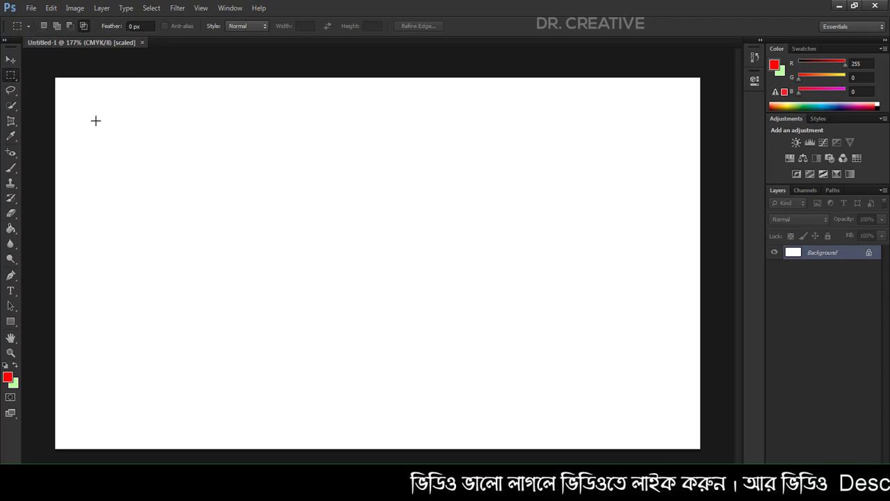
pyautogui.rightClick(9, 76)
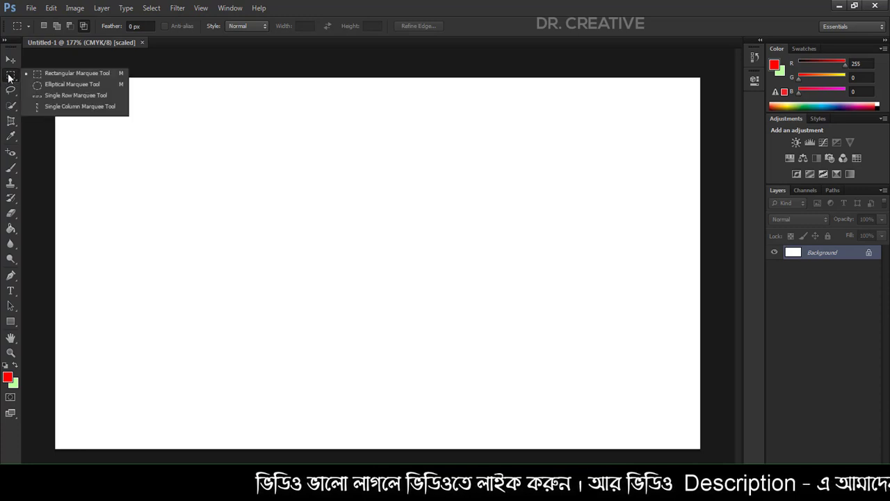
pyautogui.click(69, 72)
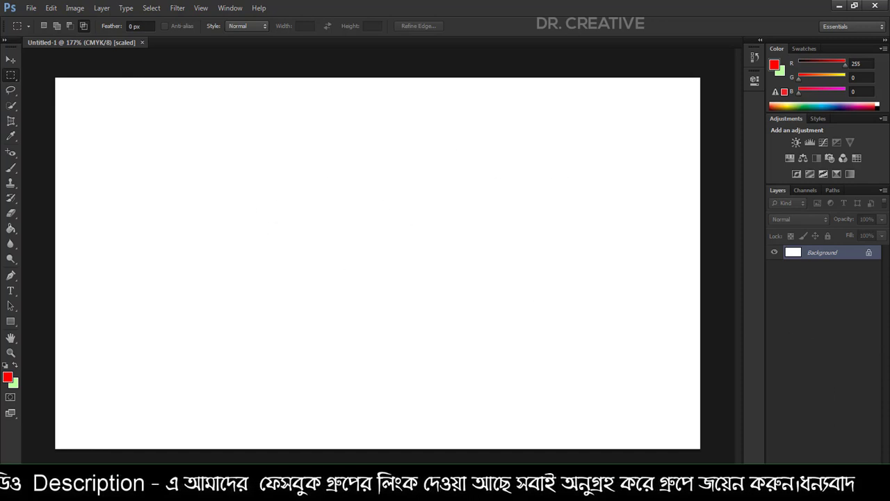
pyautogui.hotkey('ctrl', 'shift', 'alt', 'n')
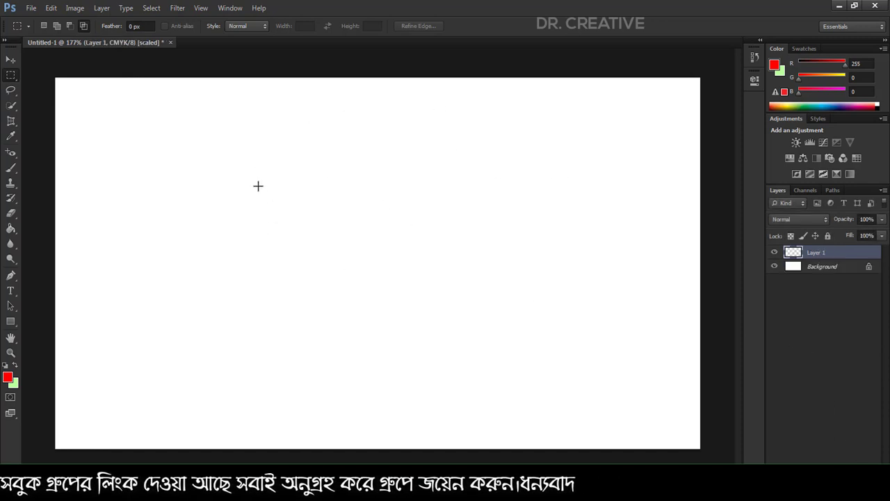
# Draw a wide rectangular selection and try moving it on empty Layer 1, accepting the warning
pyautogui.moveTo(182, 151); pyautogui.dragTo(594, 338)
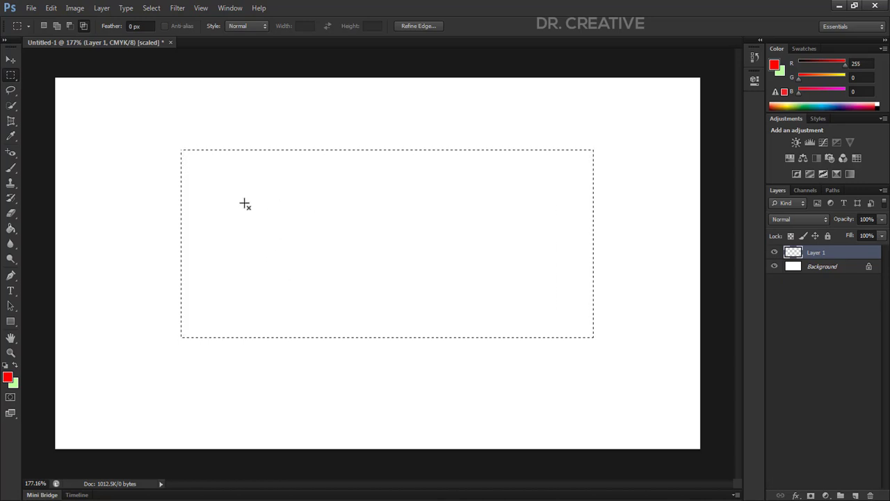
pyautogui.click(61, 26)
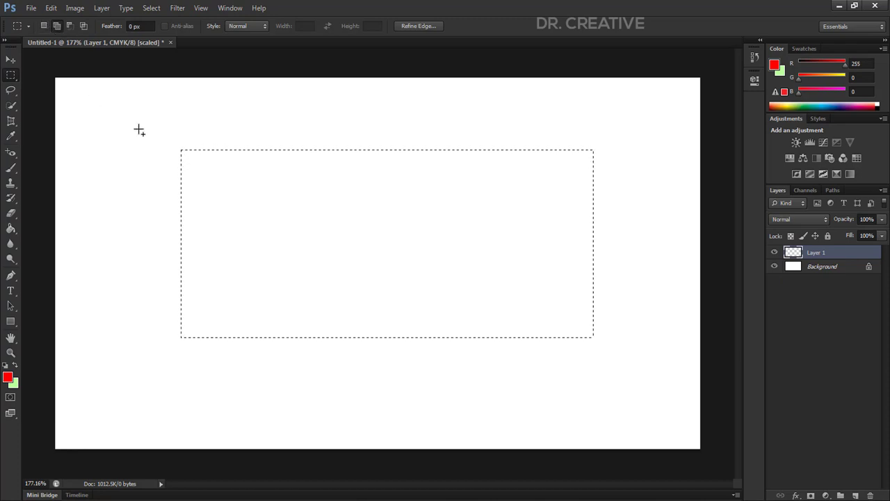
pyautogui.click(11, 59)
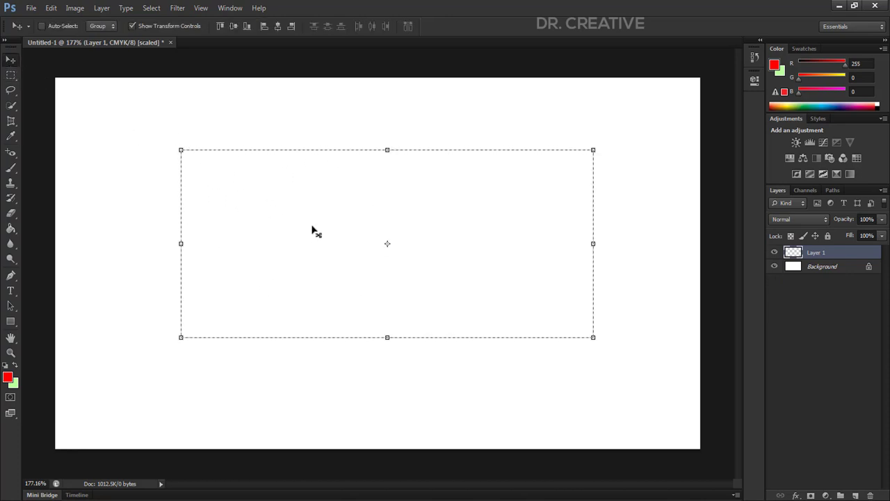
pyautogui.moveTo(312, 230); pyautogui.dragTo(328, 215)
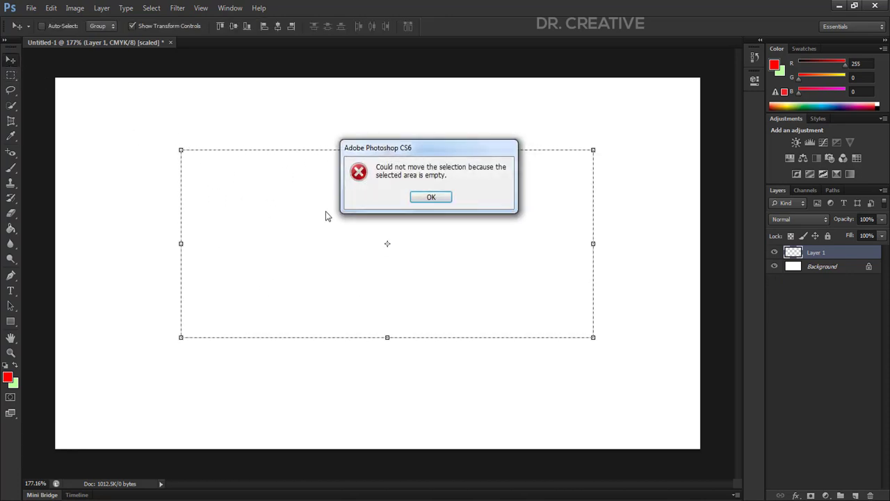
pyautogui.click(431, 197)
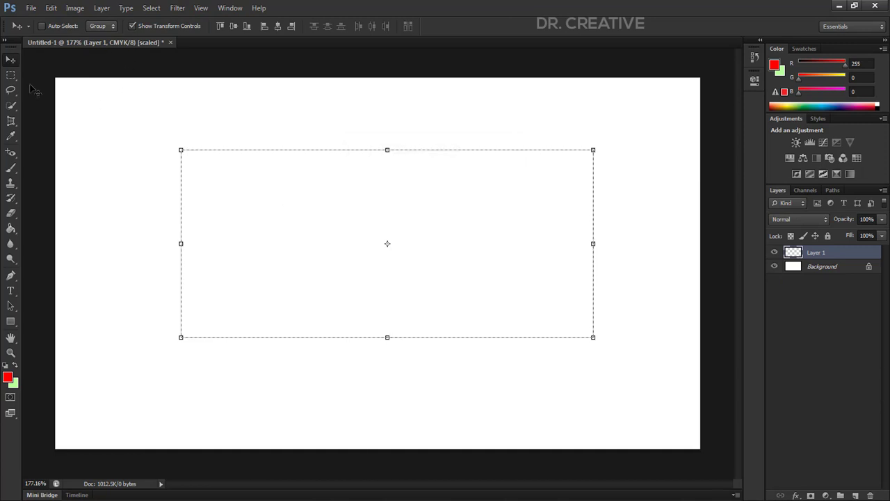
pyautogui.click(10, 76)
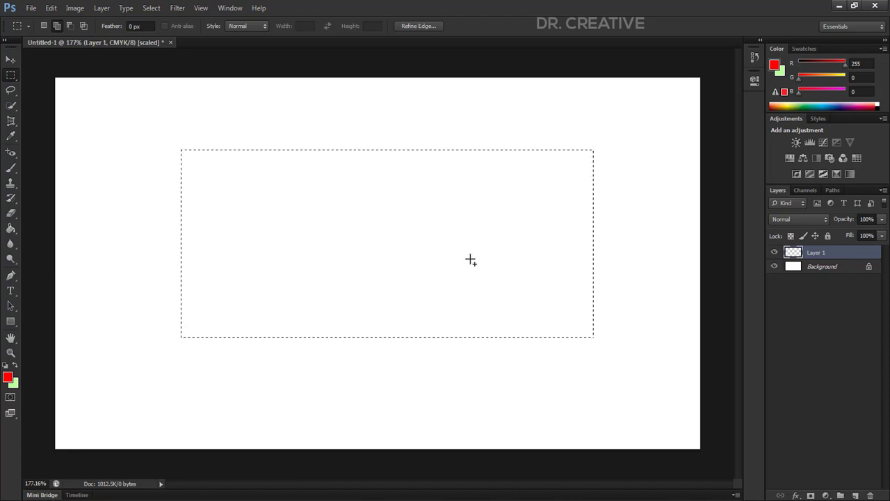
pyautogui.click(11, 229)
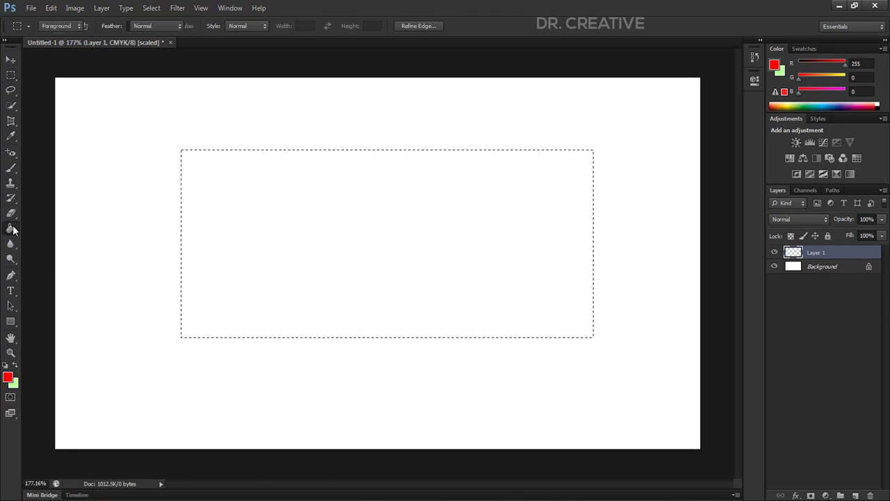
# Fill the rectangular selection on Layer 1 with red using the Paint Bucket Tool
pyautogui.click(41, 226)
pyautogui.click(11, 229)
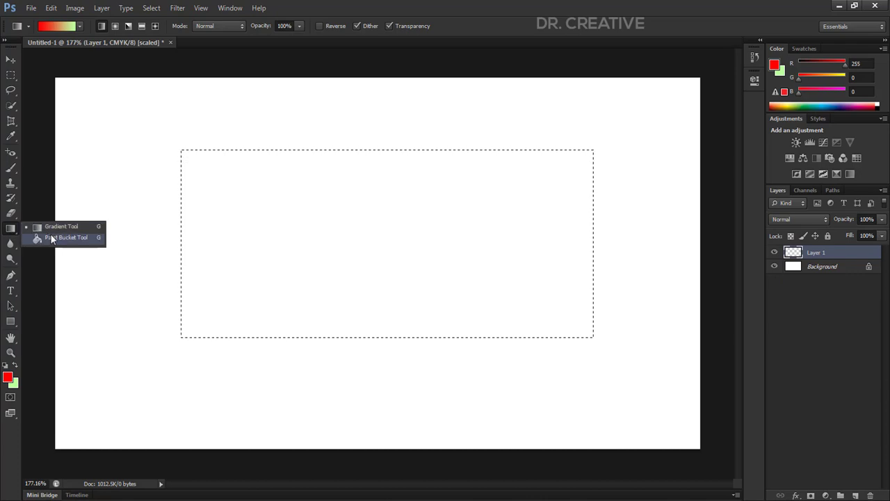
pyautogui.click(56, 237)
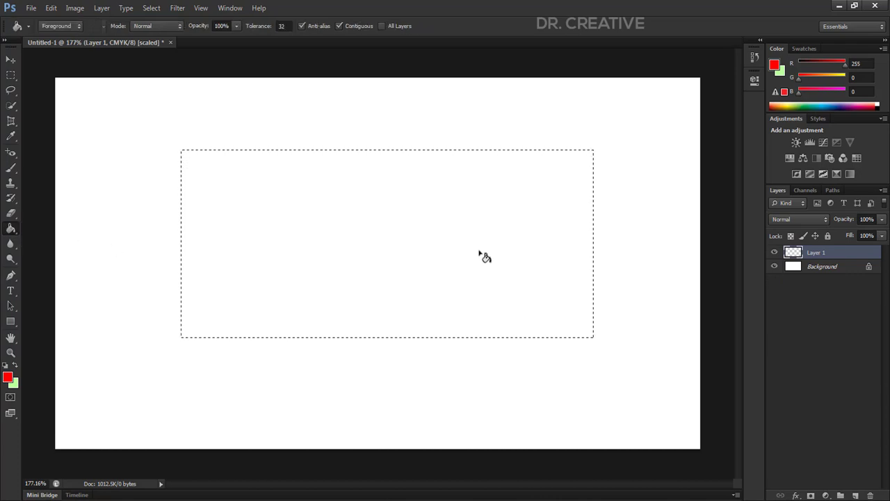
pyautogui.click(360, 220)
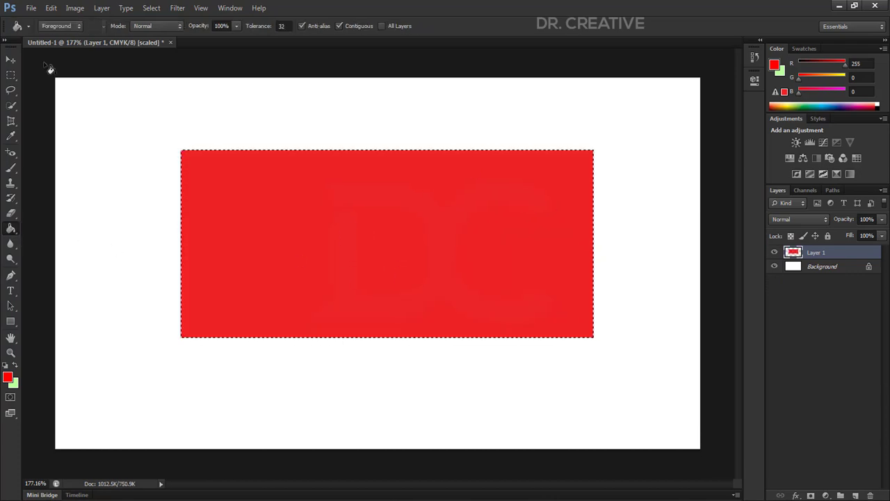
# Nudge the red block slightly up and left, then drag Layer 1 to the trash
pyautogui.click(10, 61)
pyautogui.moveTo(347, 213)
pyautogui.mouseDown()
pyautogui.moveTo(267, 181)
pyautogui.moveTo(340, 208)
pyautogui.mouseUp()
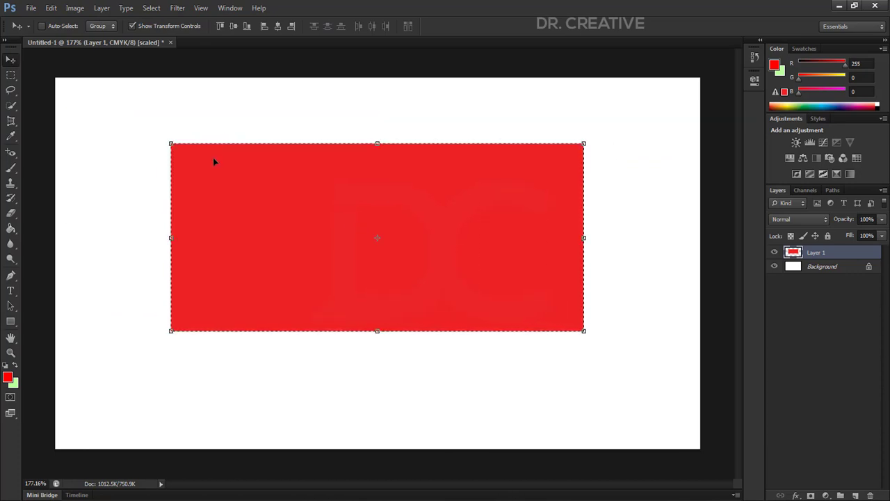
pyautogui.moveTo(864, 253); pyautogui.dragTo(870, 496)
# Deselect with Ctrl+D and draw a fresh rectangular marquee on the white Background
pyautogui.hotkey('ctrl', 'd')
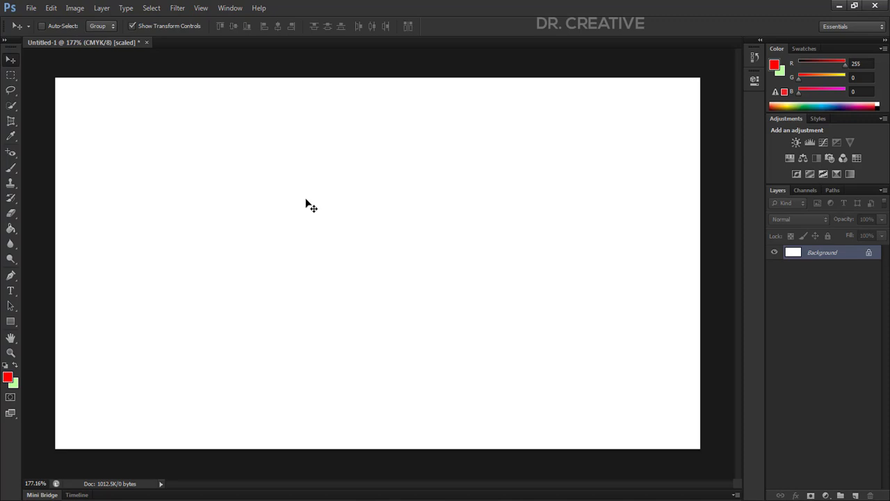
pyautogui.hotkey('ctrl', 'd')
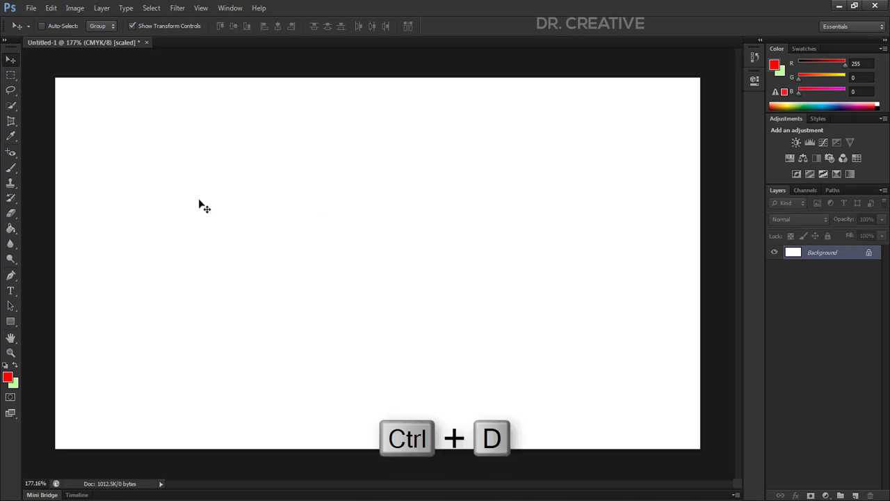
pyautogui.click(10, 75)
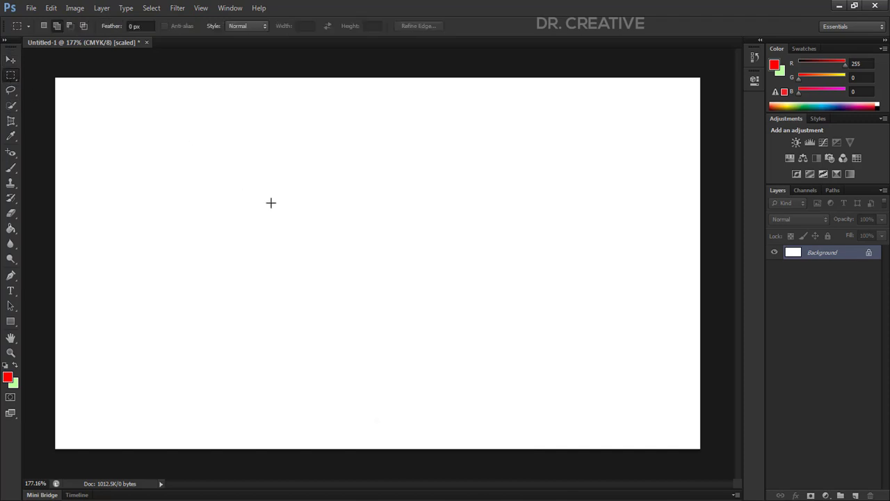
pyautogui.moveTo(505, 336); pyautogui.dragTo(553, 344)
# Set New selection mode and drag the selection outline to reposition it several times
pyautogui.click(43, 25)
pyautogui.moveTo(398, 265); pyautogui.dragTo(247, 205)
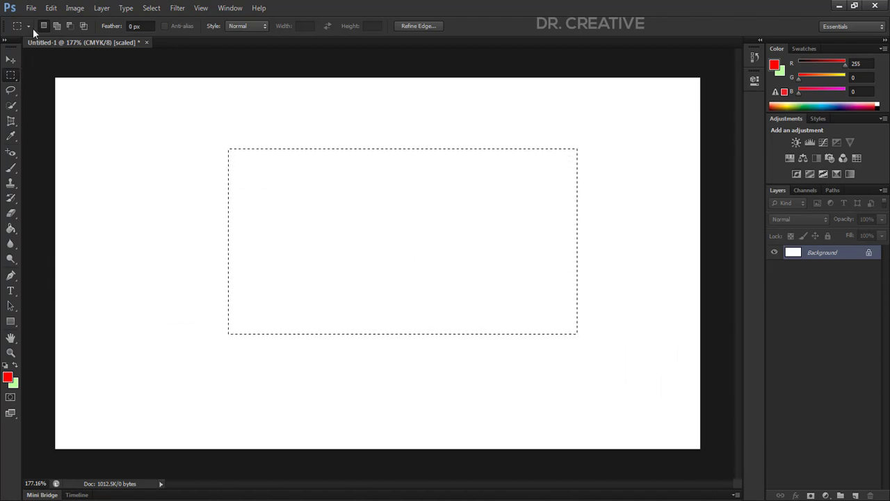
pyautogui.moveTo(314, 283)
pyautogui.mouseDown()
pyautogui.moveTo(290, 280)
pyautogui.moveTo(313, 274)
pyautogui.mouseUp()
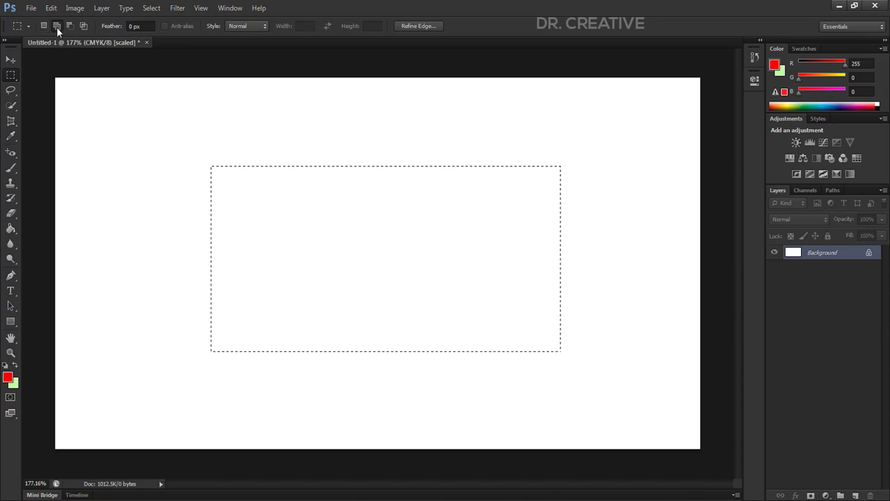
pyautogui.moveTo(138, 117); pyautogui.dragTo(295, 226)
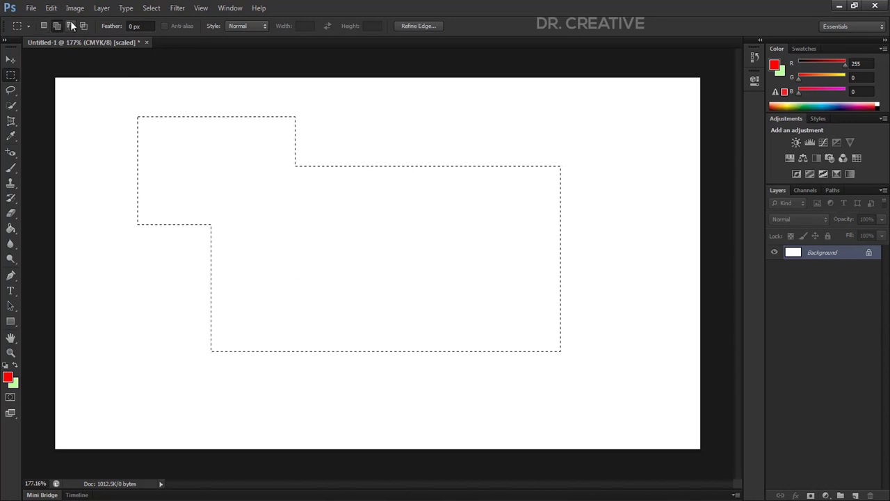
# Add two more rectangles to the selection, then deselect with Ctrl+D
pyautogui.moveTo(134, 274); pyautogui.dragTo(298, 319)
pyautogui.moveTo(388, 100); pyautogui.dragTo(432, 209)
pyautogui.hotkey('ctrl', 'd')
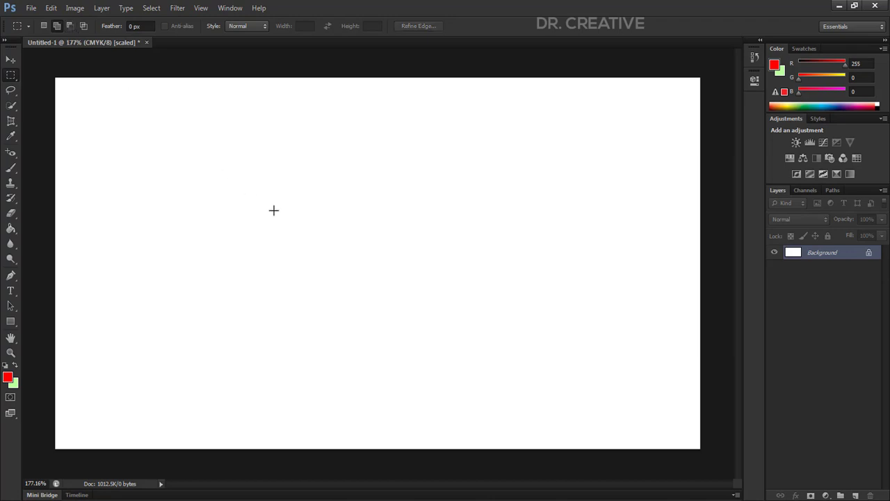
# Draw a rectangle, then subtract its upper-left, left and lower areas, leaving an upper-right rectangle
pyautogui.moveTo(206, 149); pyautogui.dragTo(556, 350)
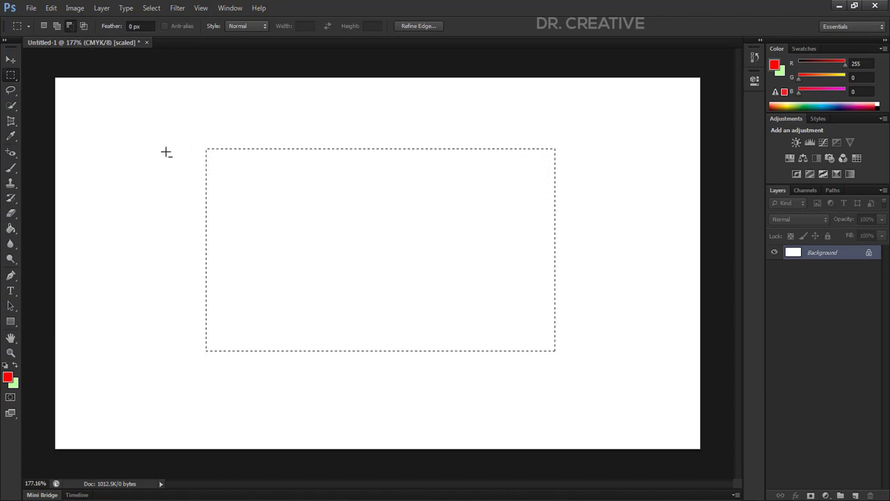
pyautogui.moveTo(145, 107); pyautogui.dragTo(368, 262)
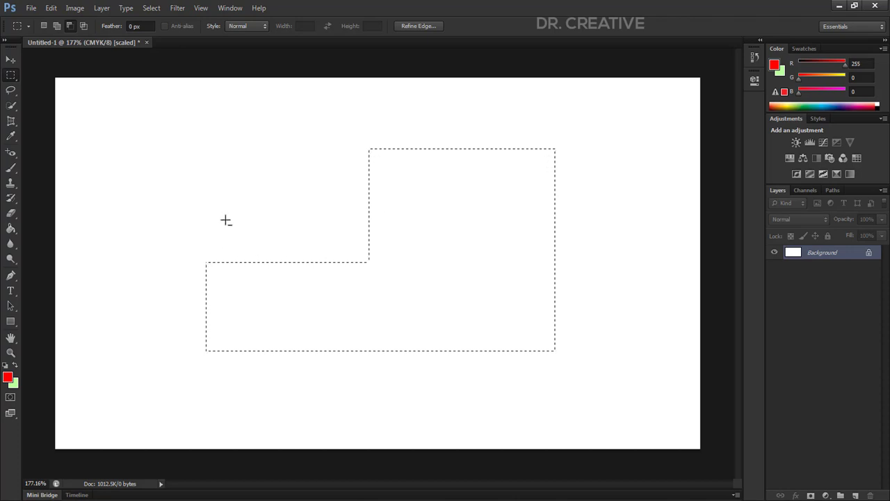
pyautogui.moveTo(166, 185); pyautogui.dragTo(369, 413)
pyautogui.moveTo(560, 367); pyautogui.dragTo(605, 390)
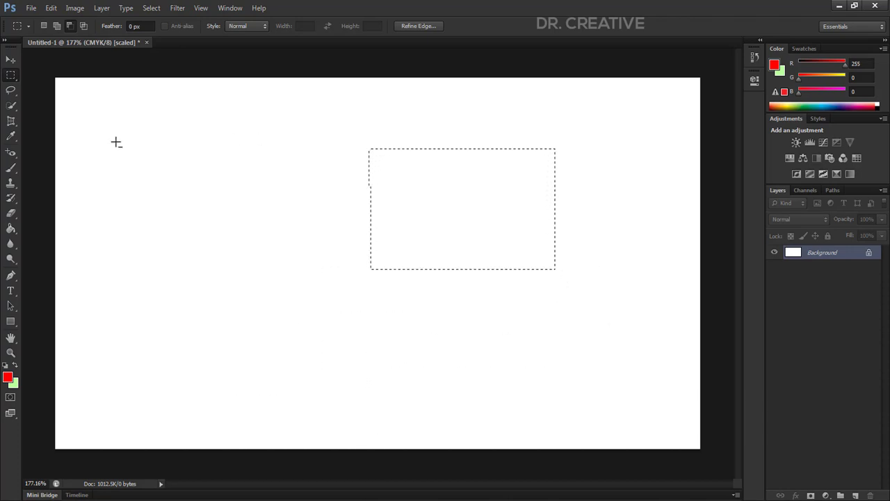
# Draw a rectangle left of centre, intersect it with an overlapping second rectangle, then deselect
pyautogui.click(84, 26)
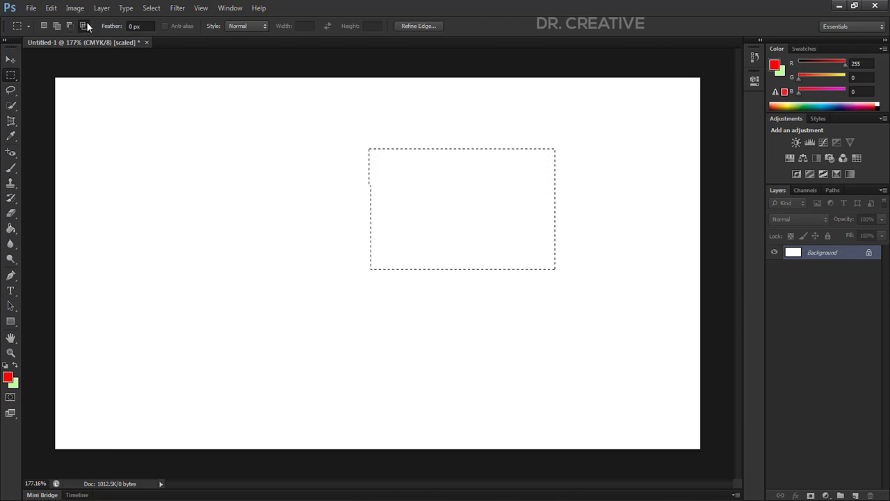
pyautogui.click(315, 268)
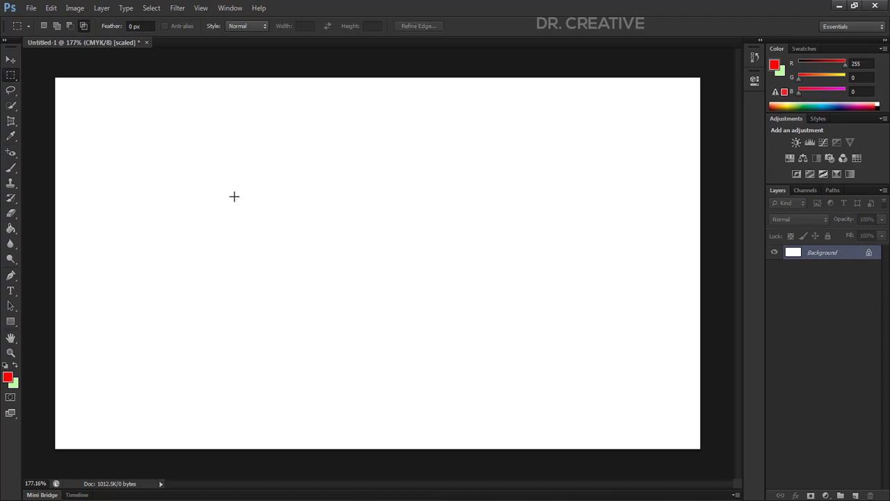
pyautogui.click(43, 26)
pyautogui.moveTo(220, 169); pyautogui.dragTo(458, 331)
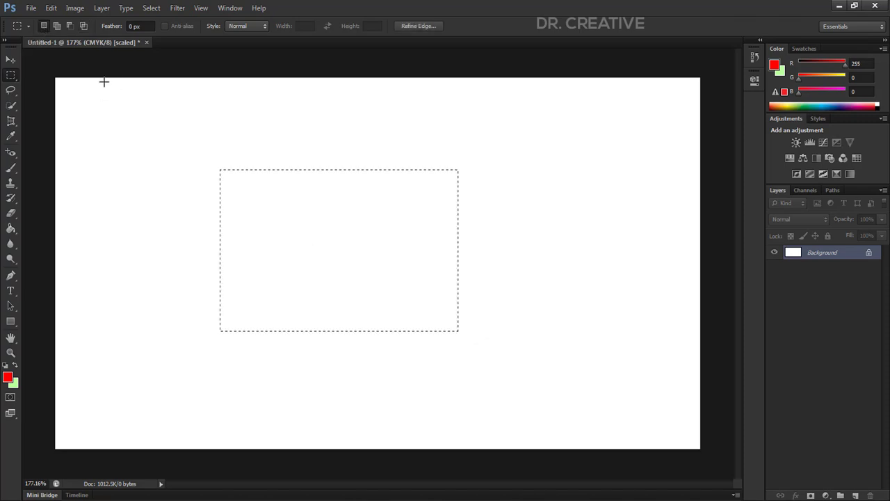
pyautogui.click(84, 26)
pyautogui.moveTo(306, 223); pyautogui.dragTo(573, 400)
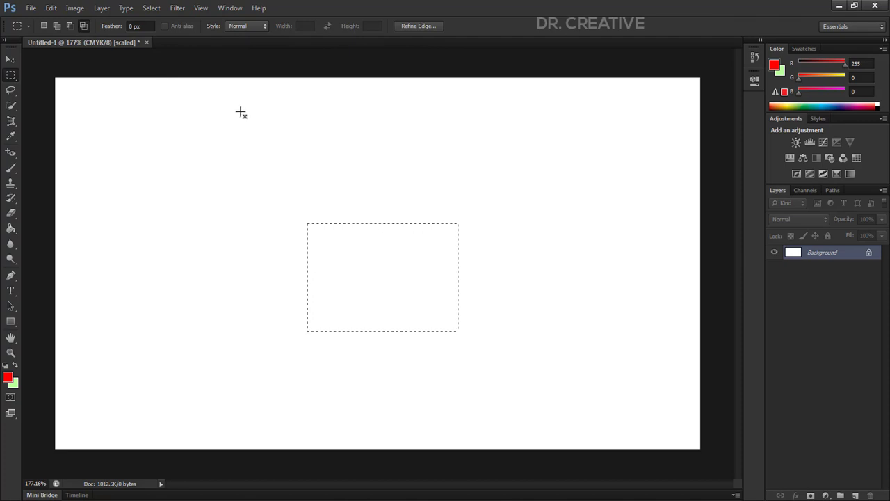
pyautogui.click(359, 274)
# Draw a large rectangular selection across the middle of the canvas
pyautogui.rightClick(11, 77)
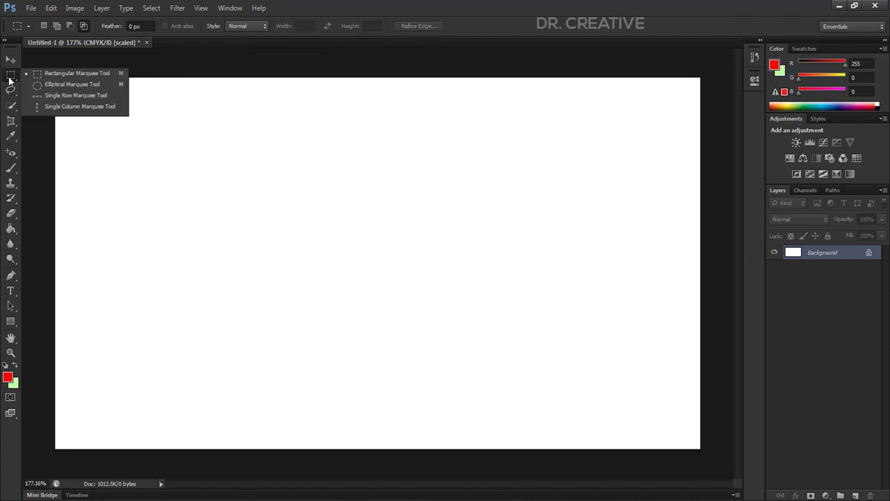
pyautogui.click(47, 73)
pyautogui.moveTo(162, 151); pyautogui.dragTo(180, 159)
pyautogui.moveTo(532, 329); pyautogui.dragTo(580, 346)
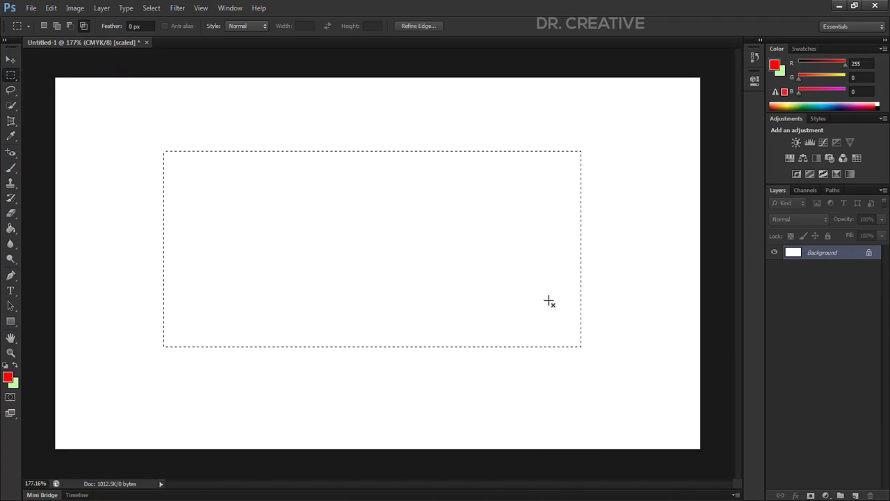
# Invert the selection twice with right-click Select Inverse and twice with Shift+Ctrl+I
pyautogui.rightClick(577, 183)
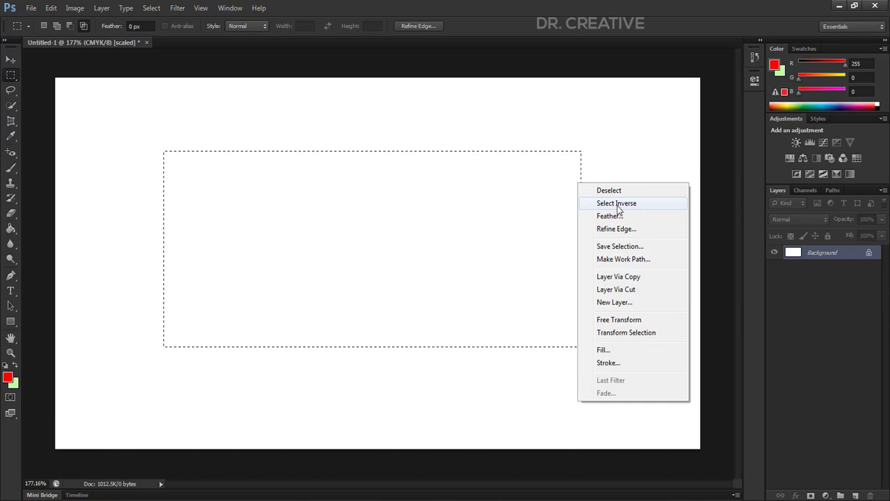
pyautogui.click(617, 203)
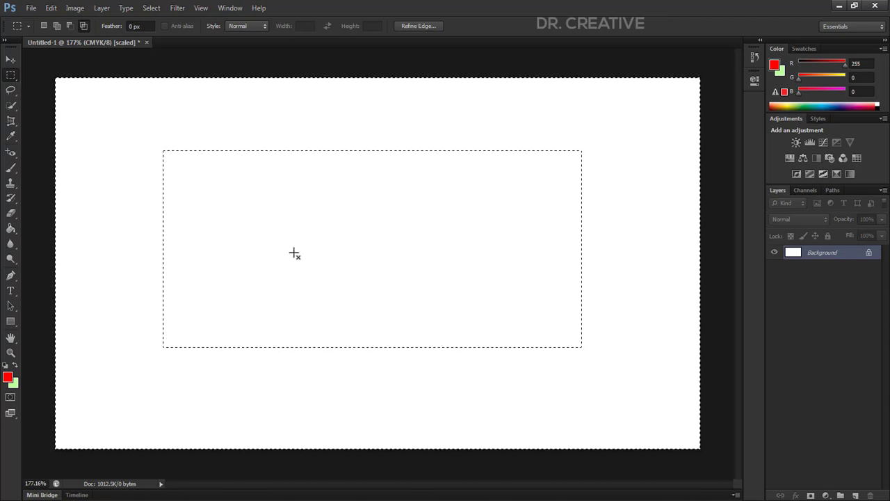
pyautogui.rightClick(574, 161)
pyautogui.click(626, 182)
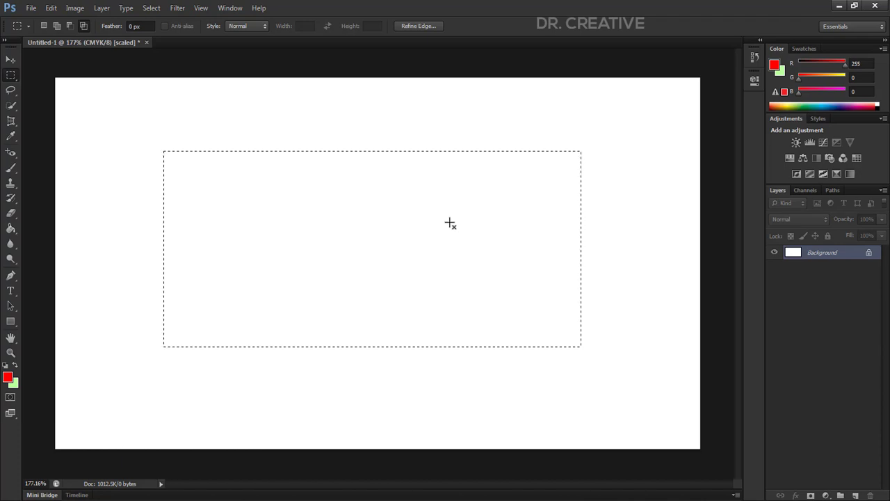
pyautogui.hotkey('ctrl', 'shift', 'i')
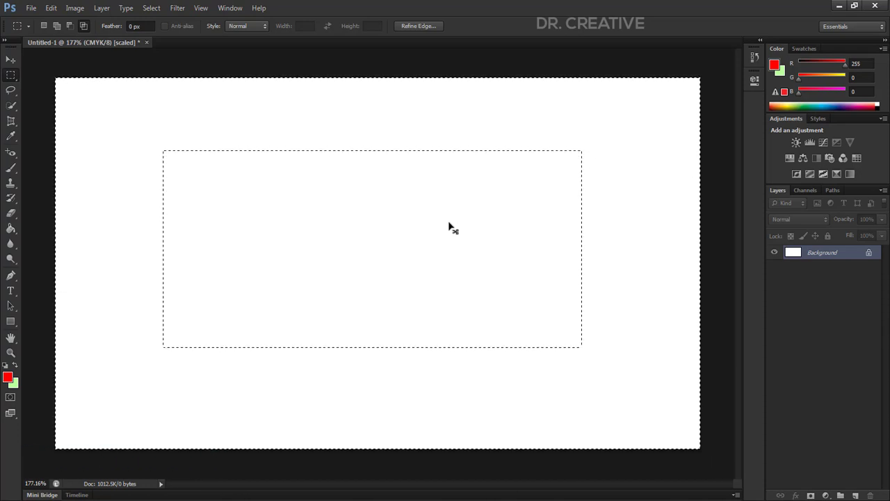
pyautogui.hotkey('ctrl', 'shift', 'i')
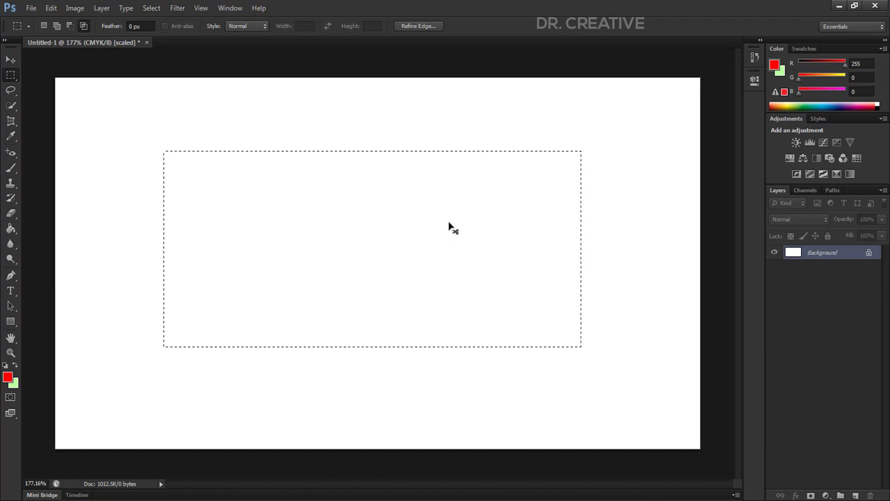
# Create a new empty layer named Layer 1 at Normal mode and 100% opacity
pyautogui.rightClick(543, 195)
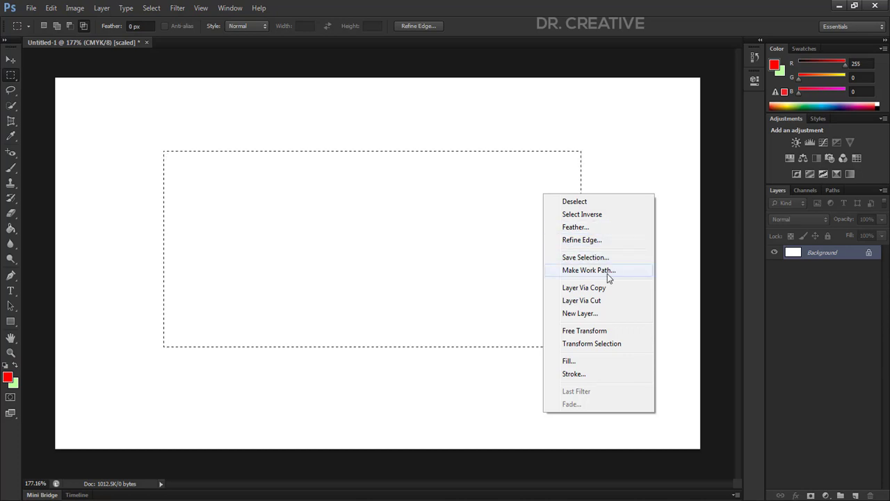
pyautogui.press('alt')
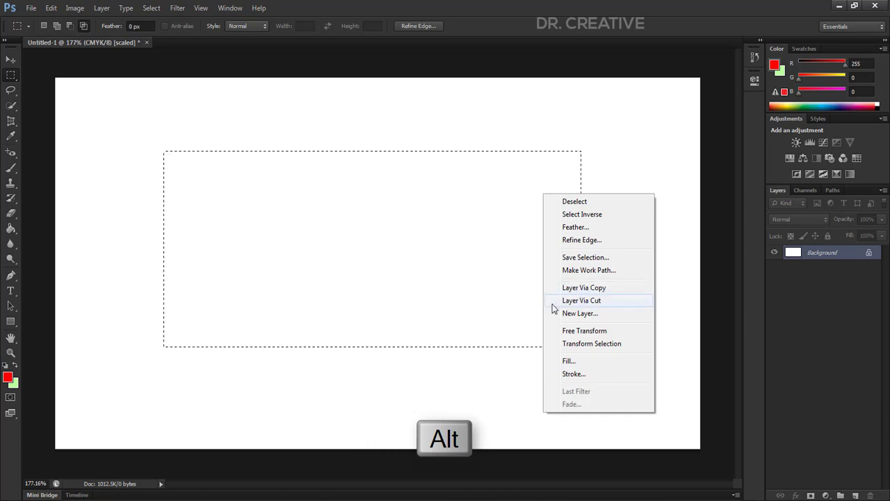
pyautogui.click(603, 314)
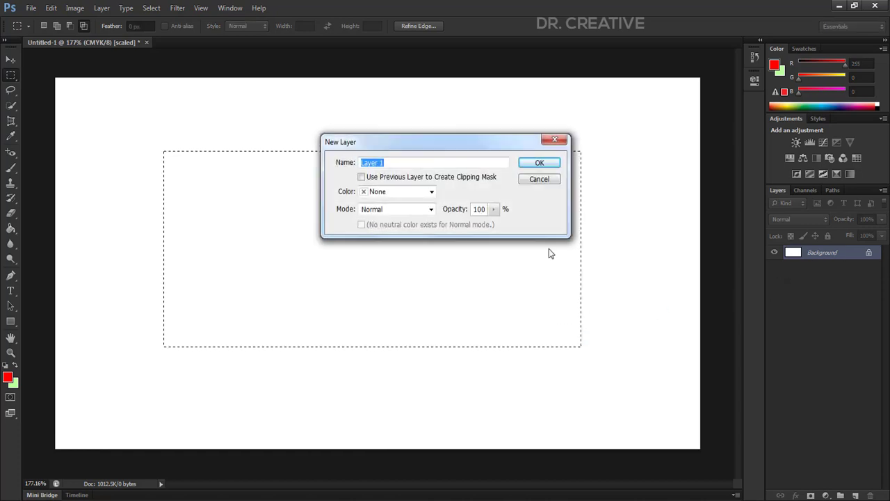
pyautogui.click(544, 162)
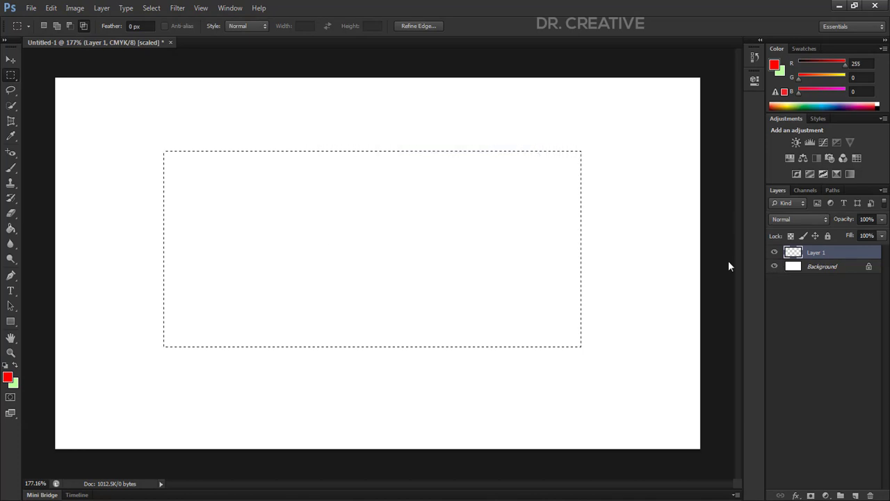
# Fill the rectangular selection on Layer 1 with 50% Gray at 100% opacity
pyautogui.rightClick(490, 224)
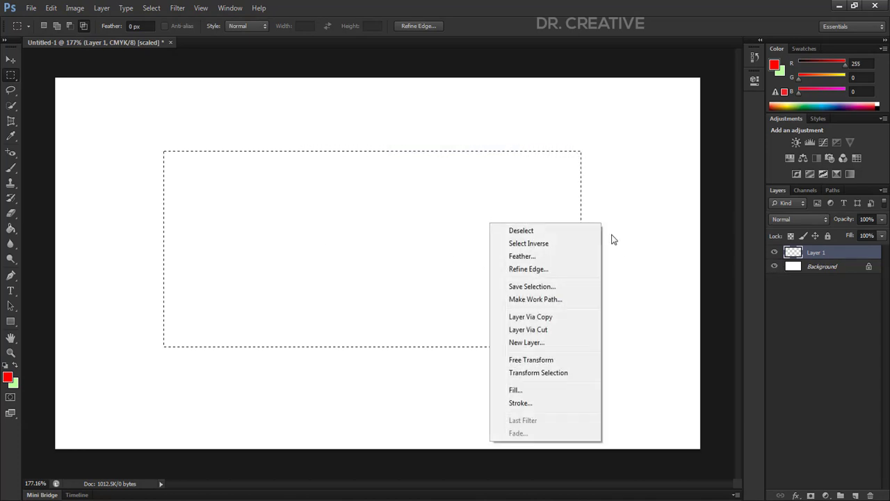
pyautogui.click(515, 391)
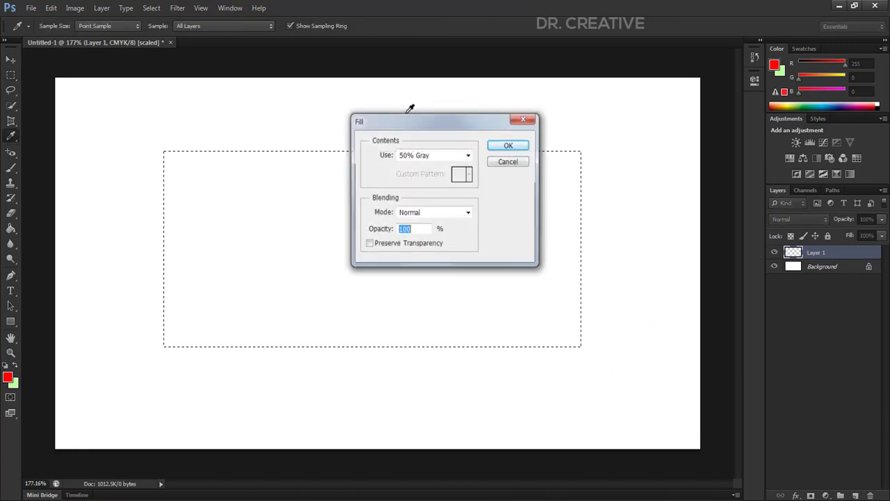
pyautogui.click(426, 156)
pyautogui.click(426, 156)
pyautogui.click(427, 157)
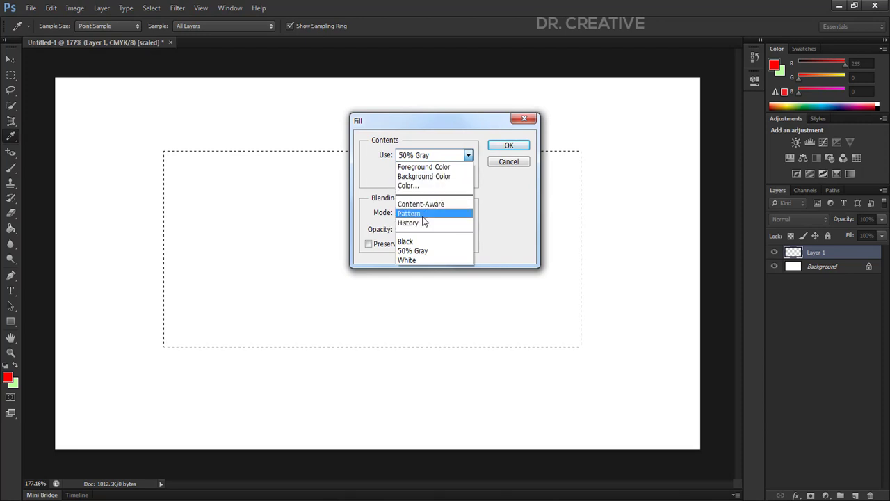
pyautogui.click(510, 144)
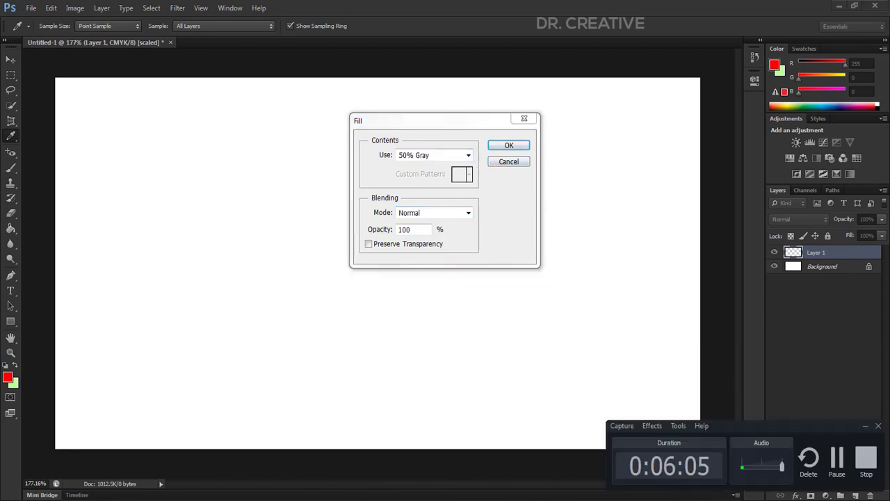
pyautogui.press('Tab')
pyautogui.press('Tab')
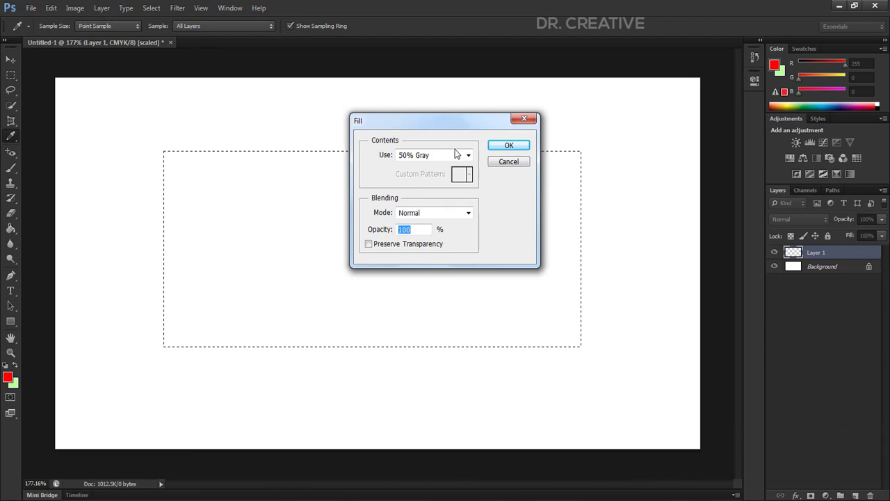
pyautogui.moveTo(397, 128)
pyautogui.mouseDown()
pyautogui.moveTo(428, 120)
pyautogui.moveTo(407, 132)
pyautogui.mouseUp()
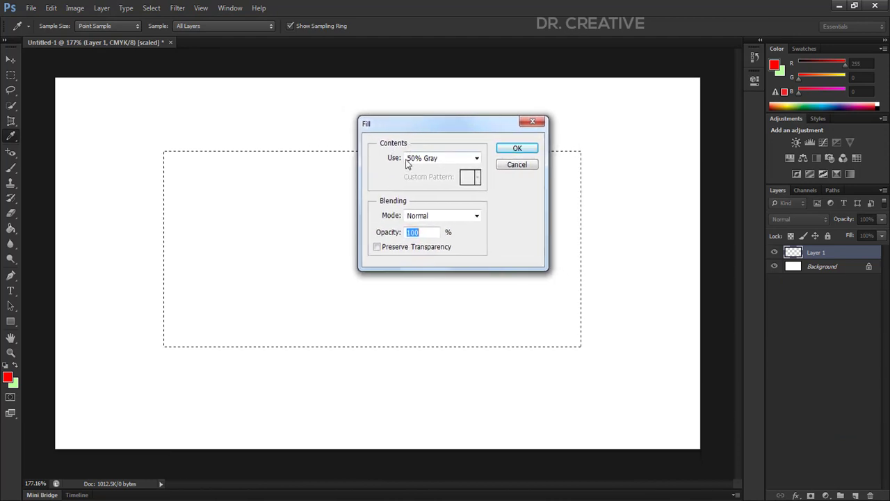
pyautogui.click(445, 162)
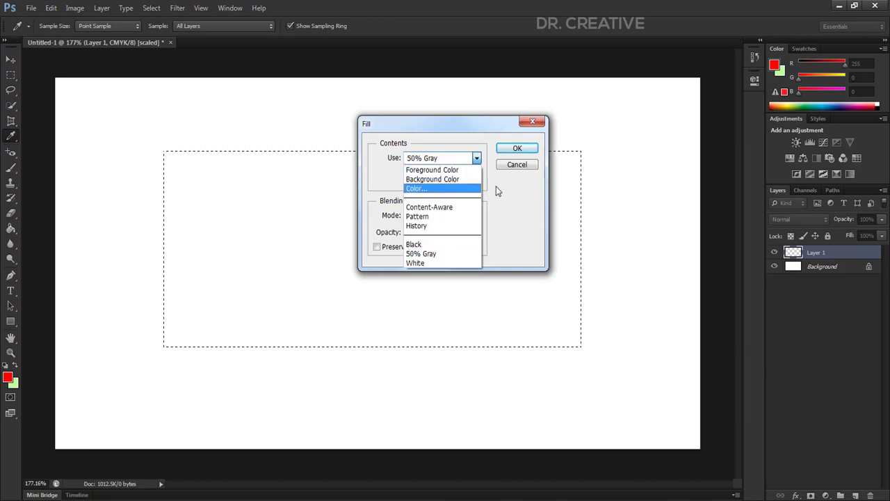
pyautogui.click(431, 159)
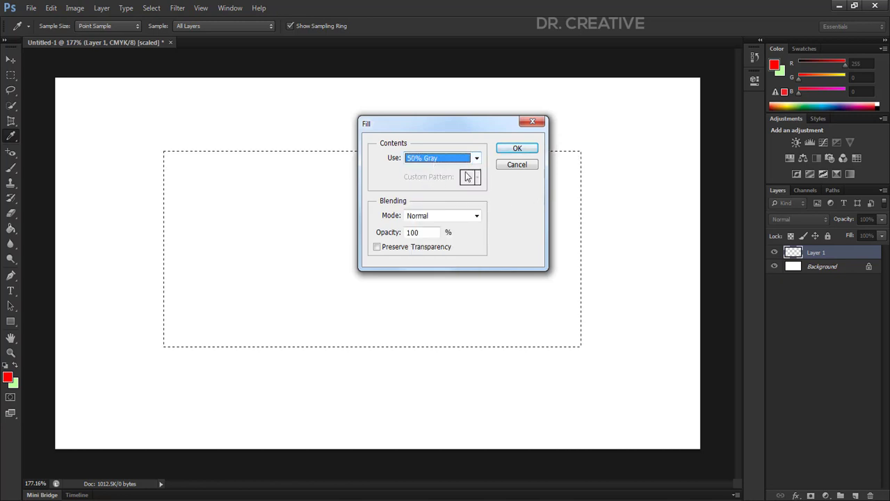
pyautogui.click(501, 149)
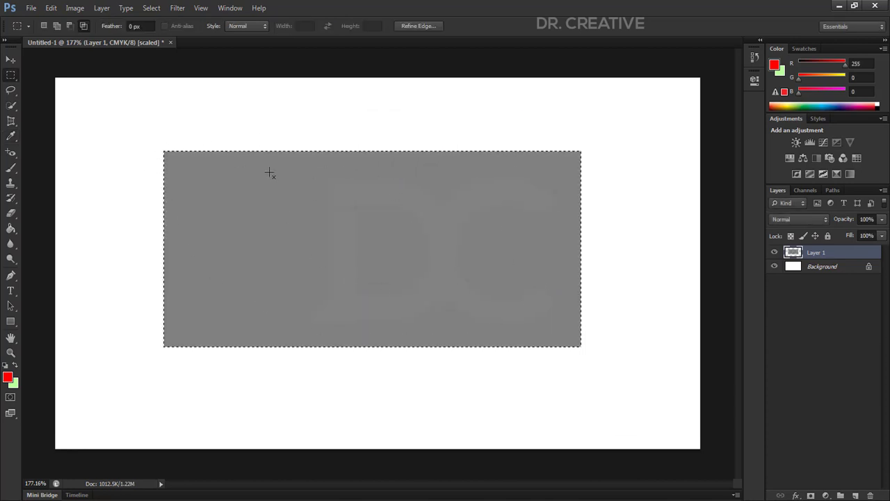
# Stroke the gray rectangle with a 10 px red line placed outside the selection
pyautogui.scroll(1, 302, 224)
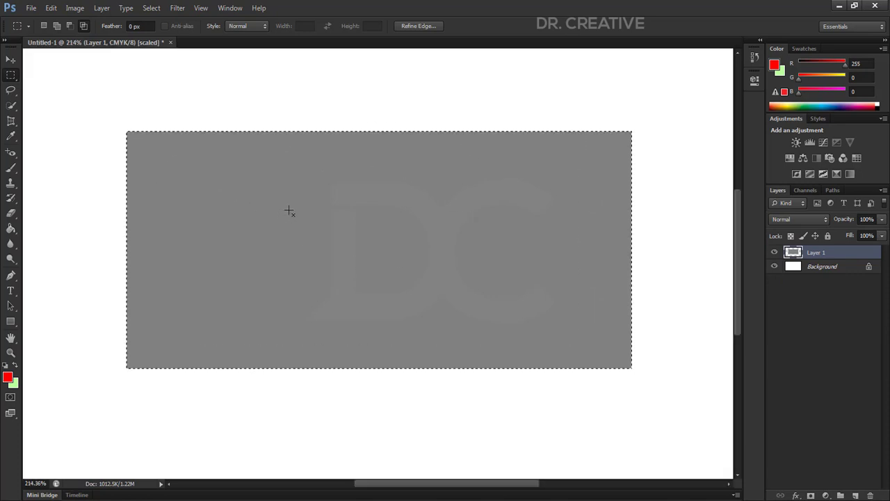
pyautogui.rightClick(619, 194)
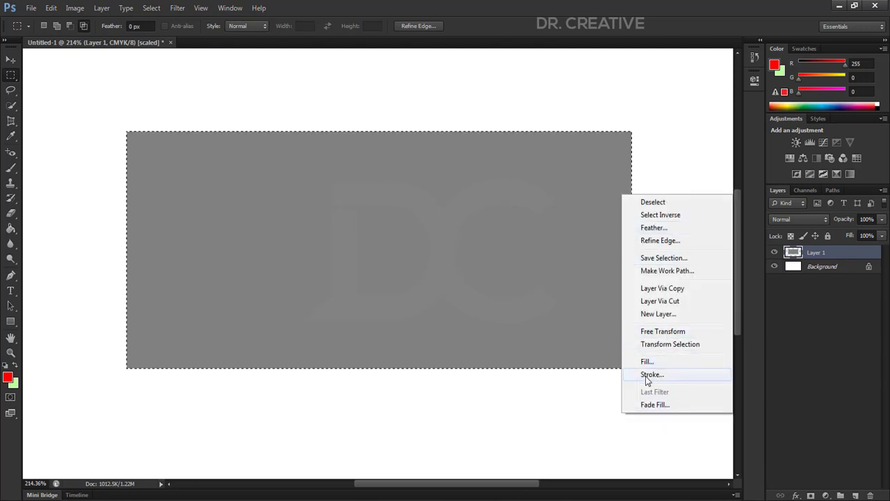
pyautogui.click(646, 376)
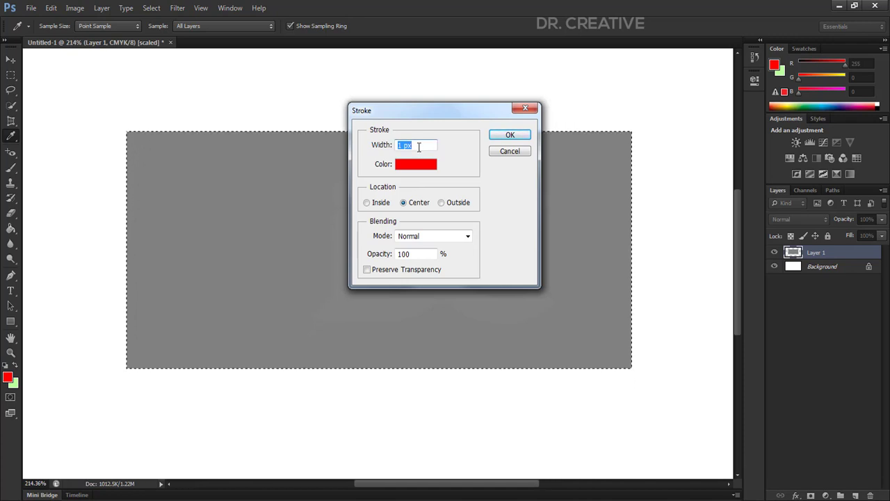
pyautogui.write('10')
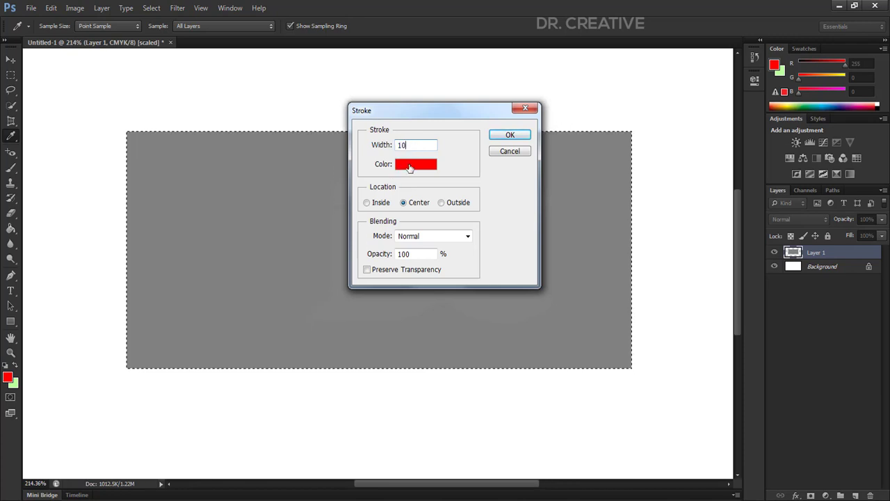
pyautogui.click(410, 167)
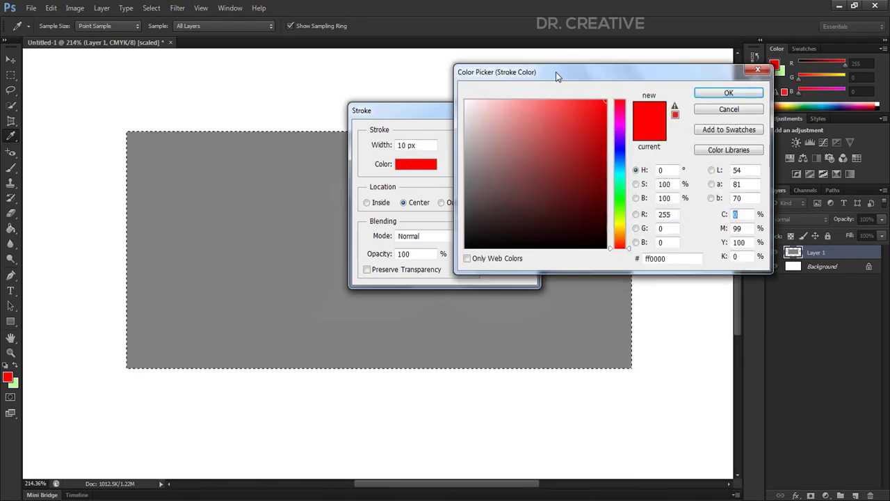
pyautogui.moveTo(556, 75)
pyautogui.mouseDown()
pyautogui.moveTo(415, 71)
pyautogui.moveTo(493, 77)
pyautogui.mouseUp()
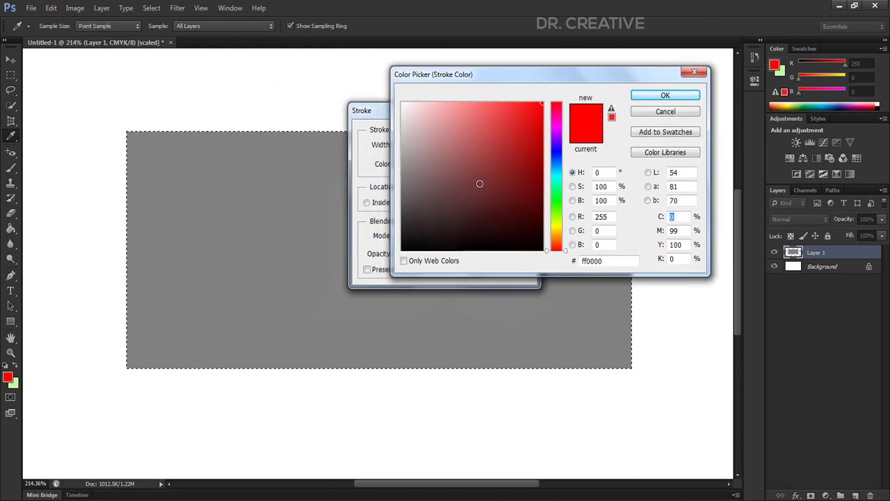
pyautogui.click(402, 250)
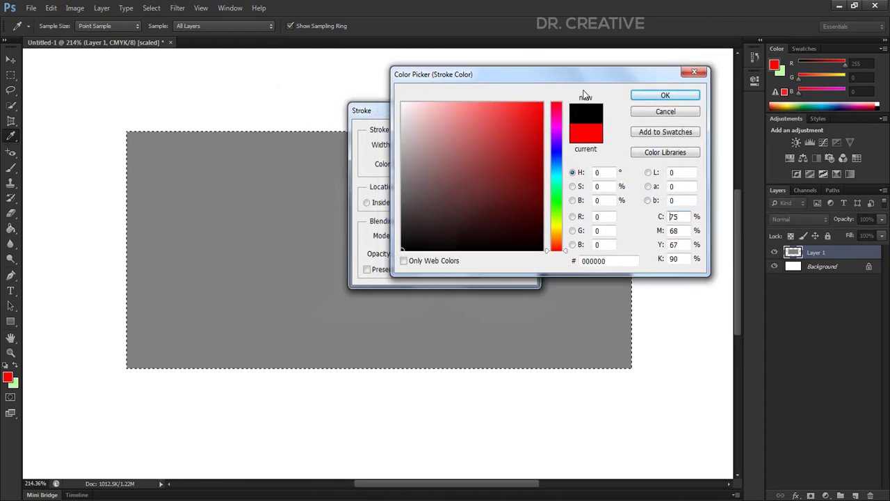
pyautogui.click(661, 96)
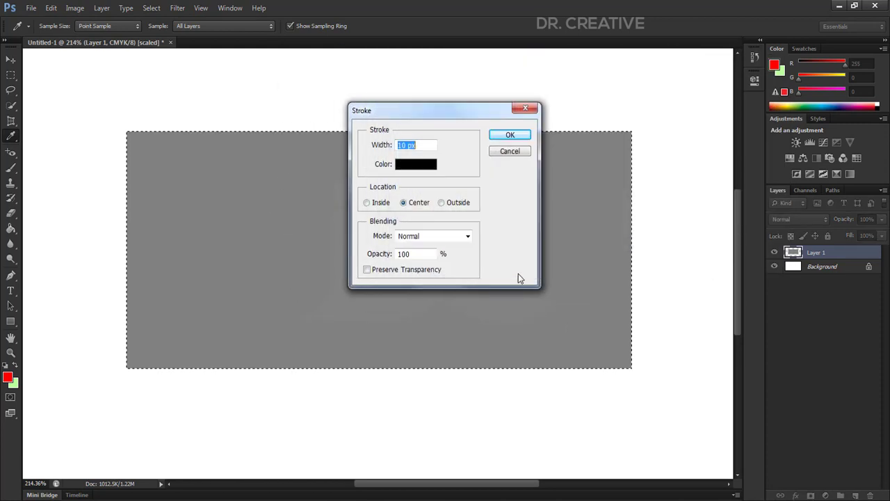
pyautogui.click(414, 167)
pyautogui.click(542, 103)
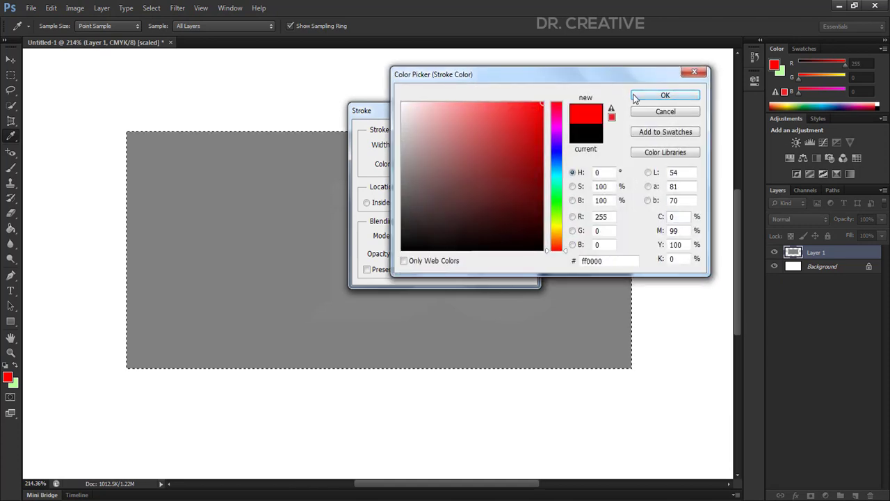
pyautogui.click(687, 96)
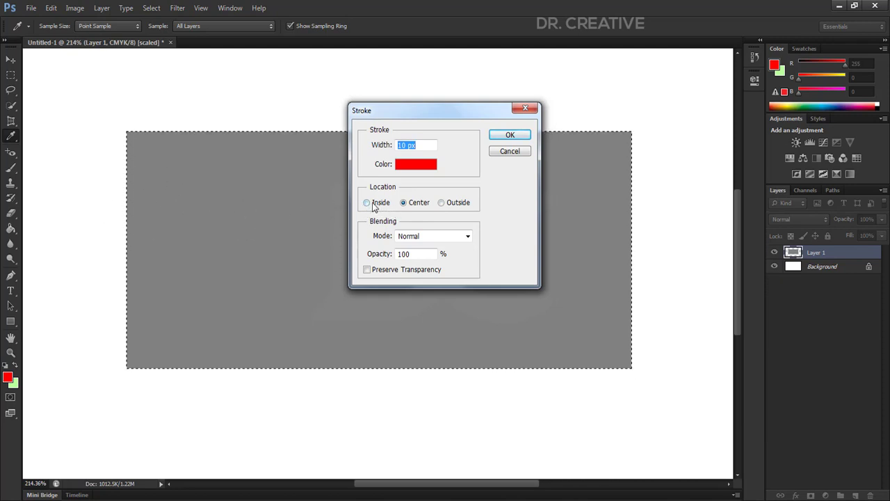
pyautogui.click(442, 204)
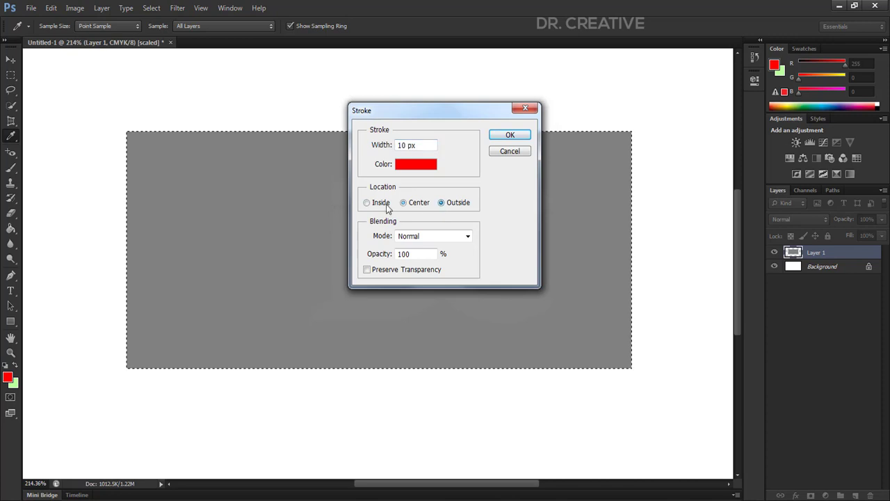
pyautogui.click(508, 135)
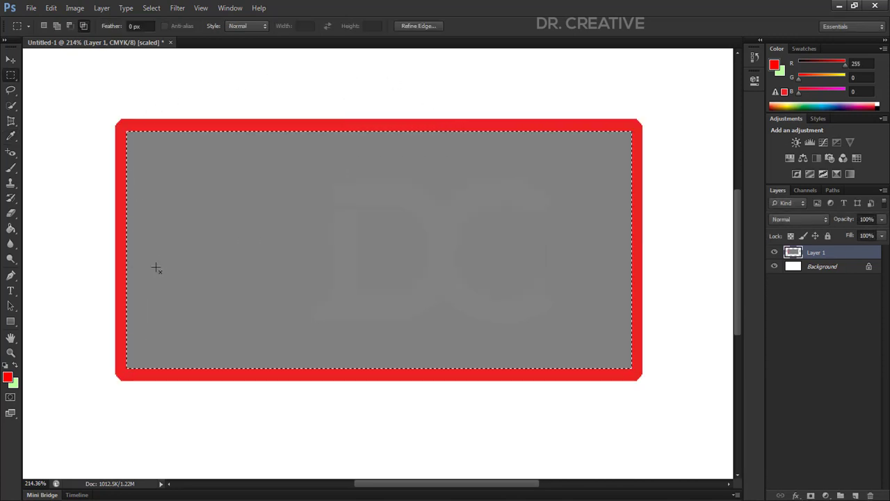
# Zoom in on the red-bordered rectangle and deselect it with Ctrl+D
pyautogui.scroll(-2, 427, 234)
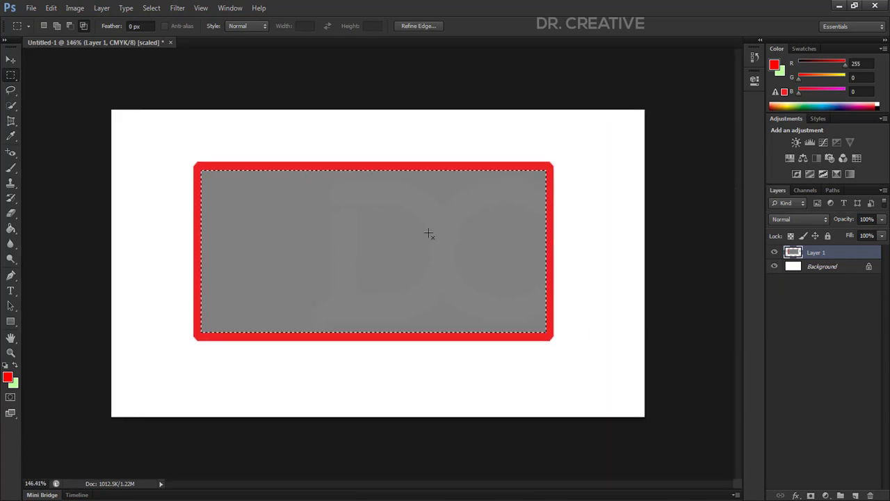
pyautogui.scroll(2, 354, 163)
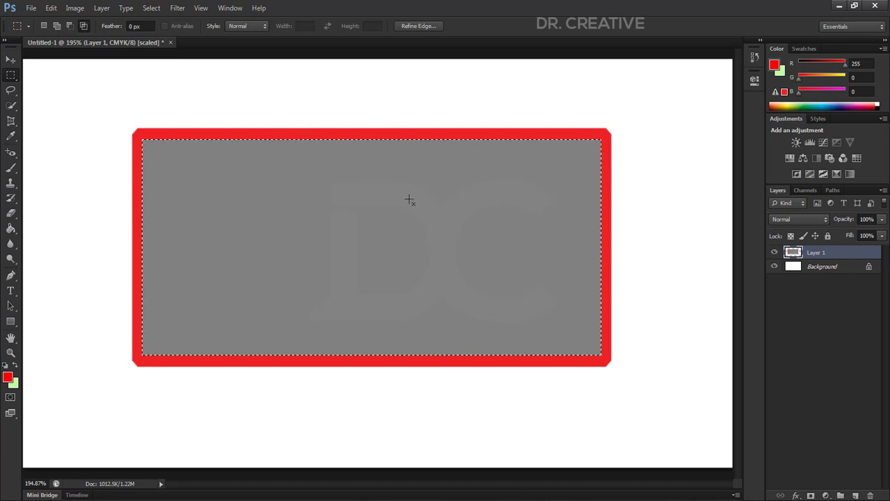
pyautogui.scroll(-1, 410, 199)
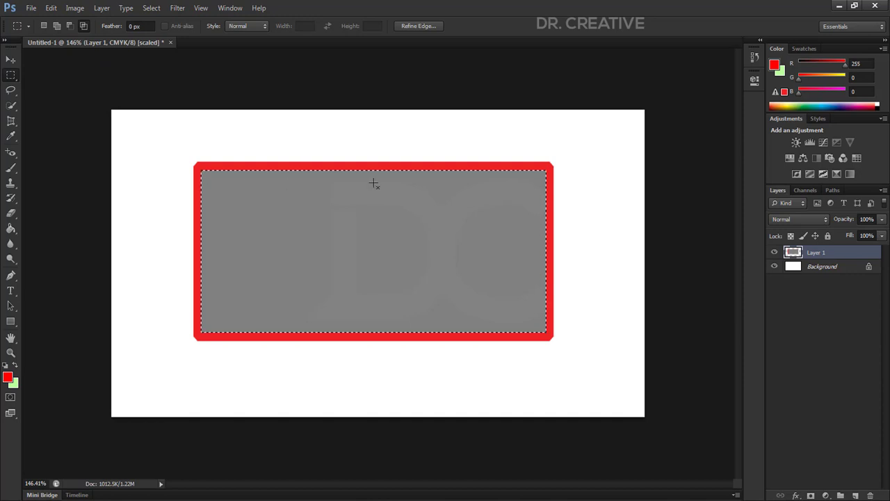
pyautogui.hotkey('ctrl', '+')
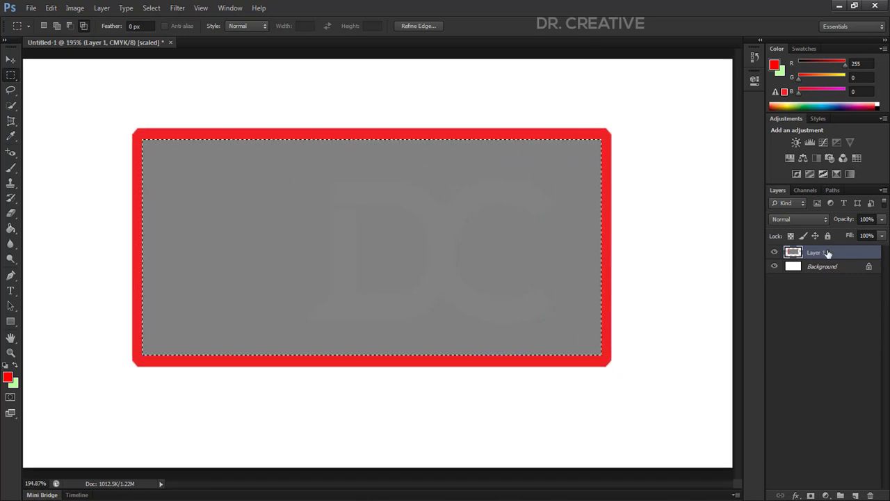
pyautogui.hotkey('ctrl', 'd')
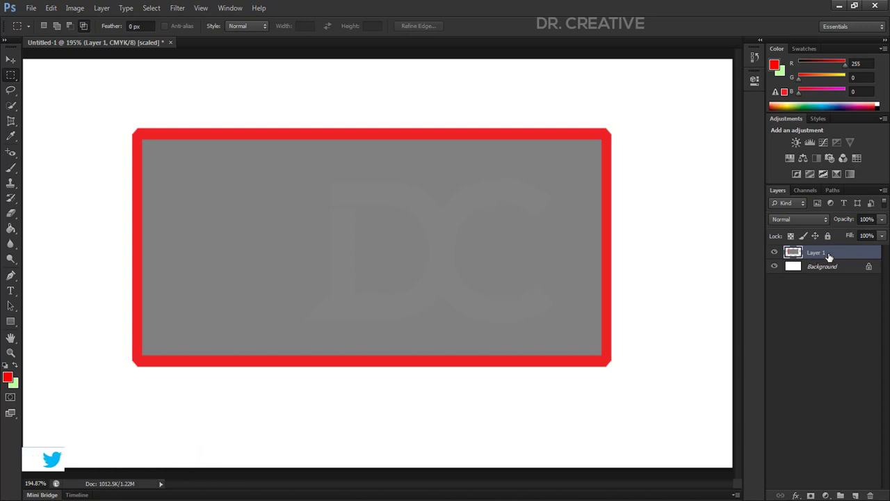
# Delete Layer 1 with its gray rectangle and switch to the plain Lasso Tool
pyautogui.press('Delete')
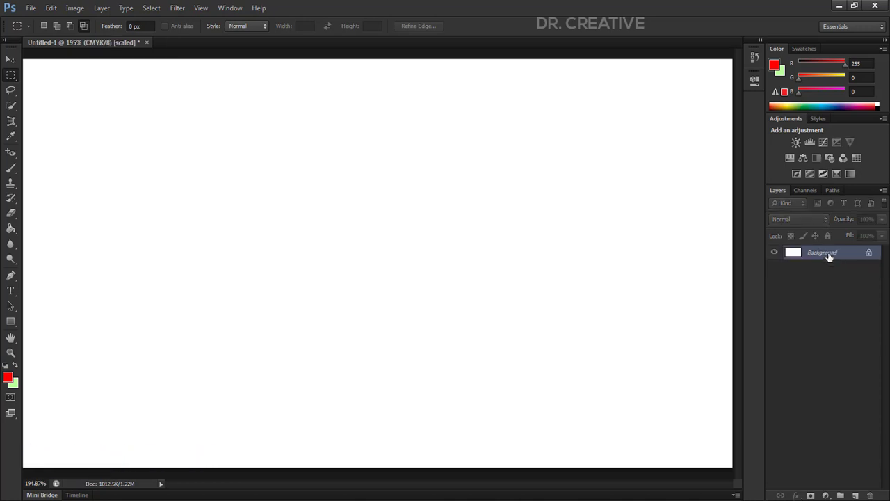
pyautogui.scroll(-2, 417, 144)
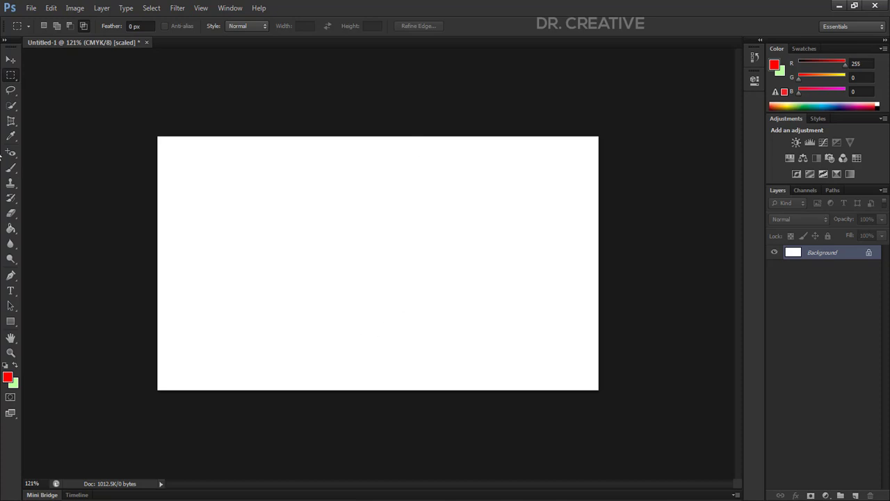
pyautogui.rightClick(10, 77)
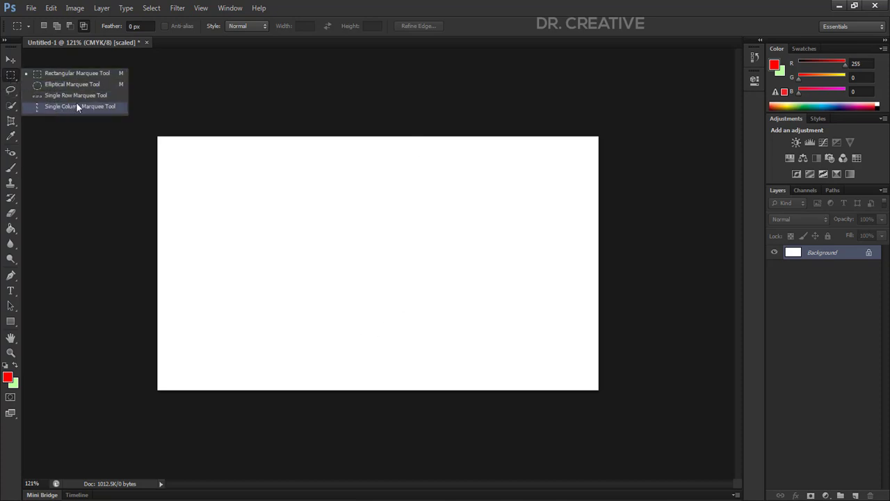
pyautogui.click(8, 92)
pyautogui.rightClick(8, 92)
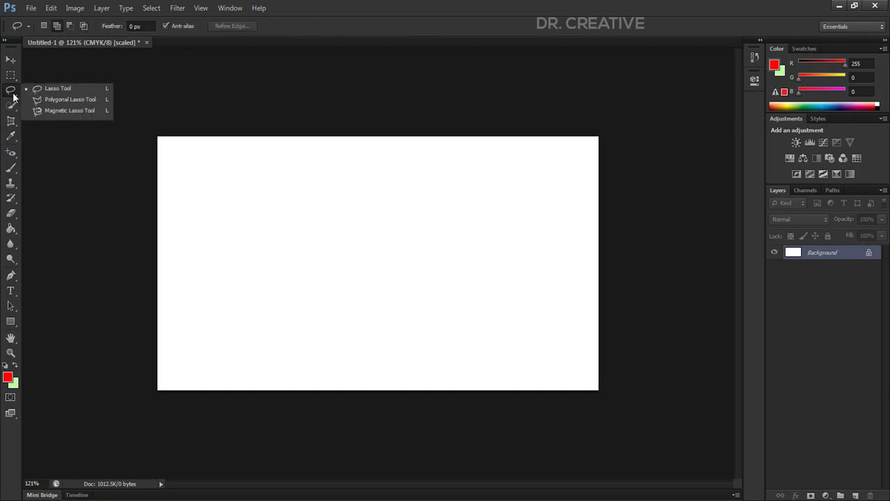
pyautogui.click(55, 91)
pyautogui.scroll(2, 342, 200)
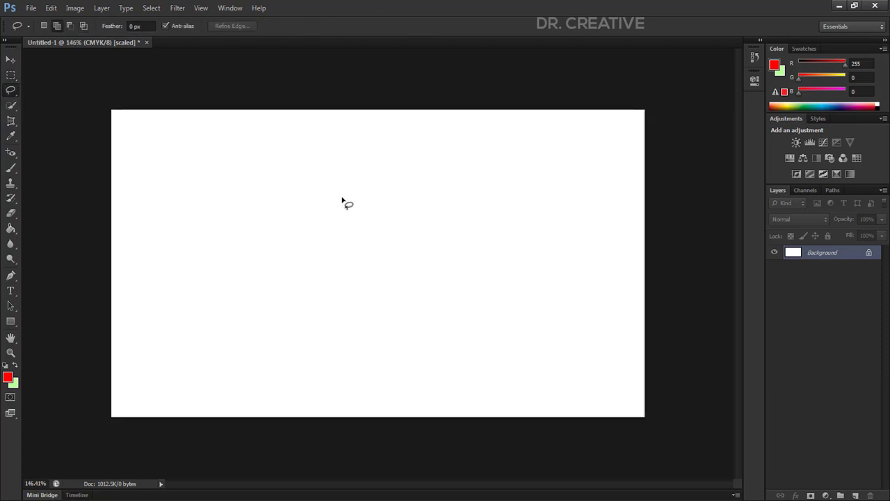
pyautogui.click(31, 8)
# Open animals-731213.jpg from the tutorial folder on drive H:
pyautogui.click(39, 30)
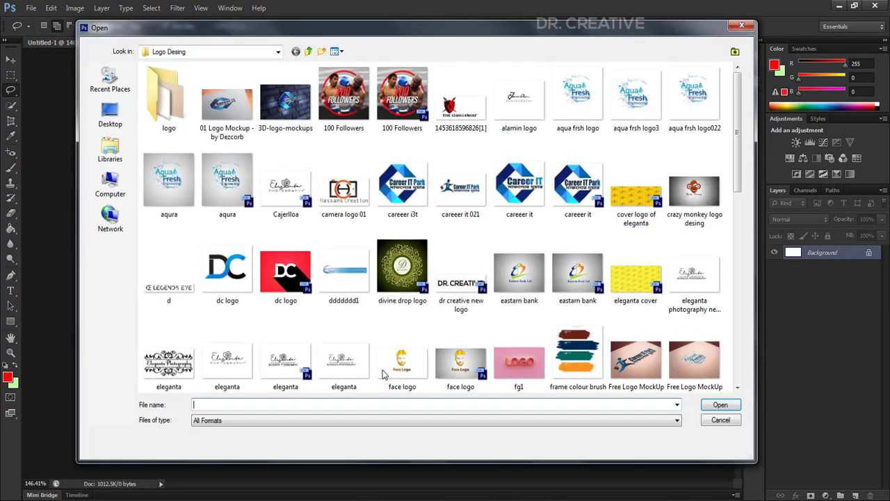
pyautogui.click(110, 217)
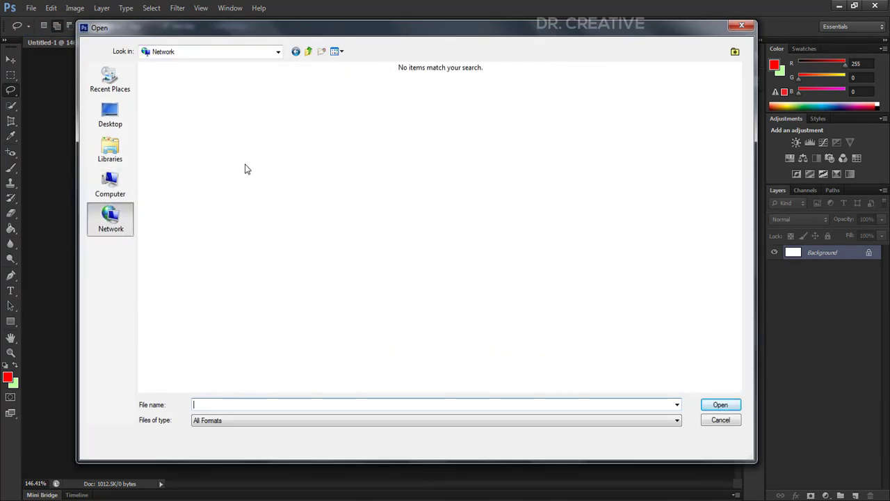
pyautogui.click(120, 182)
pyautogui.doubleClick(224, 130)
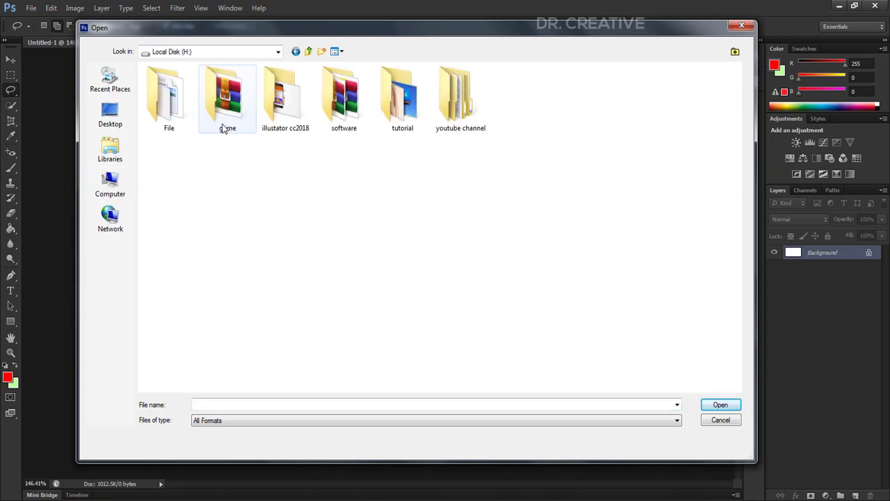
pyautogui.doubleClick(398, 104)
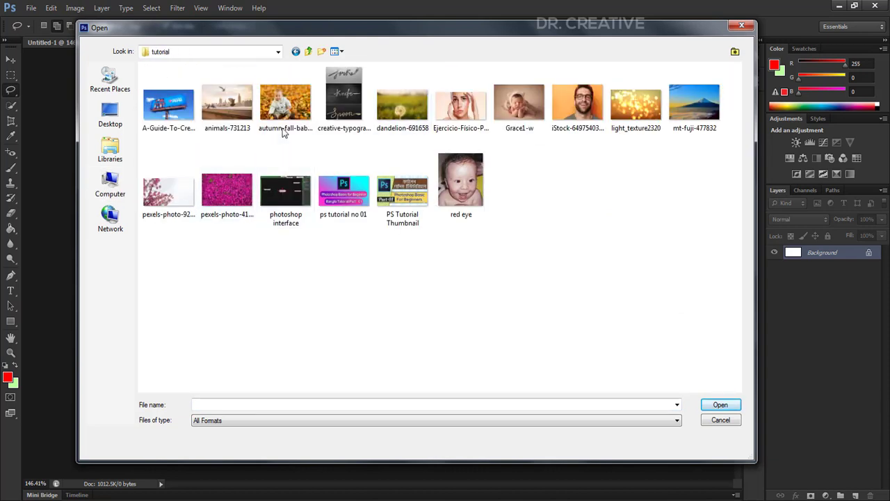
pyautogui.doubleClick(227, 104)
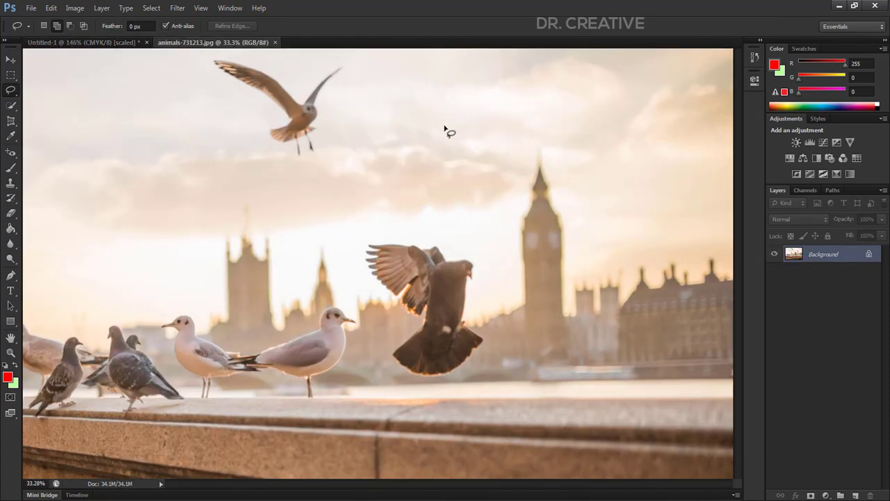
# Draw a rectangular marquee selection around the flying gull
pyautogui.scroll(-2, 438, 182)
pyautogui.scroll(1, 417, 196)
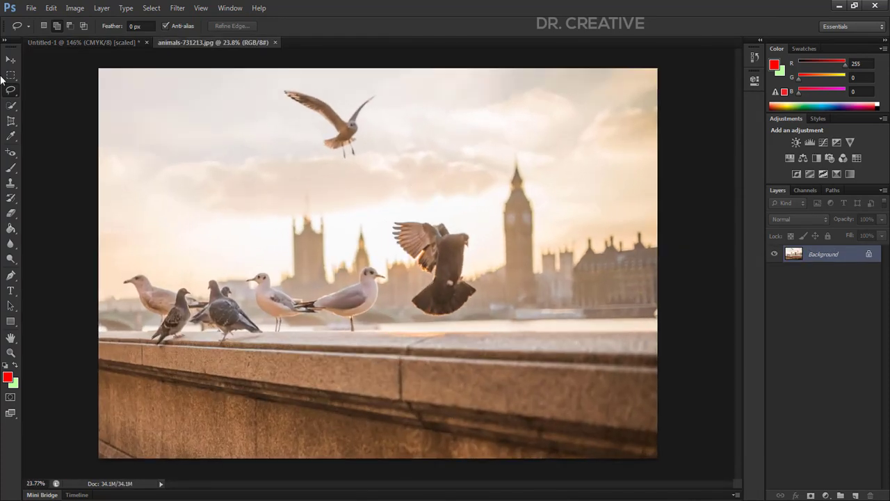
pyautogui.click(11, 75)
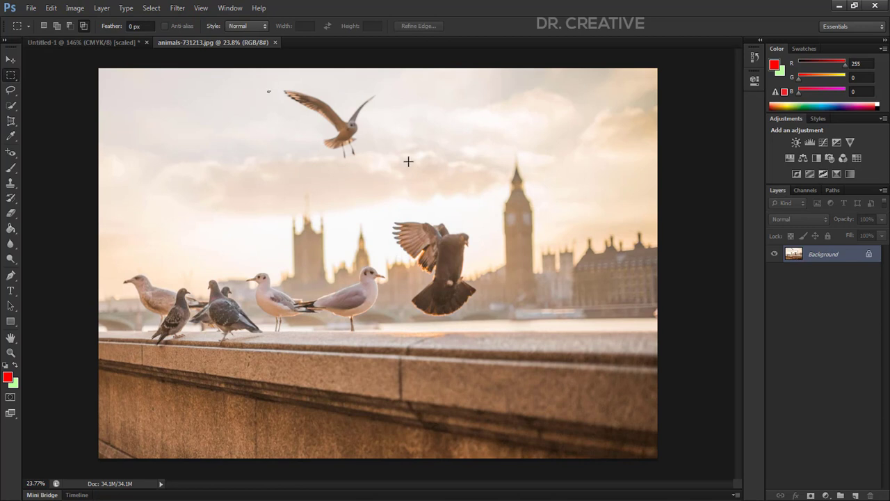
pyautogui.moveTo(269, 91); pyautogui.dragTo(396, 182)
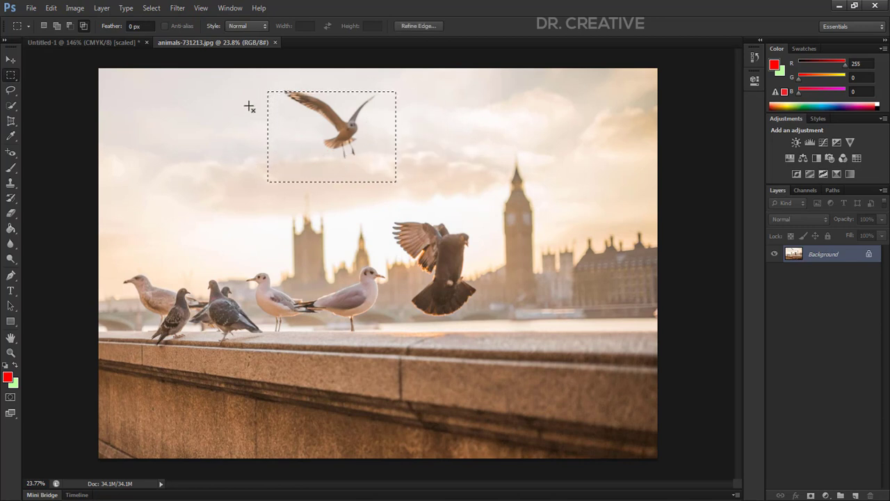
# Clear the rectangle, then draw and clear a 25 px feathered elliptical selection in the sky
pyautogui.rightClick(11, 75)
pyautogui.click(56, 89)
pyautogui.click(200, 179)
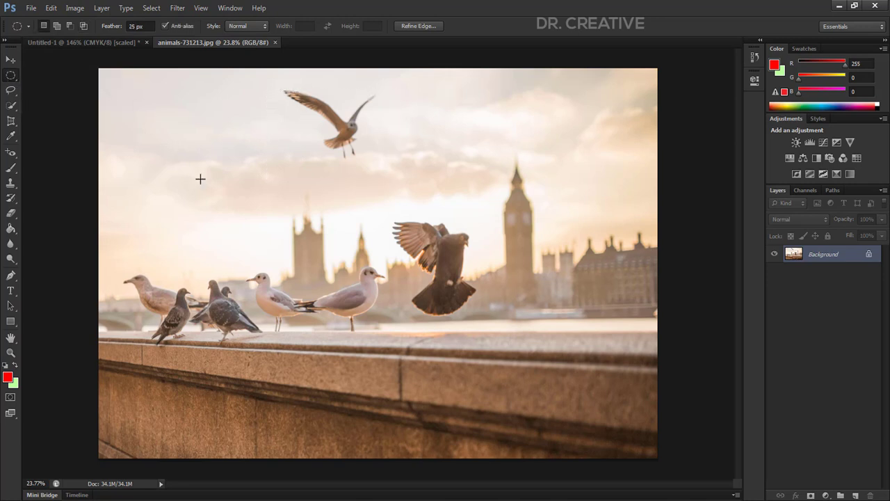
pyautogui.moveTo(155, 115); pyautogui.dragTo(283, 235)
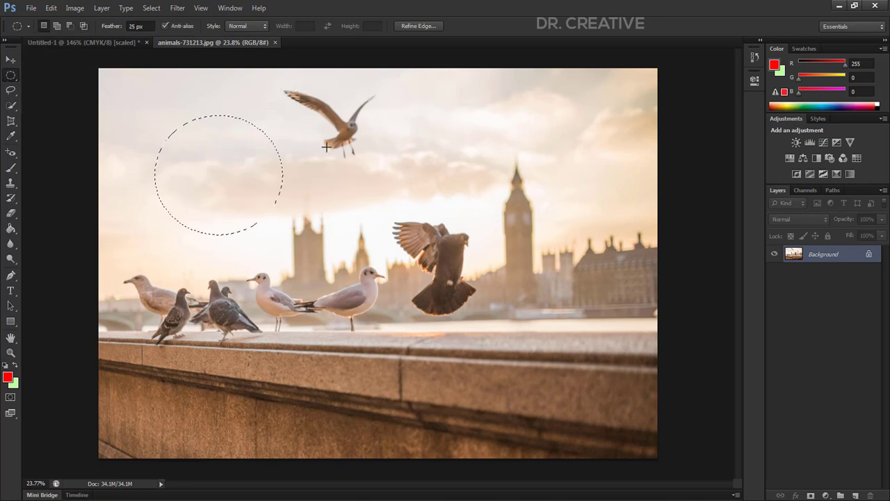
pyautogui.click(222, 164)
# Zoom in and pan to show the gull with more sky above it
pyautogui.scroll(2, 403, 105)
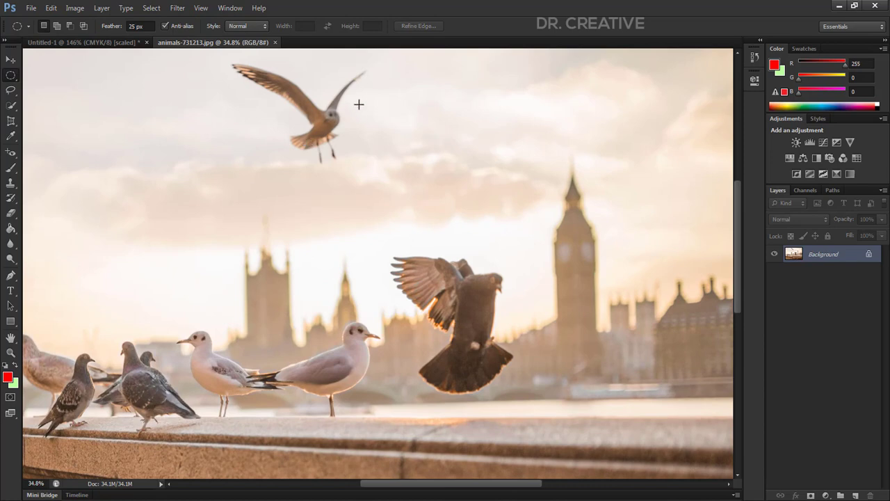
pyautogui.scroll(1, 373, 249)
pyautogui.scroll(-3, 362, 174)
pyautogui.scroll(4, 341, 61)
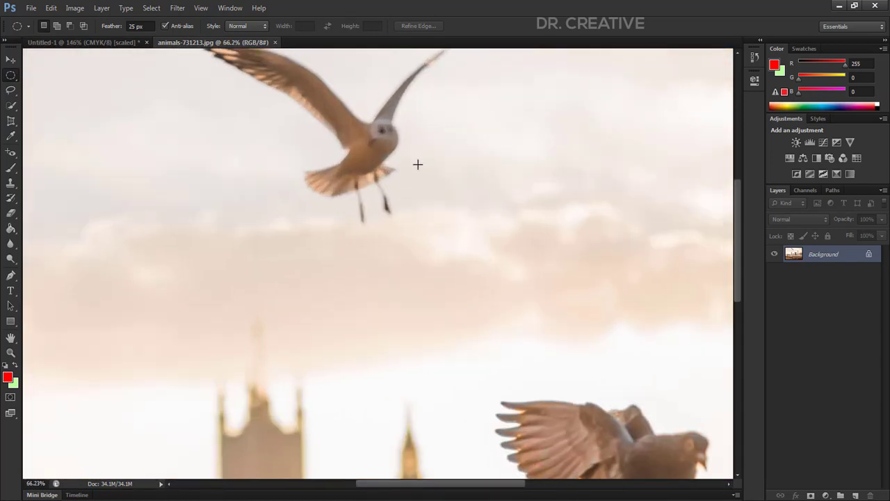
pyautogui.scroll(1, 418, 174)
pyautogui.moveTo(383, 104); pyautogui.dragTo(387, 220)
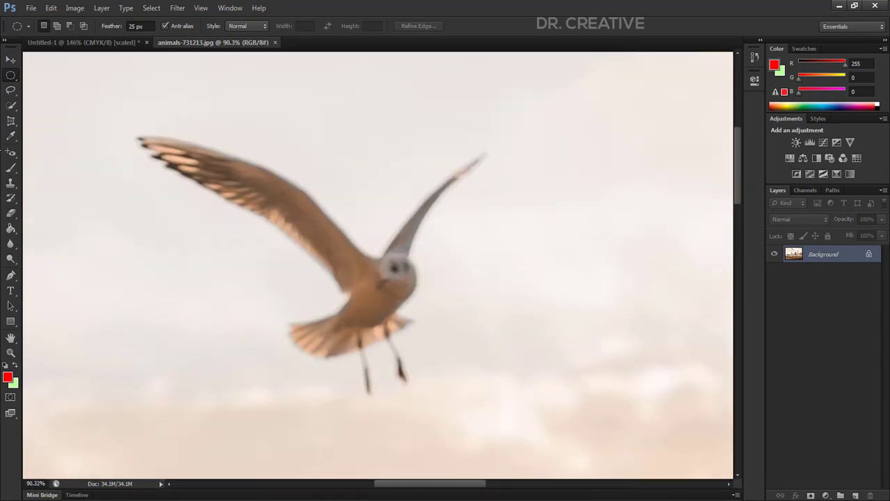
pyautogui.click(10, 90)
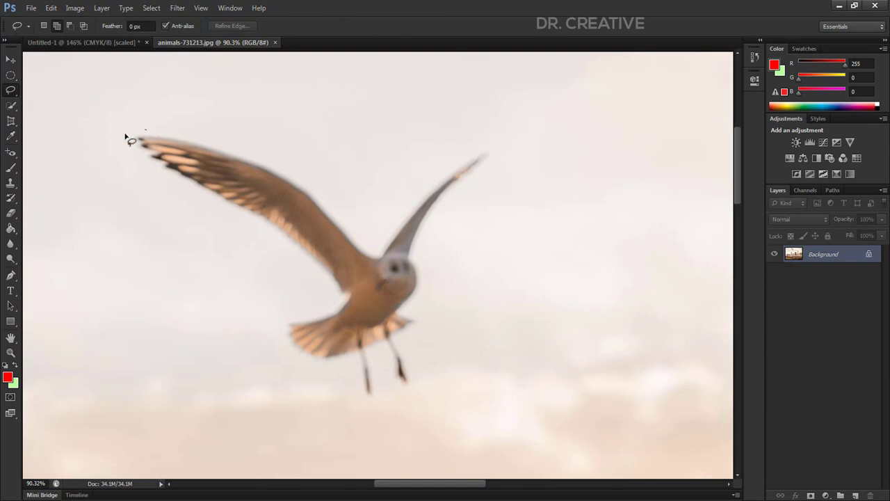
# Trace a freehand lasso outline around the flying gull's wings, legs and tail
pyautogui.moveTo(201, 201)
pyautogui.mouseDown()
pyautogui.moveTo(260, 231)
pyautogui.moveTo(312, 282)
pyautogui.mouseUp()
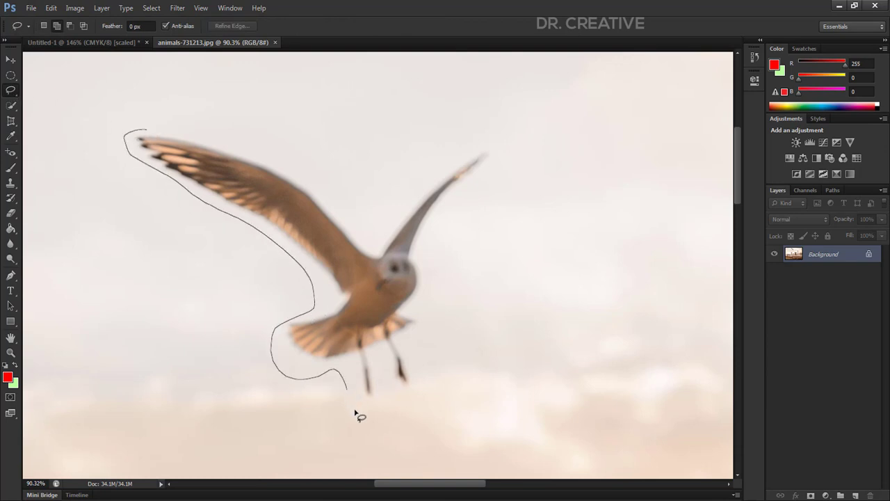
pyautogui.moveTo(391, 401)
pyautogui.mouseDown()
pyautogui.moveTo(418, 404)
pyautogui.moveTo(420, 377)
pyautogui.mouseUp()
pyautogui.moveTo(426, 280)
pyautogui.mouseDown()
pyautogui.moveTo(435, 237)
pyautogui.moveTo(474, 195)
pyautogui.moveTo(498, 138)
pyautogui.moveTo(475, 131)
pyautogui.moveTo(416, 192)
pyautogui.mouseUp()
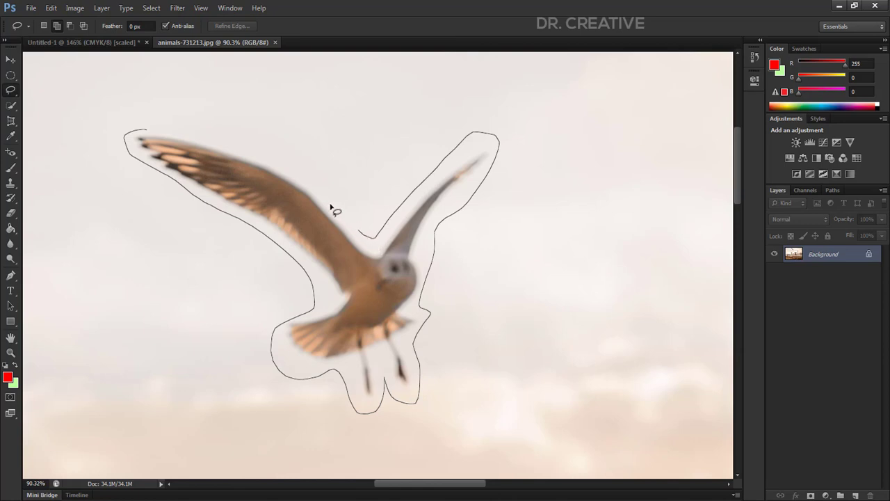
pyautogui.moveTo(331, 205)
pyautogui.mouseDown()
pyautogui.moveTo(258, 145)
pyautogui.moveTo(150, 123)
pyautogui.moveTo(127, 143)
pyautogui.mouseUp()
# Zoom out and add the pigeon taking off from the wall to the selection
pyautogui.scroll(-3, 388, 202)
pyautogui.scroll(1, 387, 202)
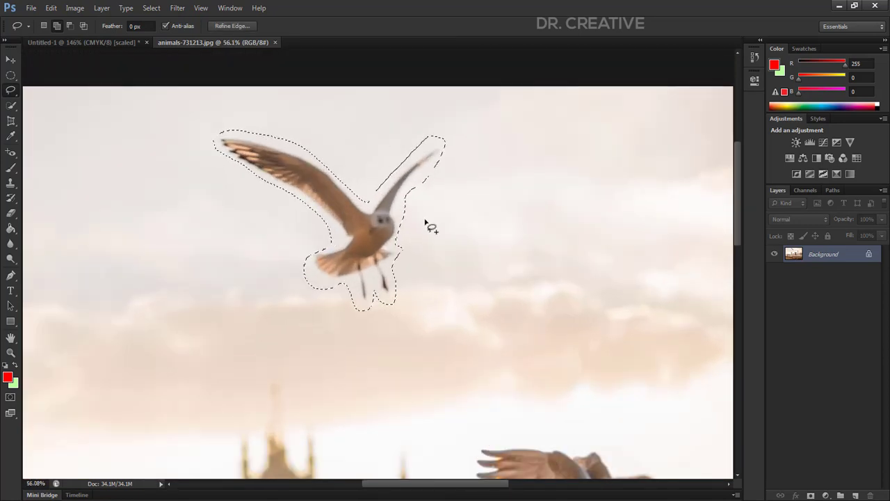
pyautogui.scroll(-3, 480, 225)
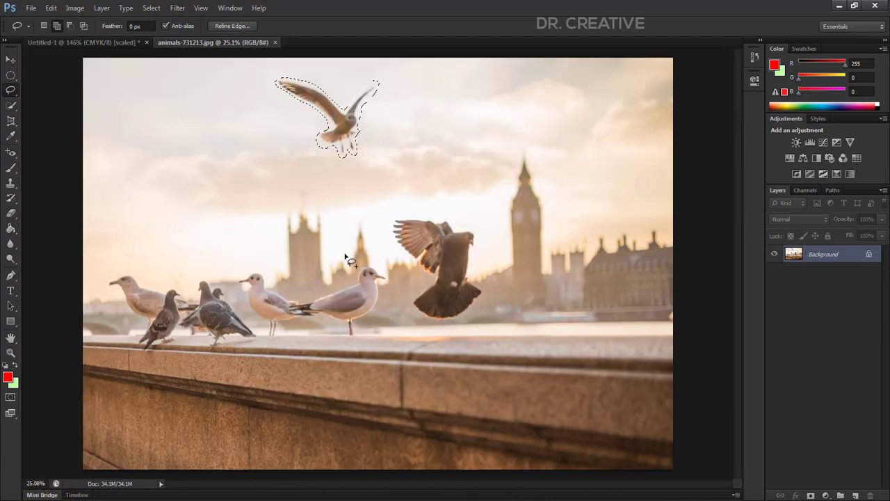
pyautogui.moveTo(486, 241)
pyautogui.mouseDown()
pyautogui.moveTo(501, 323)
pyautogui.moveTo(428, 329)
pyautogui.moveTo(403, 286)
pyautogui.mouseUp()
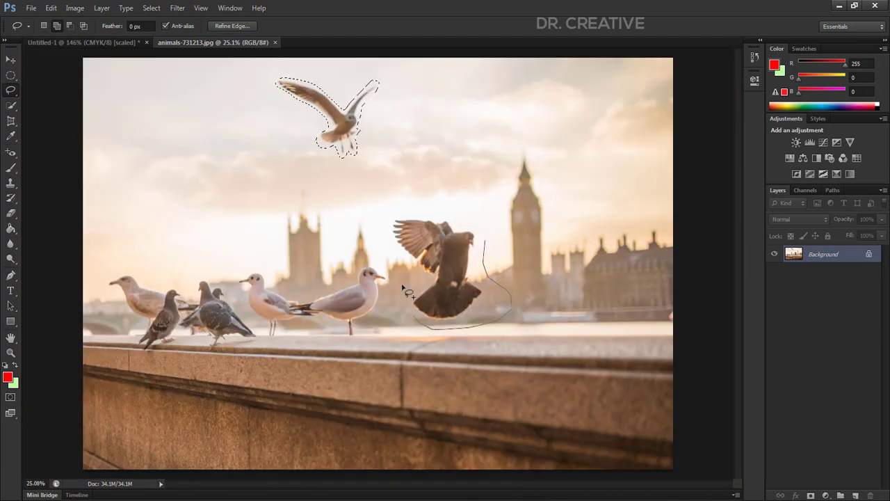
pyautogui.moveTo(398, 233)
pyautogui.mouseDown()
pyautogui.moveTo(429, 209)
pyautogui.moveTo(487, 241)
pyautogui.mouseUp()
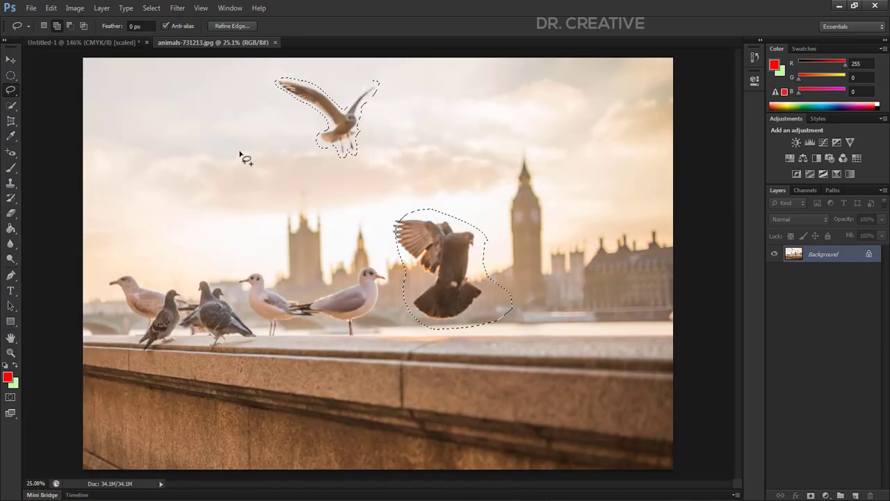
pyautogui.scroll(1, 173, 108)
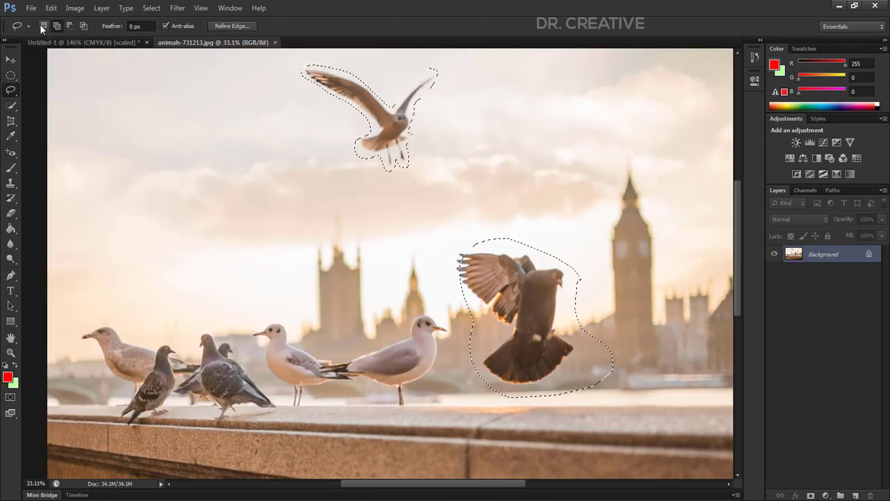
pyautogui.click(14, 74)
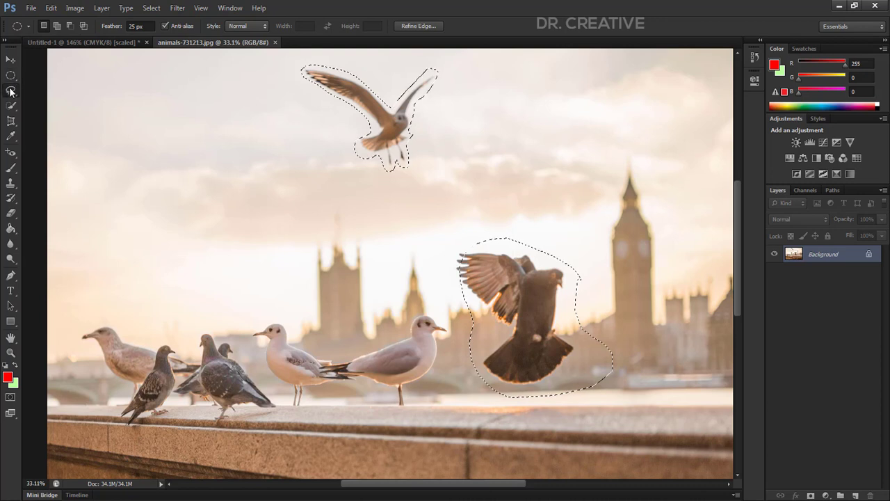
pyautogui.click(10, 90)
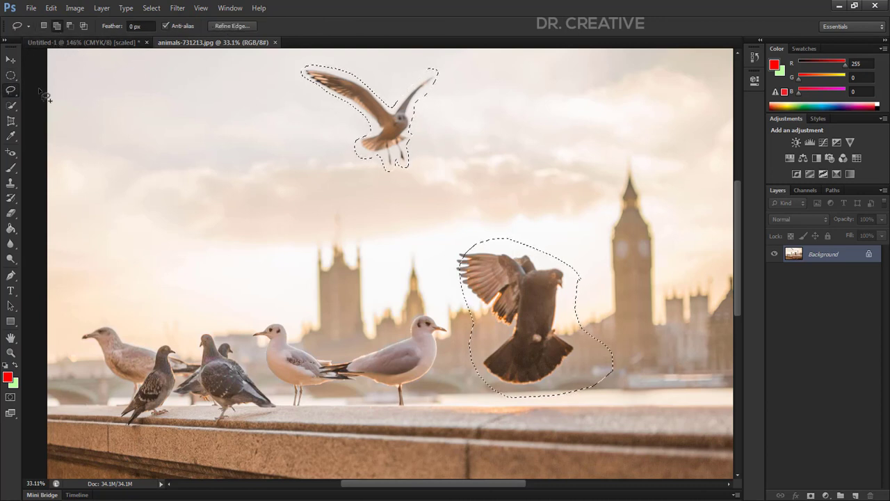
# Outline a straight-edged patch of sky near the birds with the Polygonal Lasso
pyautogui.click(11, 92)
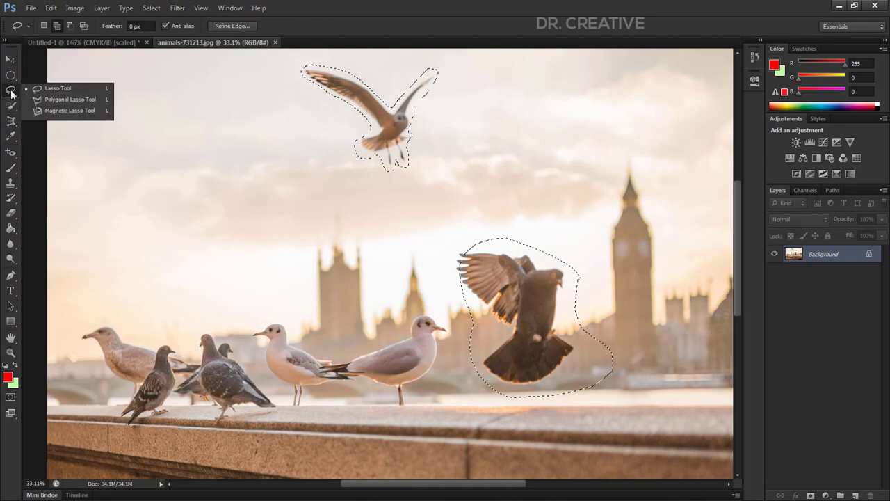
pyautogui.click(62, 100)
pyautogui.scroll(-2, 257, 174)
pyautogui.scroll(2, 257, 179)
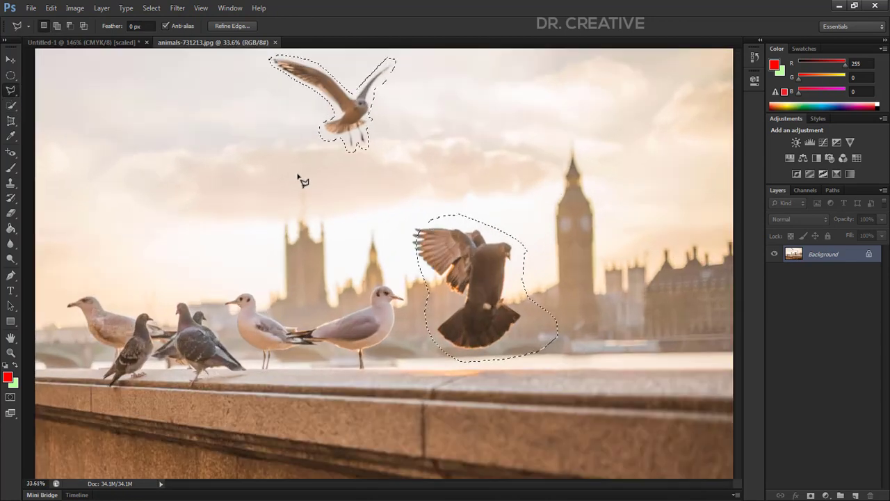
pyautogui.click(98, 196)
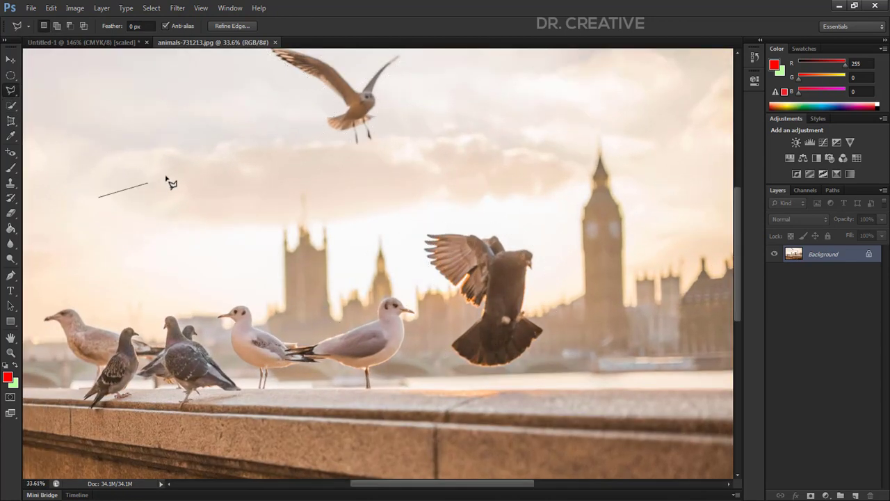
pyautogui.click(247, 159)
pyautogui.click(322, 226)
pyautogui.click(240, 281)
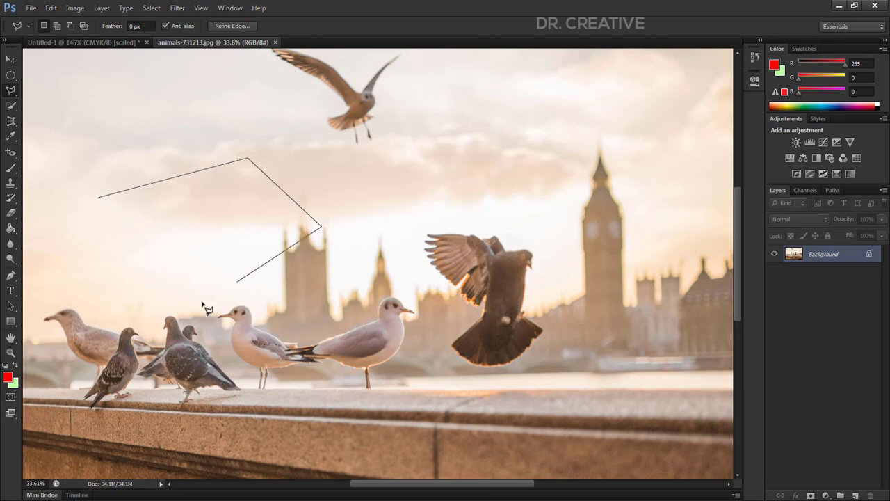
pyautogui.click(172, 312)
pyautogui.click(129, 254)
pyautogui.click(82, 206)
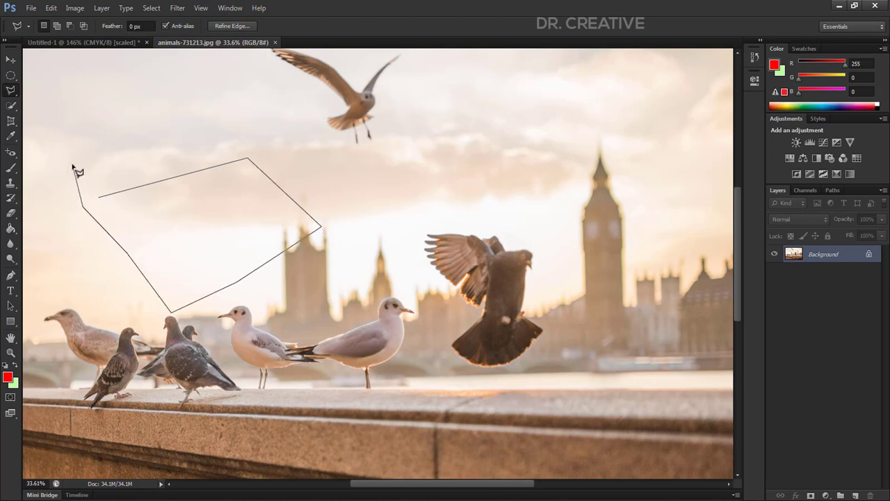
pyautogui.click(102, 202)
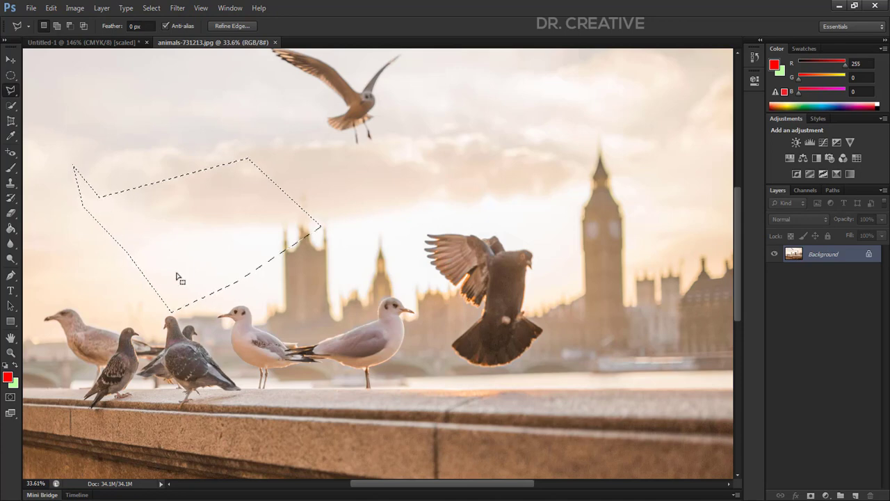
# Switch to the Magnetic Lasso, clear the sky selection, and trace along the wall's top edge
pyautogui.scroll(-2, 209, 232)
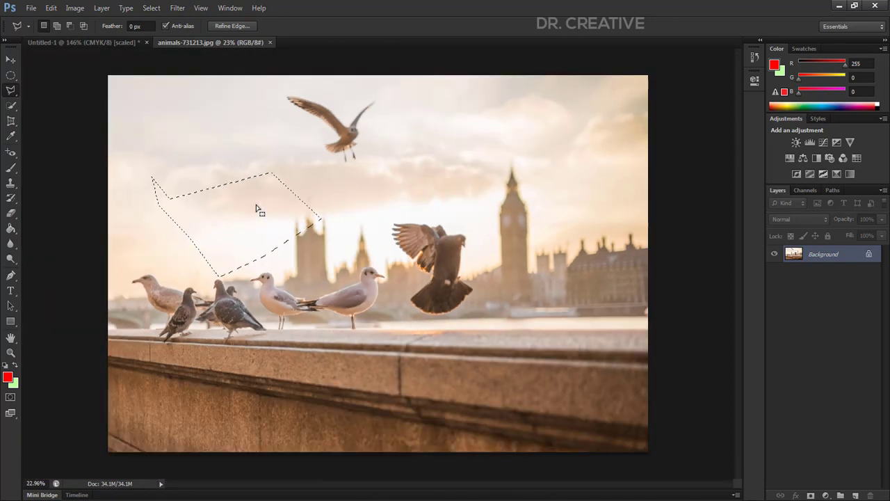
pyautogui.rightClick(10, 89)
pyautogui.click(67, 111)
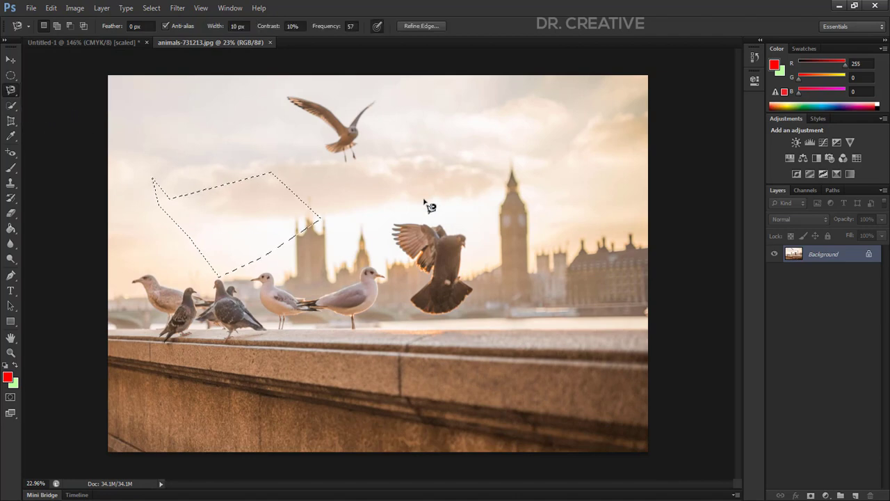
pyautogui.hotkey('ctrl', 'd')
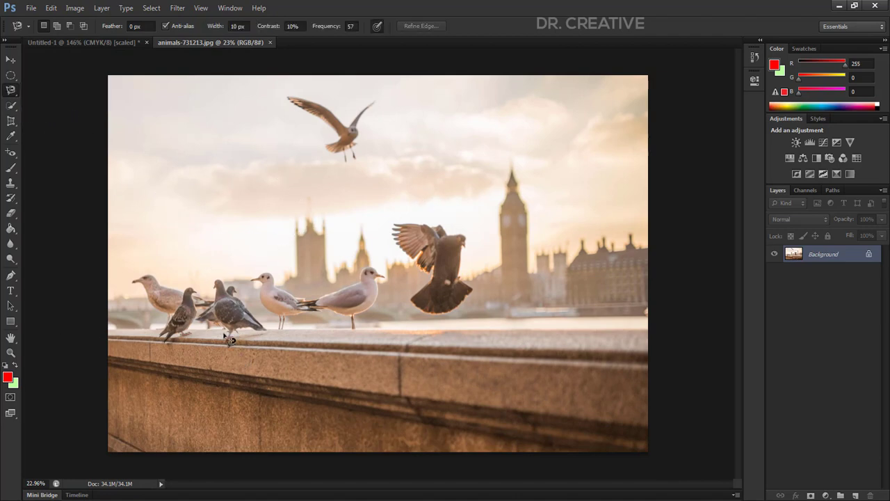
pyautogui.scroll(3, 480, 345)
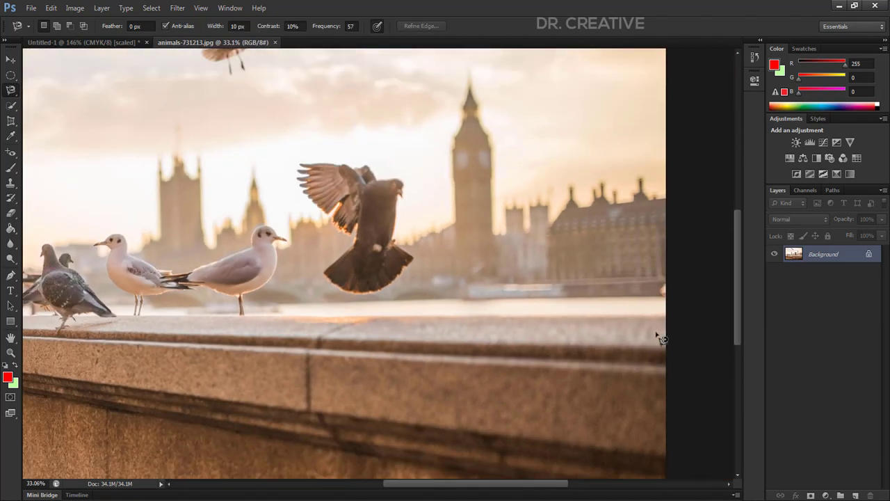
pyautogui.click(140, 317)
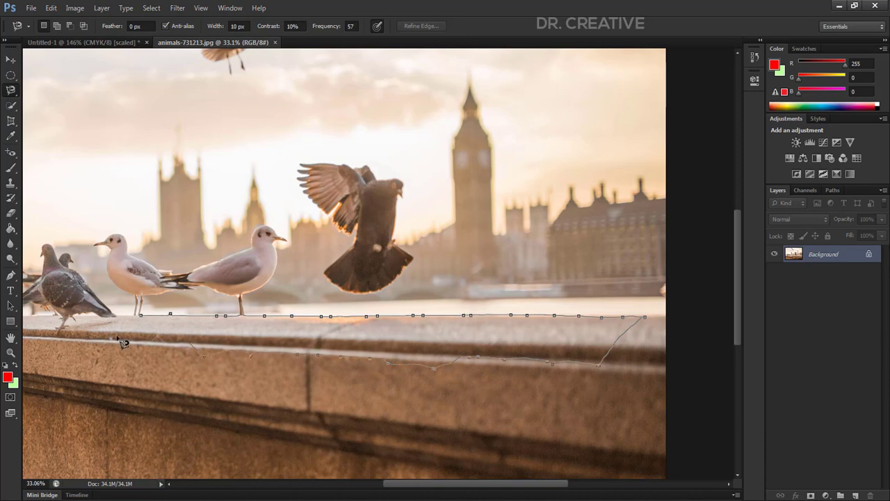
pyautogui.click(143, 318)
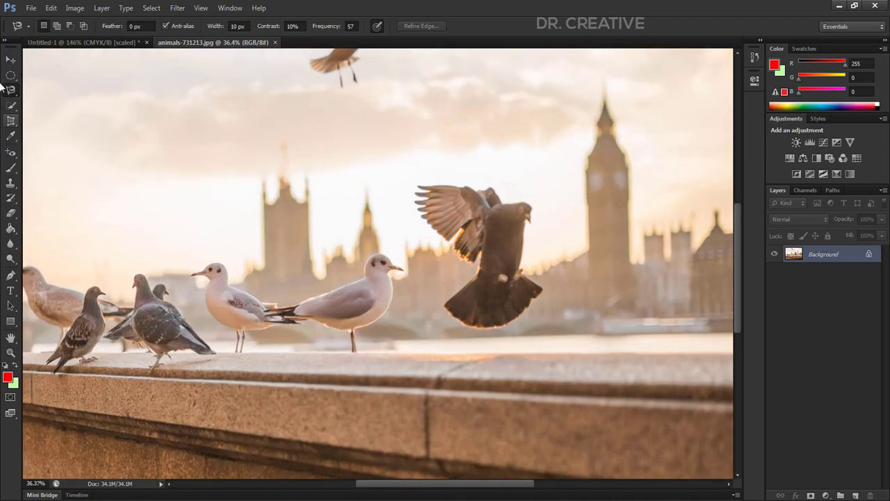
# Switch from the lasso group to the Quick Selection Tool
pyautogui.rightClick(11, 90)
pyautogui.click(50, 87)
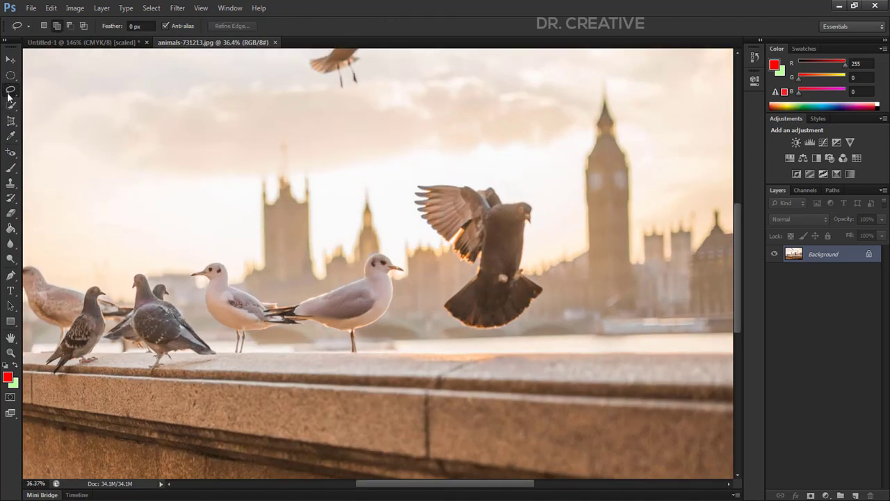
pyautogui.rightClick(8, 93)
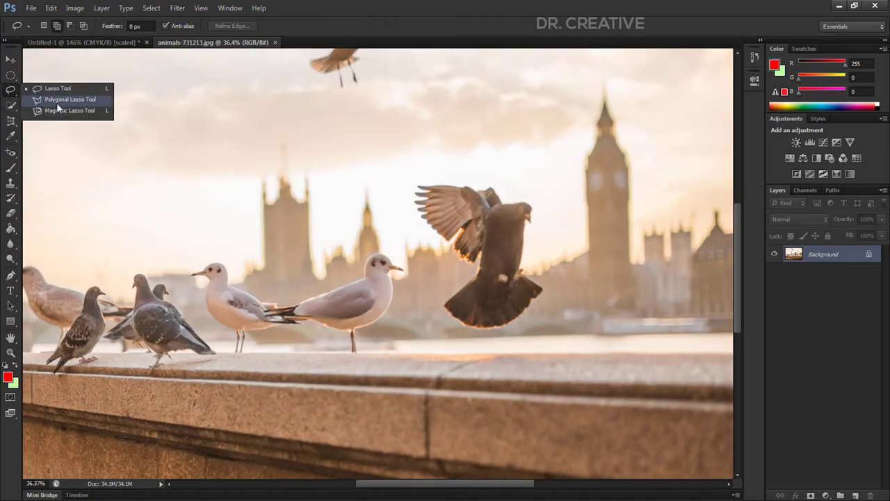
pyautogui.click(10, 108)
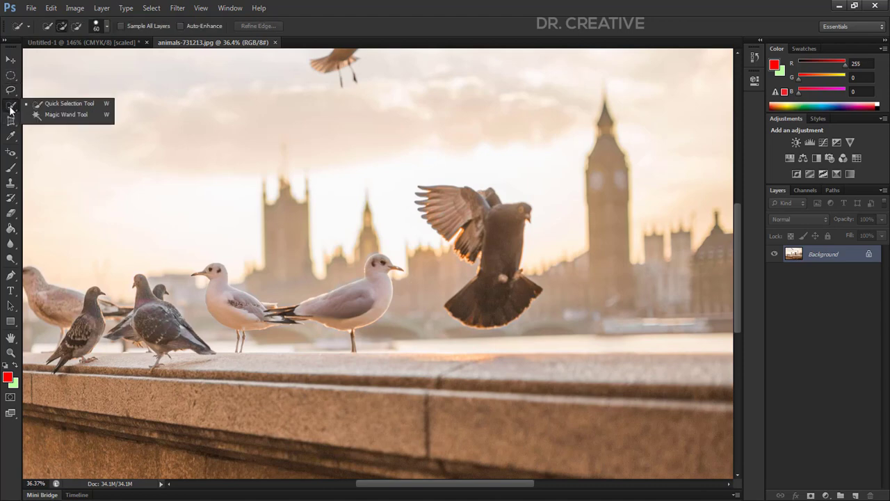
pyautogui.click(61, 104)
pyautogui.scroll(-3, 185, 137)
pyautogui.scroll(4, 251, 229)
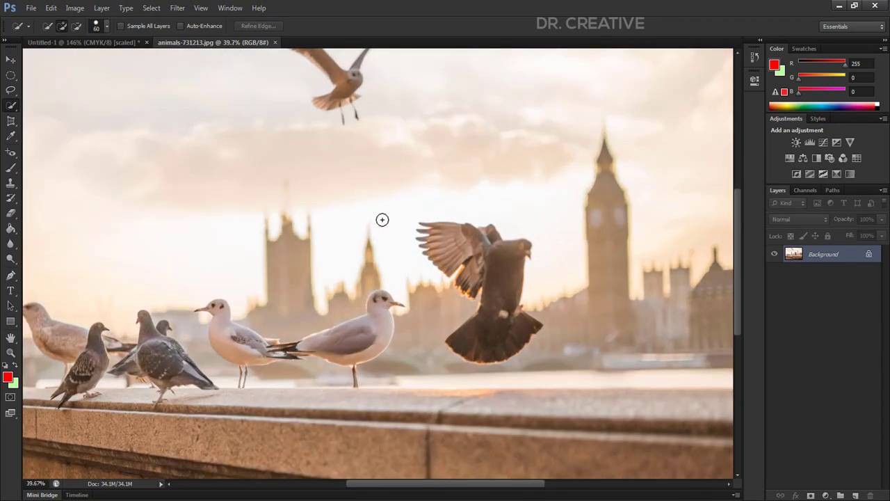
pyautogui.scroll(-2, 291, 223)
pyautogui.click(31, 8)
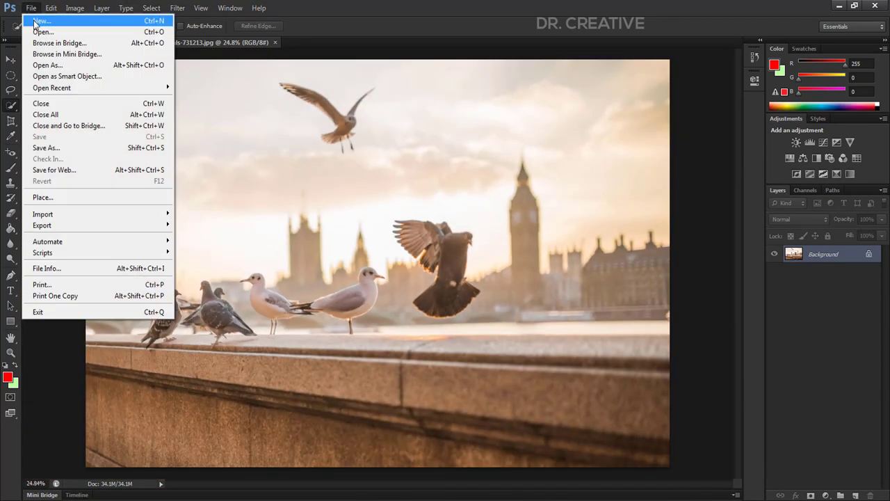
# Open the portrait photo iStock-649754038-1.jpg of the smiling man in glasses
pyautogui.click(41, 30)
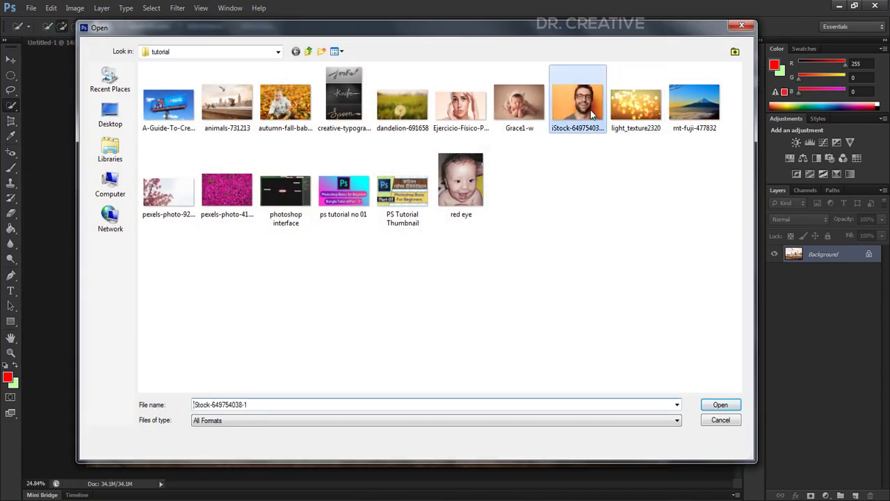
pyautogui.doubleClick(590, 110)
pyautogui.scroll(-1, 378, 219)
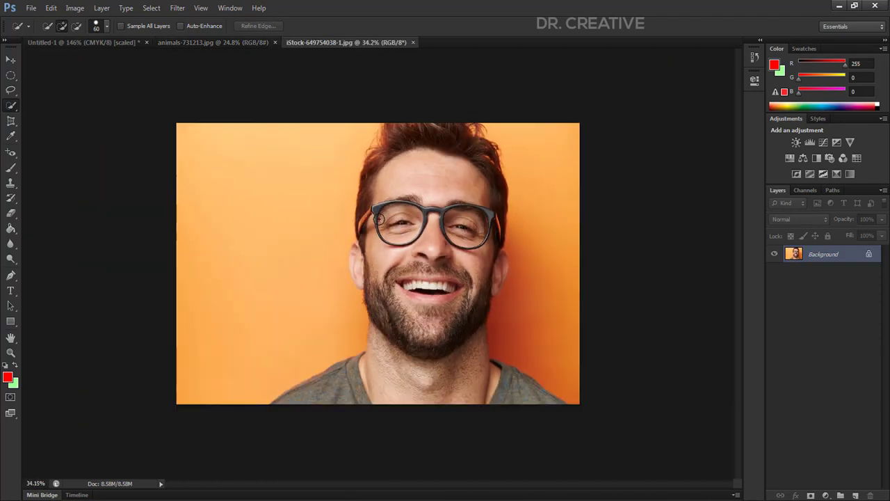
pyautogui.scroll(1, 494, 328)
pyautogui.scroll(1, 644, 238)
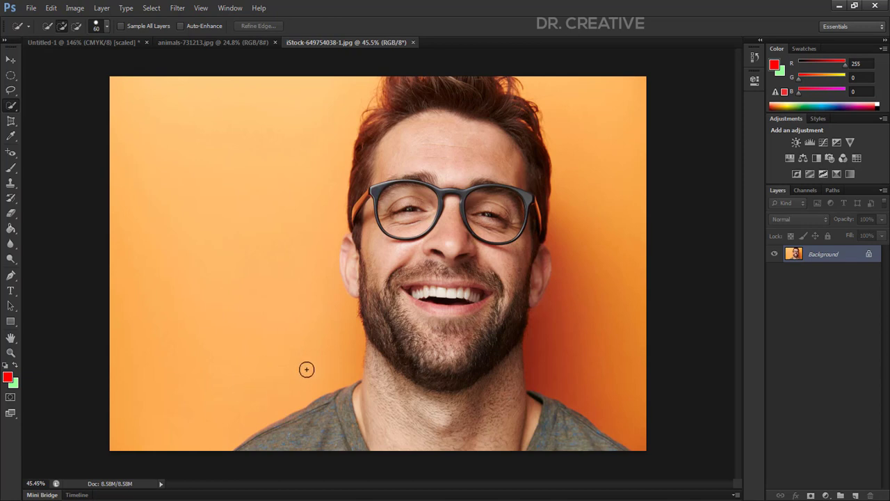
pyautogui.scroll(-1, 251, 250)
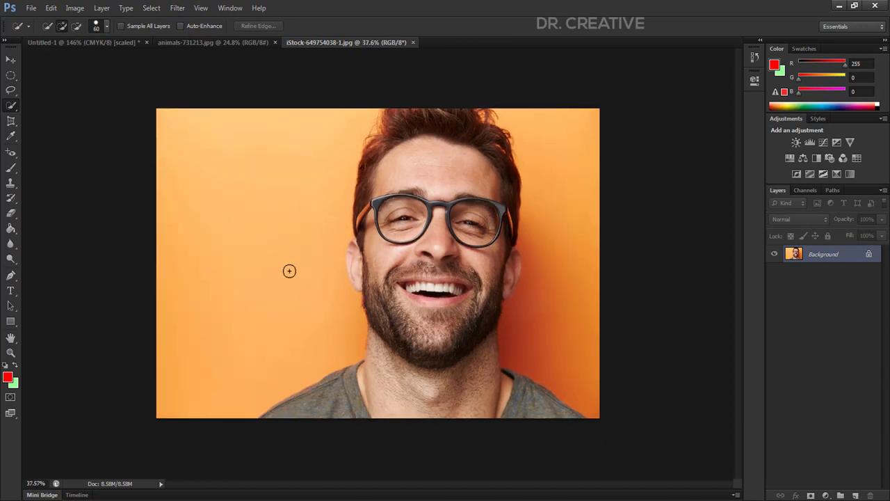
# Keep the Quick Selection Tool active and bring up its brush preset picker
pyautogui.rightClick(11, 106)
pyautogui.click(53, 107)
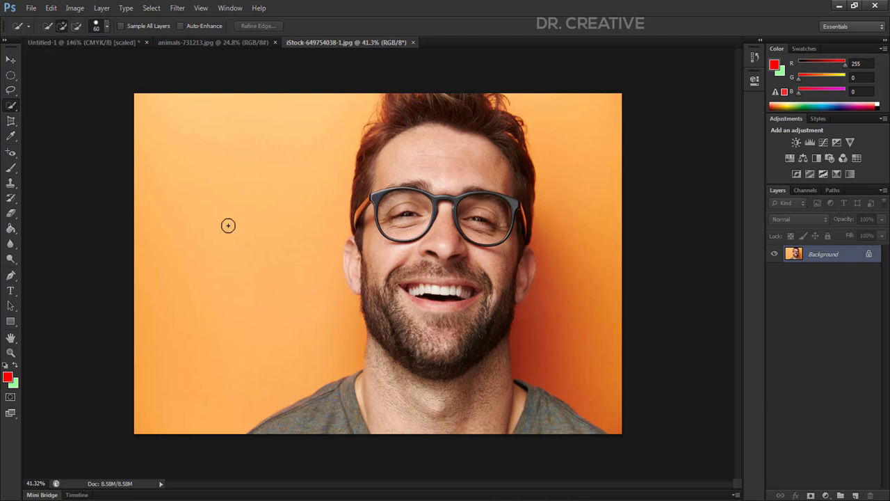
pyautogui.click(105, 29)
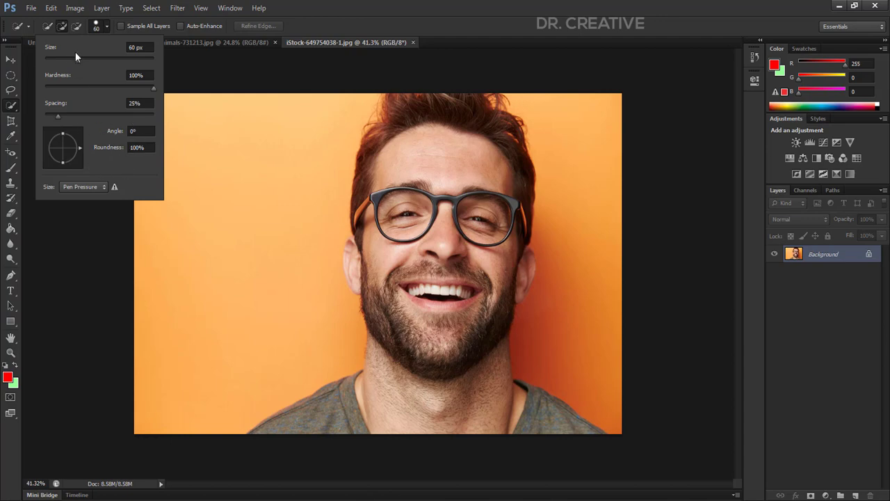
# Set the Quick Selection brush size to 81 px with the portrait fitted on screen
pyautogui.press('Return')
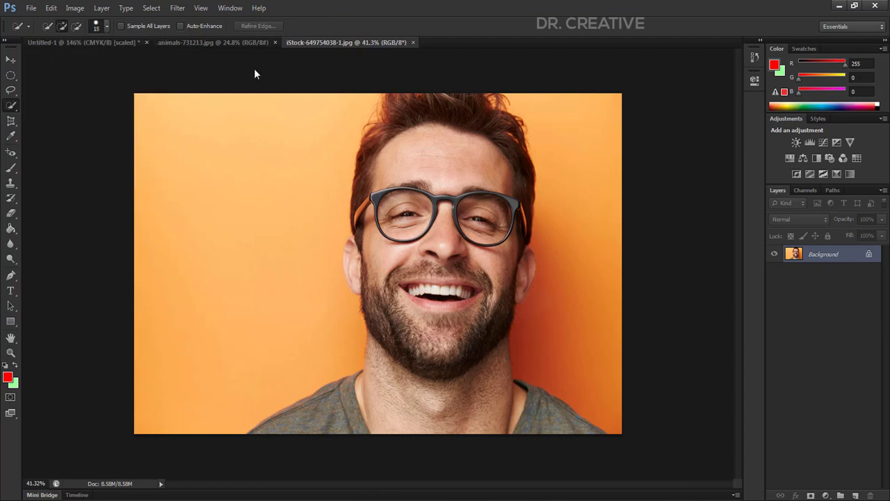
pyautogui.hotkey('ctrl', '+')
pyautogui.hotkey('ctrl', '0')
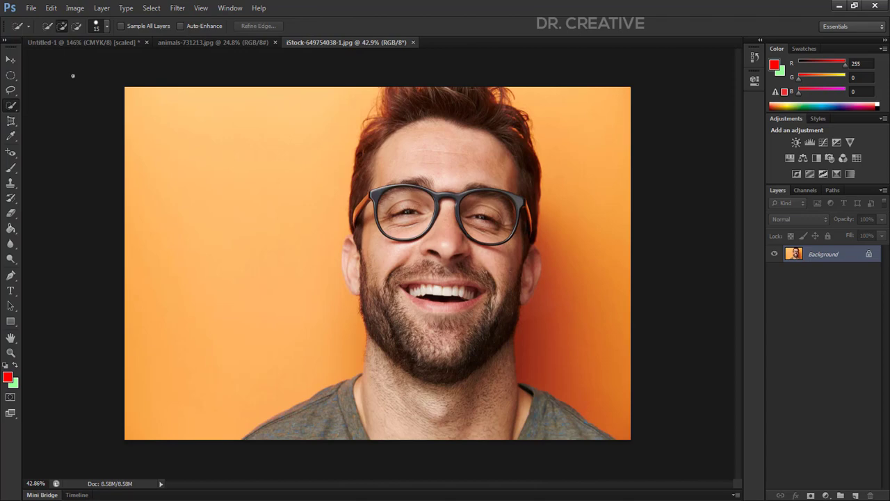
pyautogui.click(107, 31)
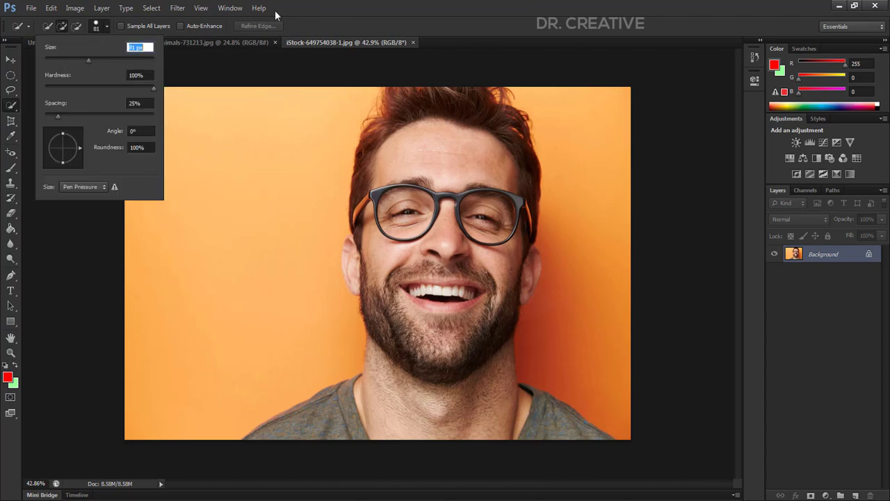
pyautogui.press('Return')
pyautogui.hotkey('ctrl', '+')
pyautogui.hotkey('ctrl', '0')
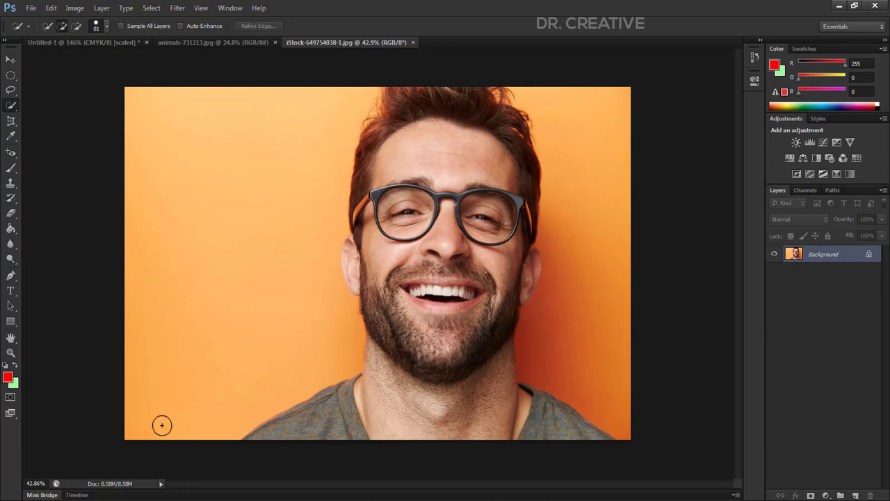
# Brush over the orange background on the left and right of the man
pyautogui.moveTo(162, 425)
pyautogui.mouseDown()
pyautogui.moveTo(255, 358)
pyautogui.moveTo(265, 279)
pyautogui.mouseUp()
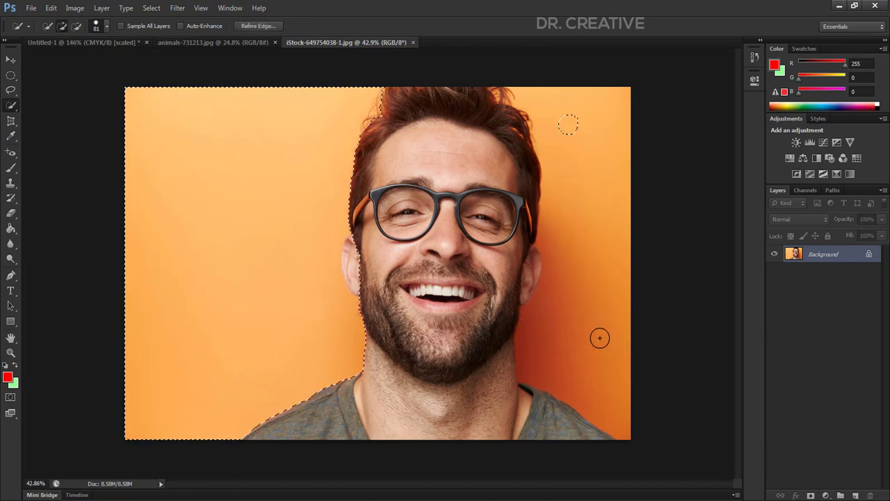
pyautogui.moveTo(599, 338)
pyautogui.mouseDown()
pyautogui.moveTo(600, 238)
pyautogui.moveTo(620, 326)
pyautogui.moveTo(603, 405)
pyautogui.mouseUp()
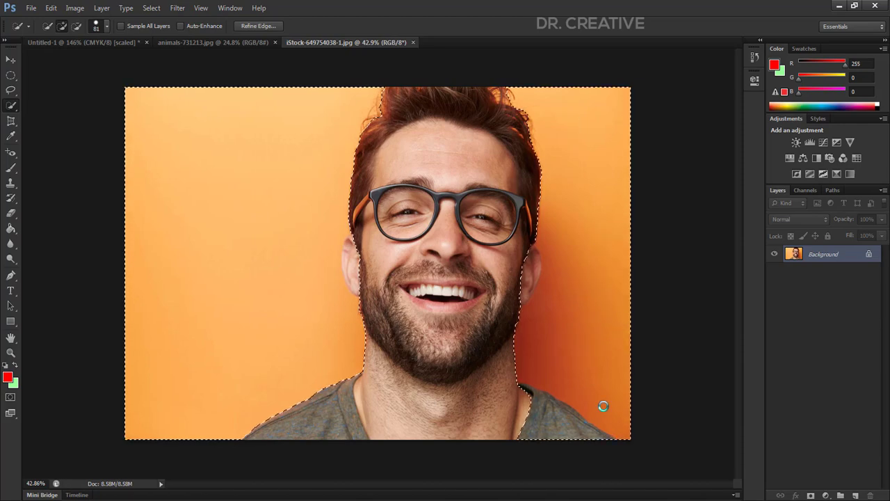
pyautogui.scroll(-2, 562, 437)
pyautogui.scroll(5, 570, 457)
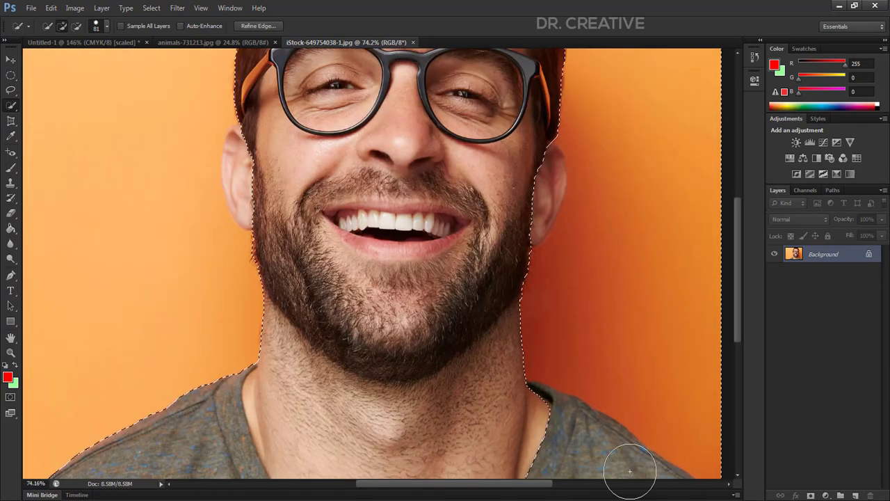
pyautogui.scroll(4, 629, 471)
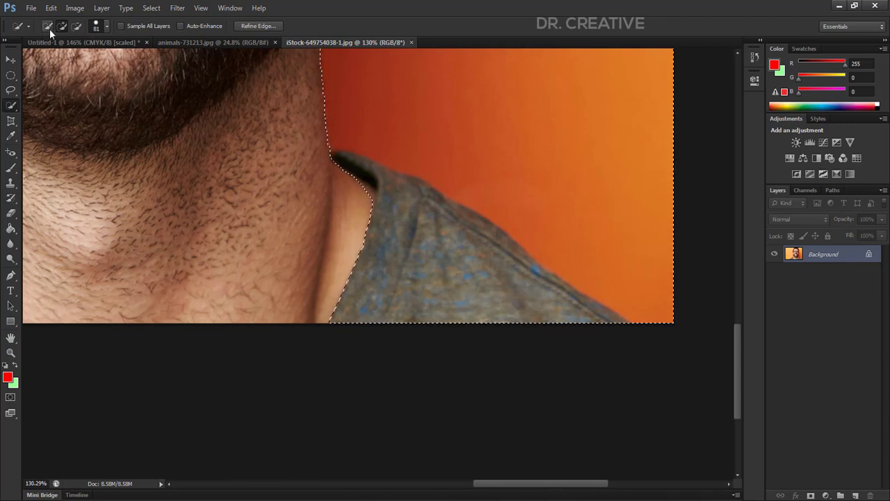
# Subtract the shirt from the selection along the shoulder, then return to Add mode
pyautogui.click(73, 28)
pyautogui.click(363, 284)
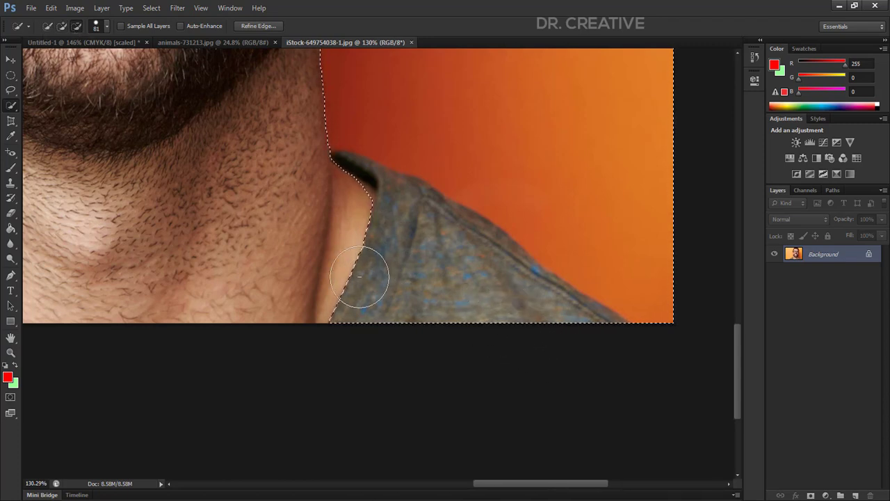
pyautogui.moveTo(490, 320); pyautogui.dragTo(512, 312)
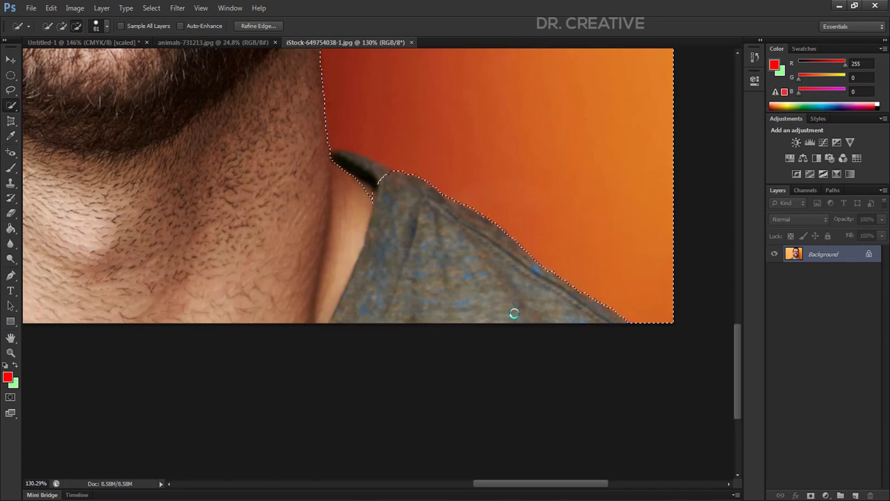
pyautogui.press('alt')
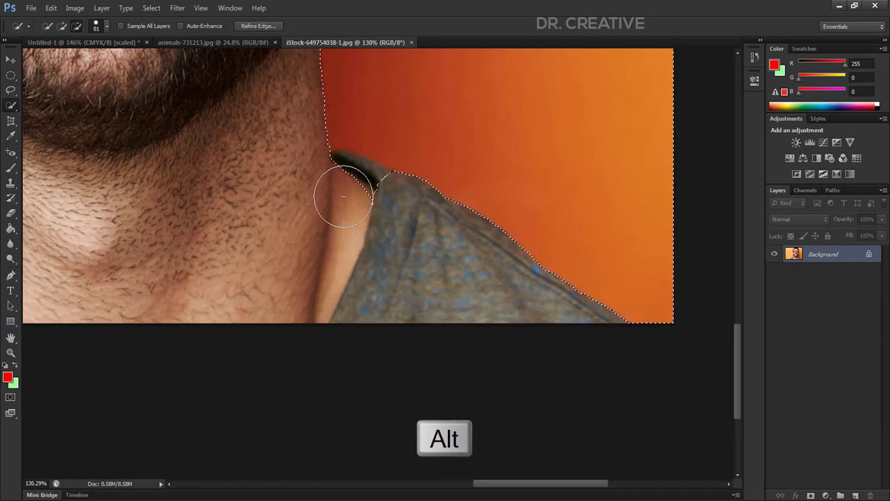
pyautogui.click(61, 27)
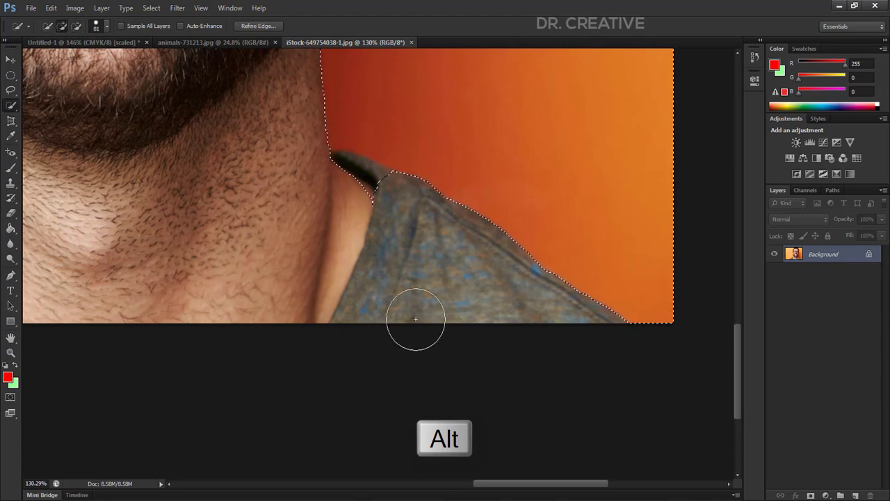
pyautogui.press('alt')
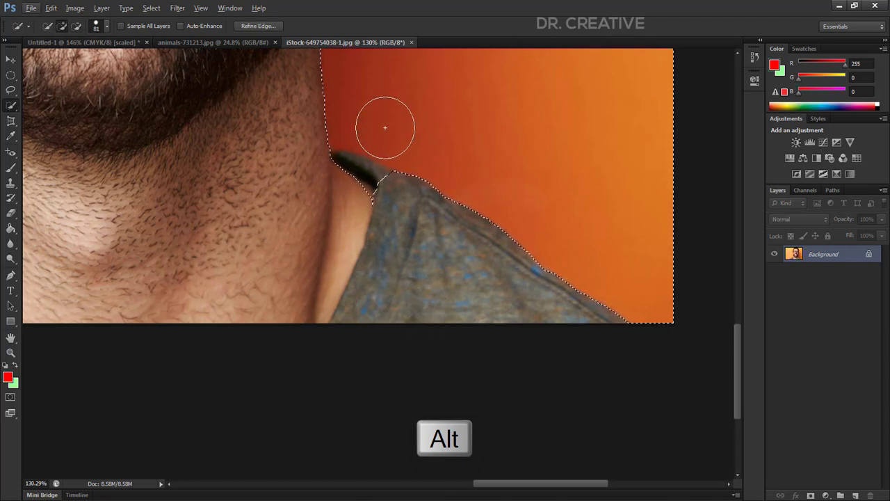
pyautogui.click(385, 128)
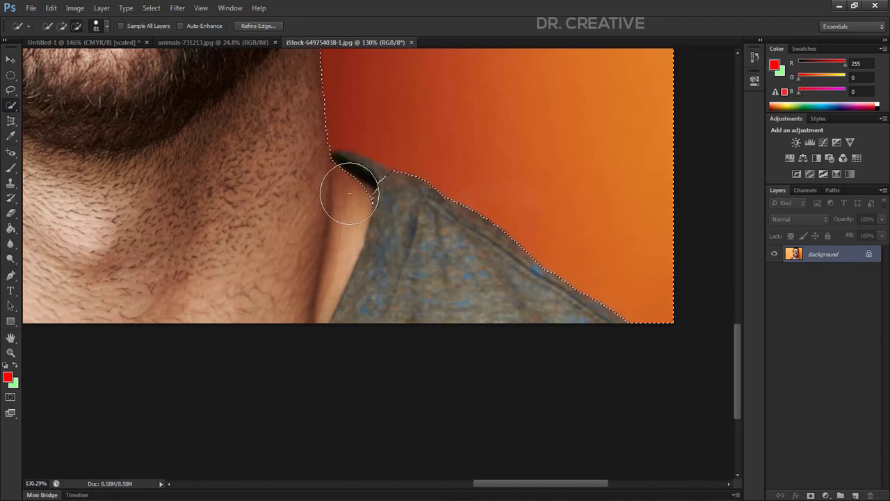
# Tighten the selection edge along the collar top and around the ear
pyautogui.moveTo(341, 189); pyautogui.dragTo(338, 179)
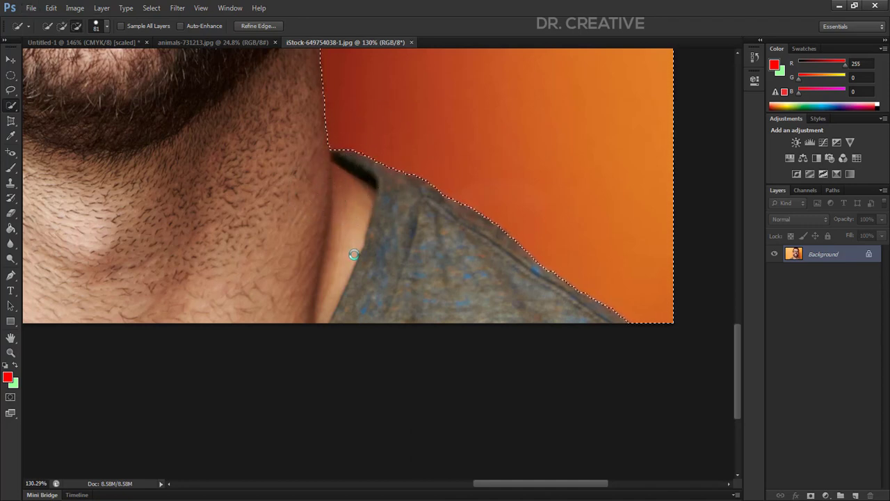
pyautogui.scroll(-5, 348, 255)
pyautogui.scroll(4, 355, 293)
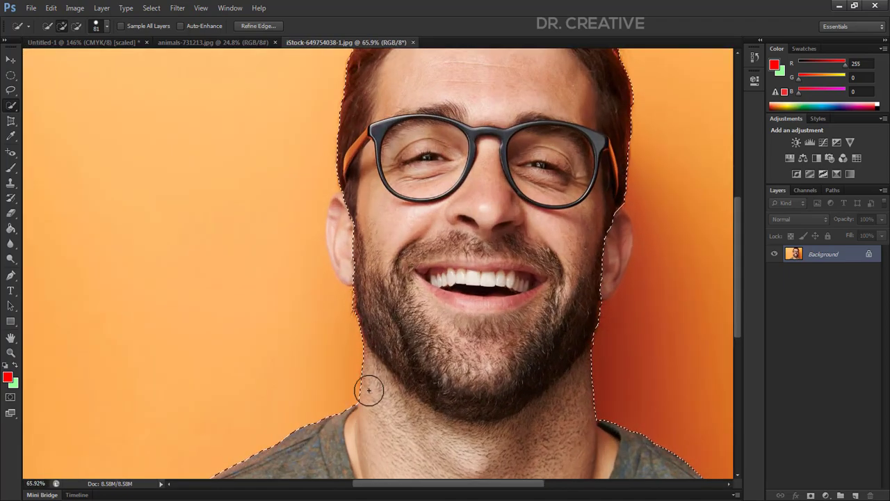
pyautogui.scroll(3, 556, 319)
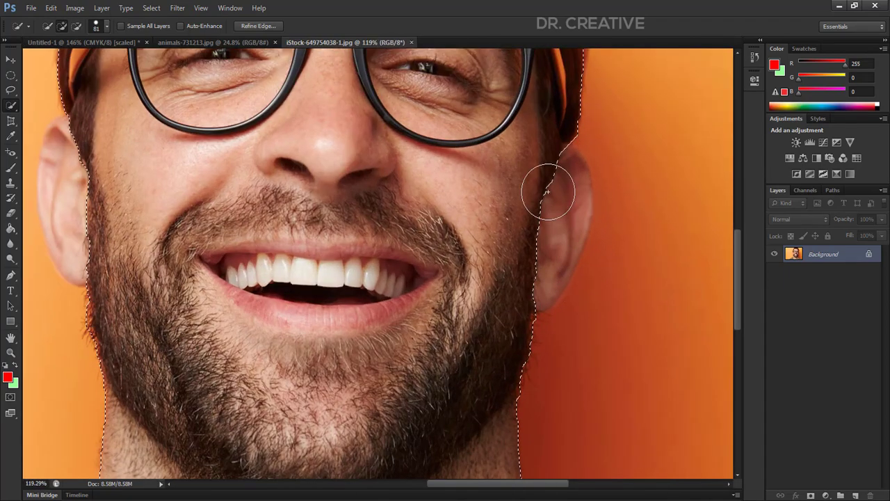
pyautogui.moveTo(554, 191)
pyautogui.mouseDown()
pyautogui.moveTo(533, 281)
pyautogui.moveTo(541, 234)
pyautogui.mouseUp()
pyautogui.scroll(-4, 540, 234)
pyautogui.scroll(3, 397, 248)
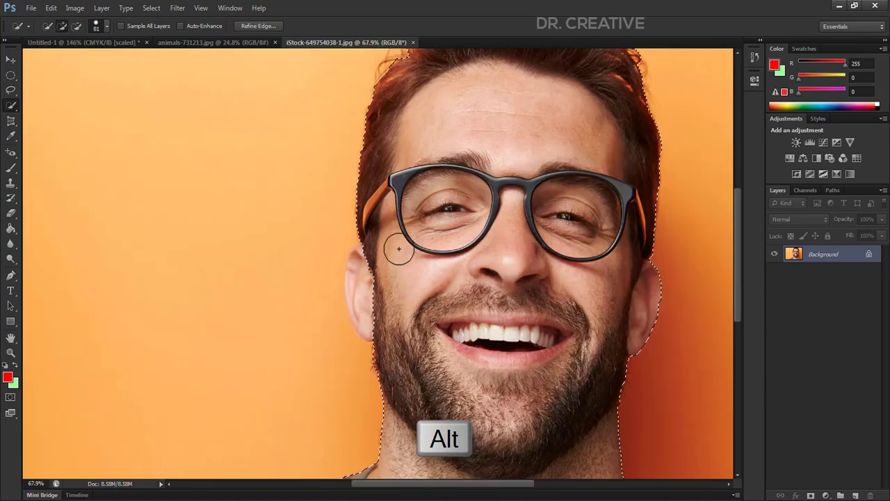
pyautogui.scroll(3, 380, 320)
pyautogui.moveTo(332, 348); pyautogui.dragTo(332, 250)
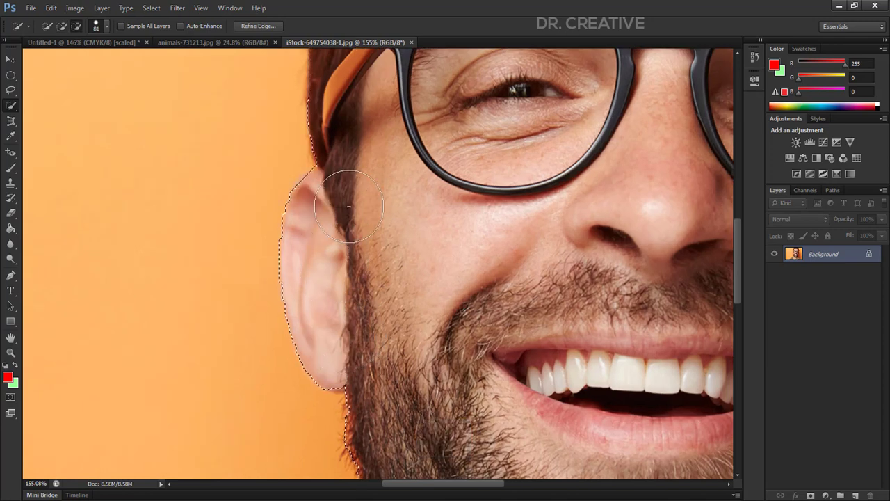
pyautogui.scroll(-5, 385, 211)
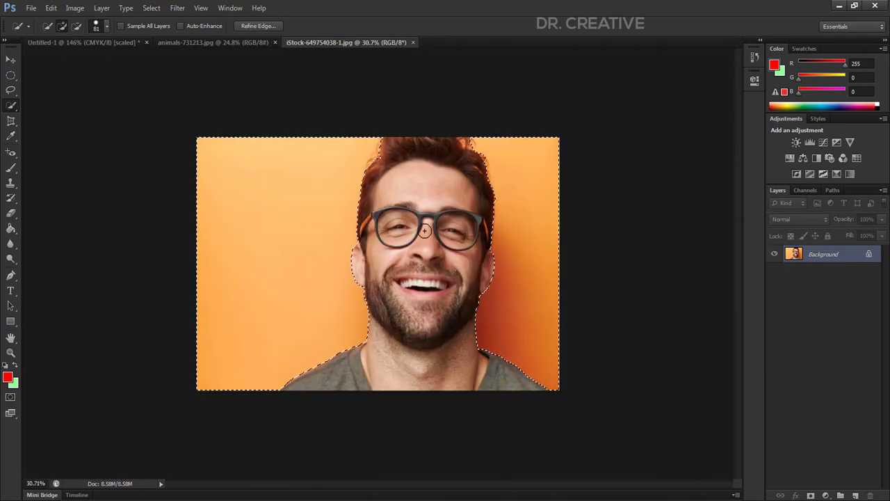
# Convert the locked Background layer into a regular Layer 0
pyautogui.doubleClick(870, 254)
pyautogui.click(531, 162)
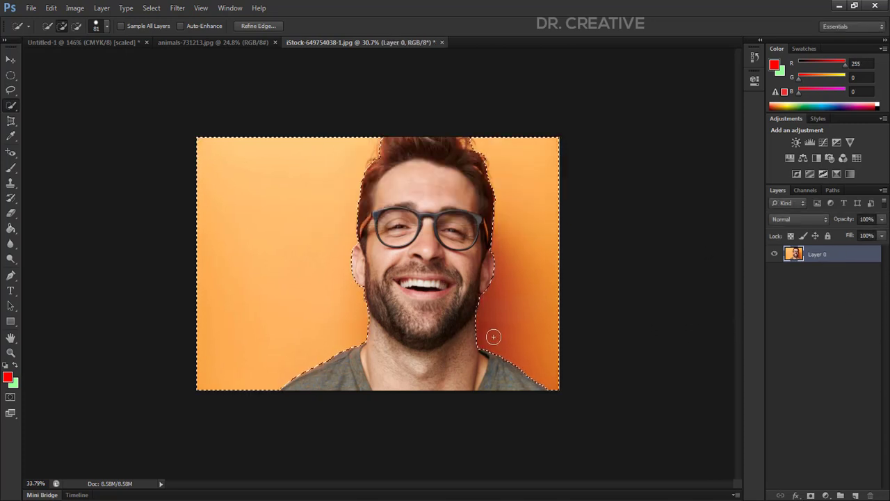
pyautogui.scroll(1, 493, 336)
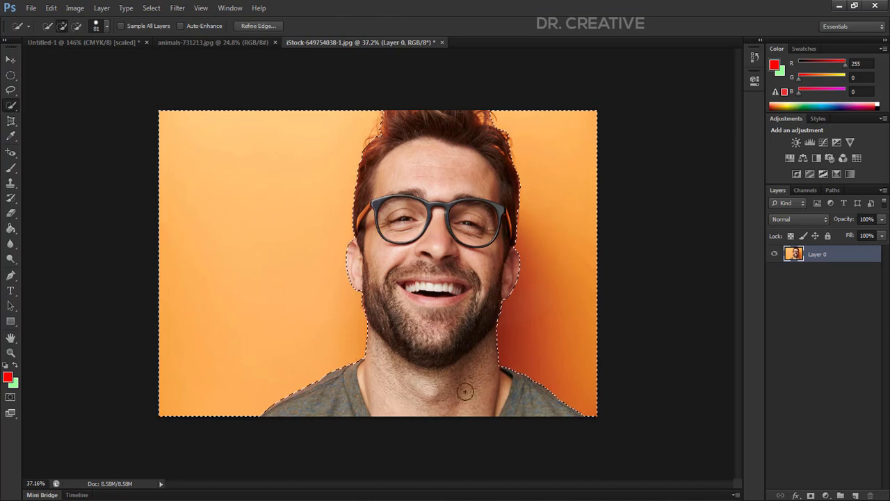
# Cut the selected orange background away with Edit > Cut
pyautogui.click(51, 8)
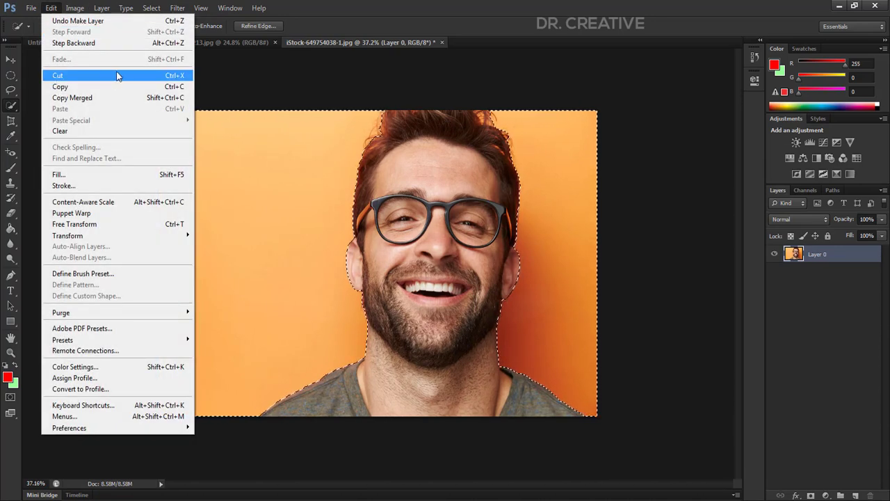
pyautogui.click(178, 78)
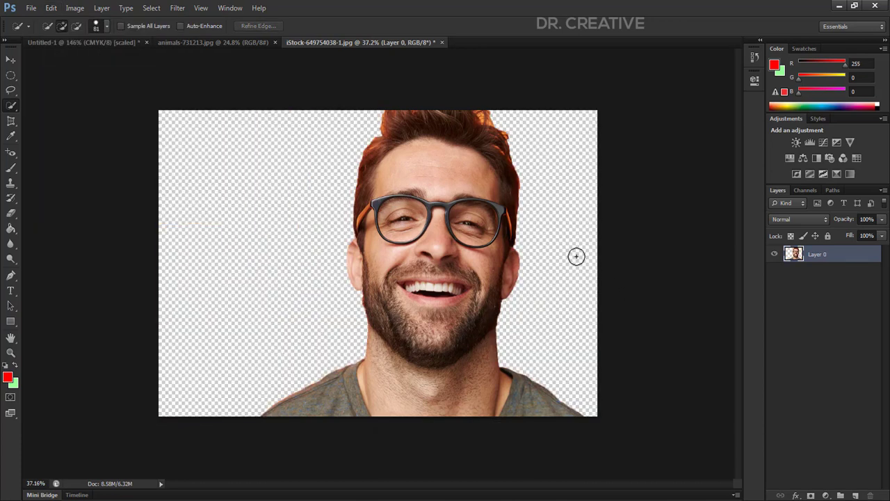
pyautogui.scroll(3, 626, 278)
# Switch to the Magic Wand Tool, fit the blossom photo on screen, and select the Tolerance field
pyautogui.scroll(-2, 564, 280)
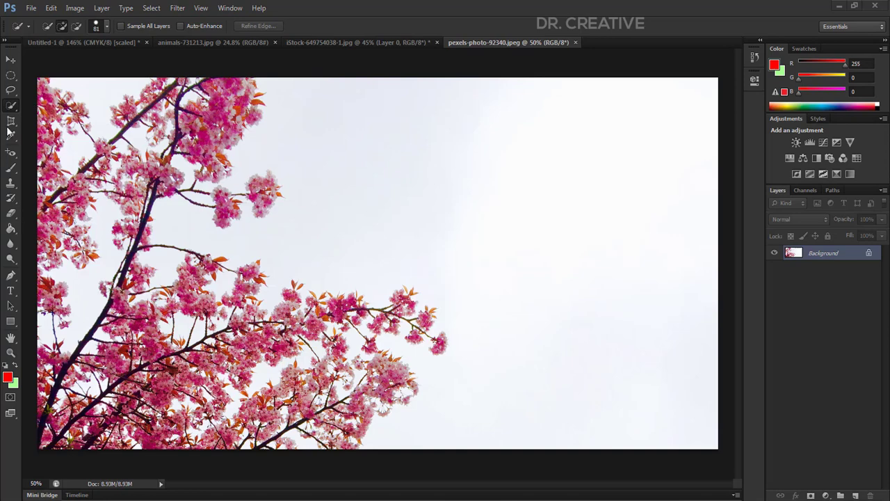
pyautogui.rightClick(11, 106)
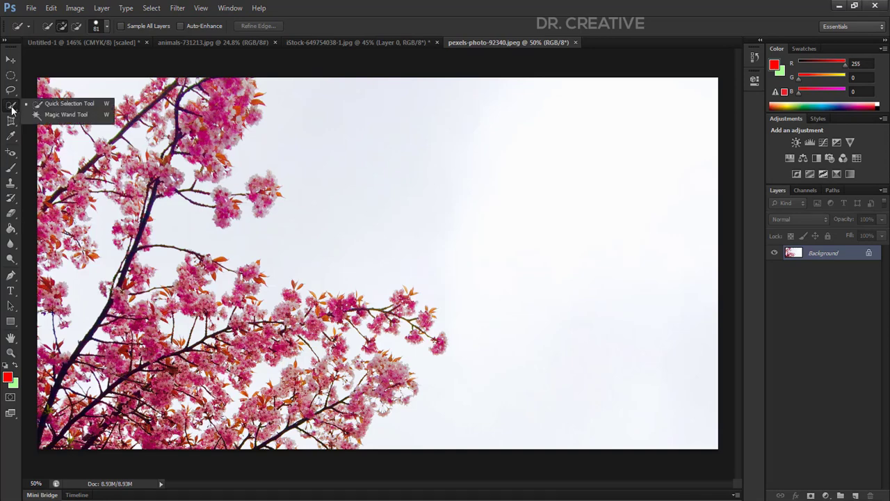
pyautogui.click(59, 116)
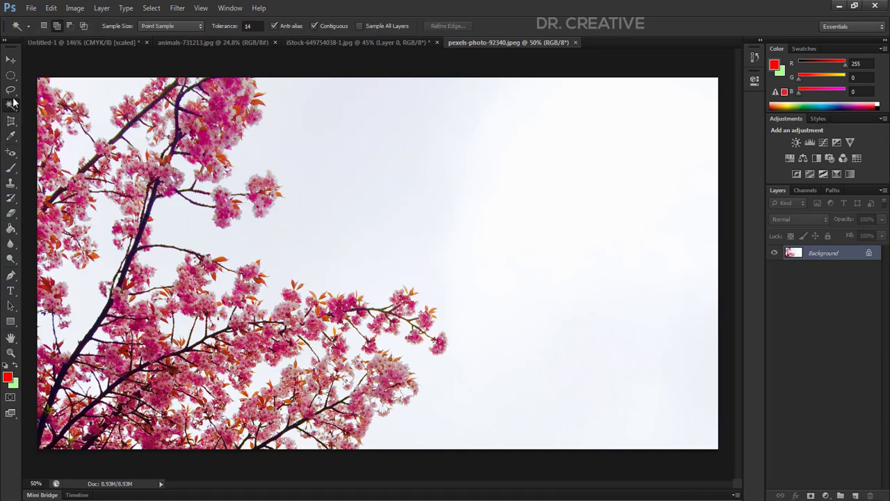
pyautogui.hotkey('ctrl', '0')
pyautogui.scroll(4, 72, 302)
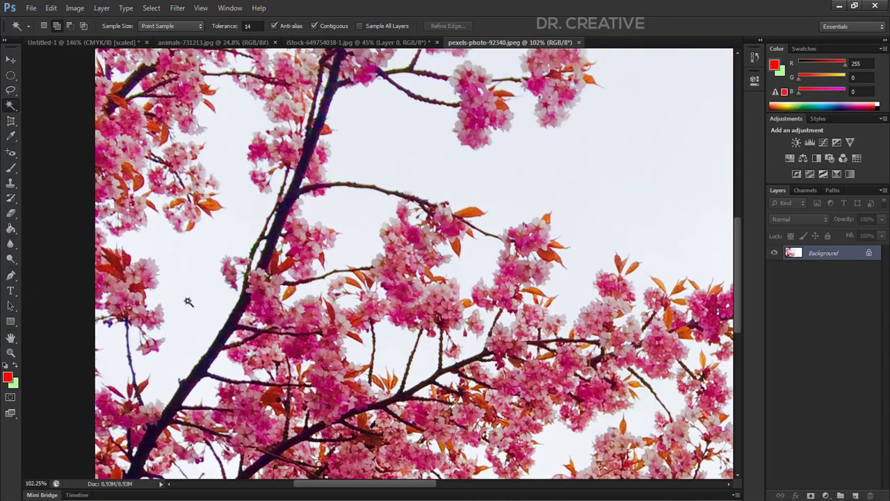
pyautogui.scroll(-1, 189, 302)
pyautogui.scroll(2, 245, 267)
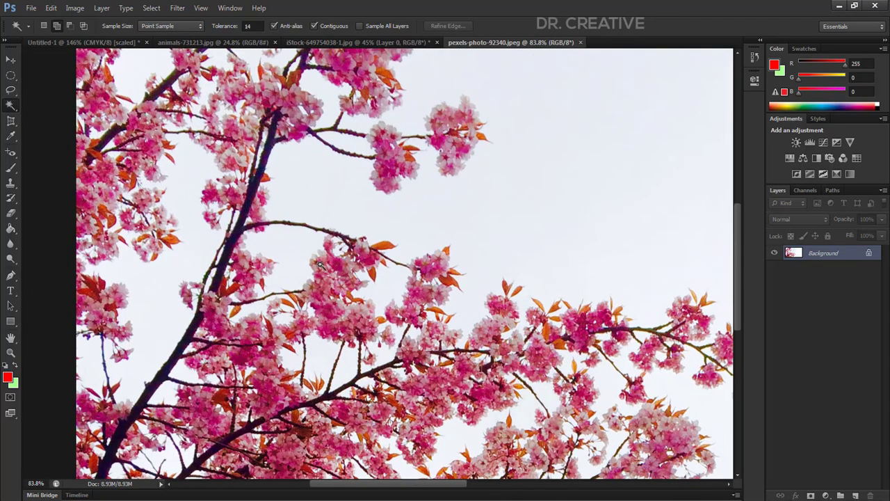
pyautogui.scroll(-2, 320, 265)
pyautogui.scroll(2, 484, 114)
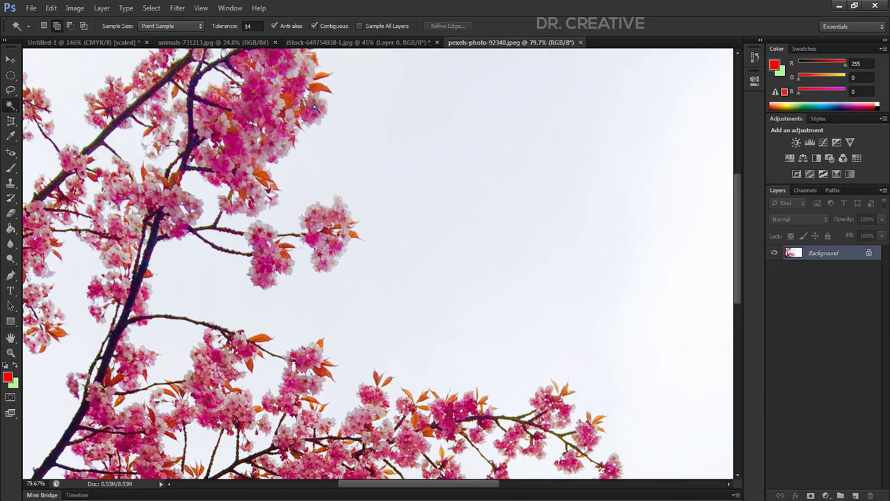
pyautogui.scroll(-1, 315, 107)
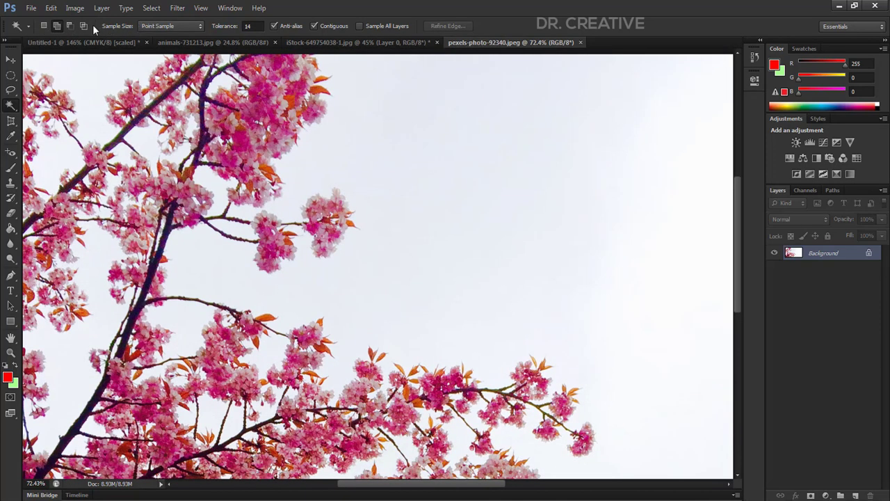
pyautogui.click(258, 28)
# Set the Magic Wand tolerance to 32 and zoom in on the blossoms
pyautogui.write('32')
pyautogui.press('Return')
pyautogui.press('Return')
pyautogui.hotkey('ctrl', '-')
pyautogui.hotkey('ctrl', '+')
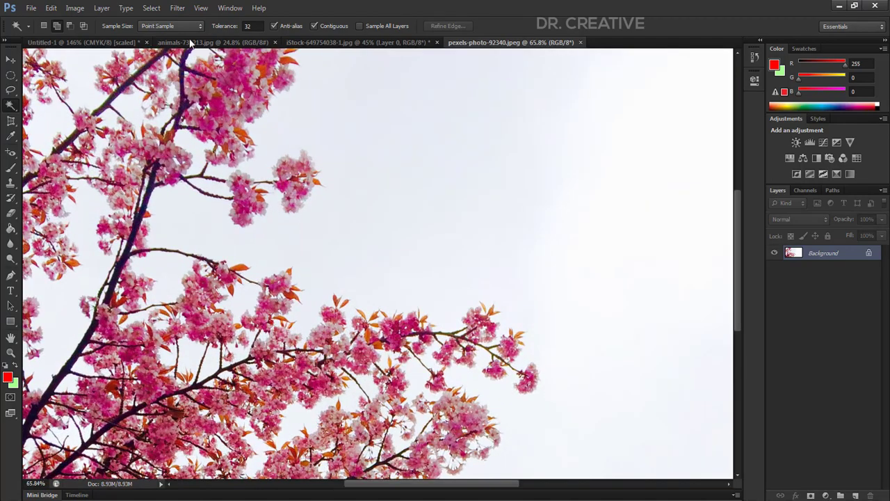
pyautogui.scroll(-3, 308, 58)
pyautogui.scroll(3, 240, 198)
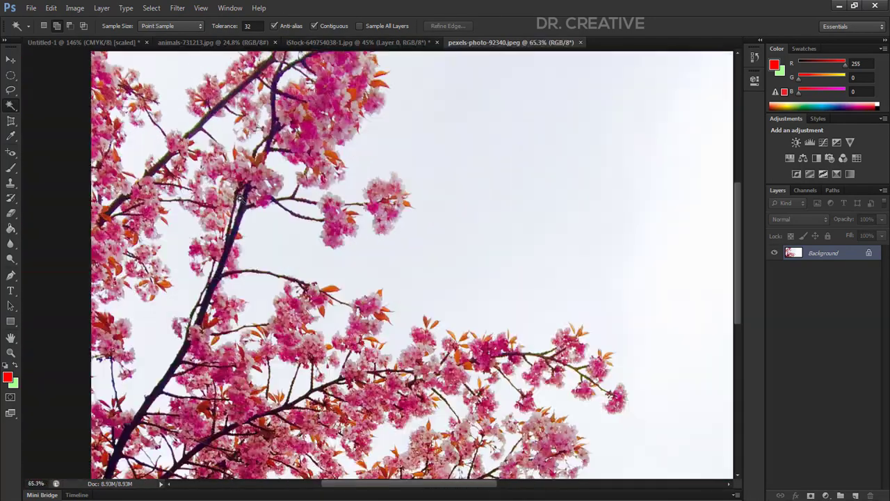
pyautogui.scroll(-1, 175, 95)
pyautogui.scroll(4, 183, 79)
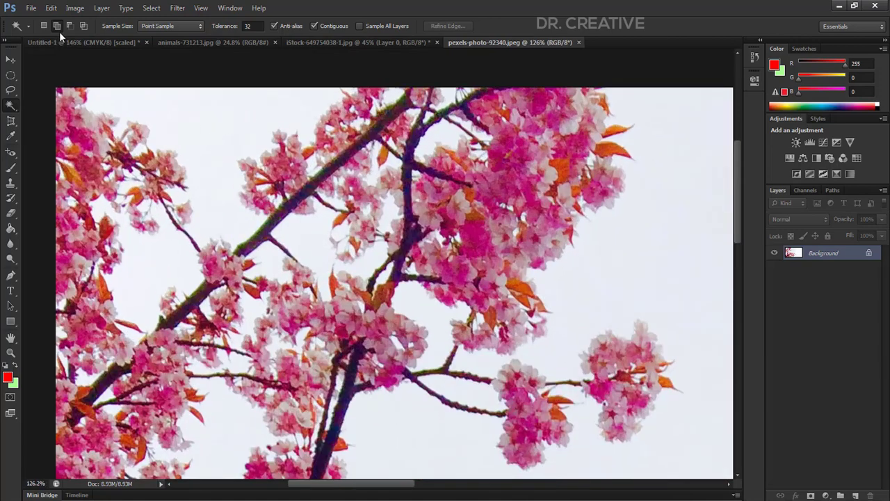
# Switch the Magic Wand to Add to selection mode for the sky areas
pyautogui.click(59, 27)
pyautogui.scroll(-1, 222, 158)
pyautogui.scroll(-3, 217, 148)
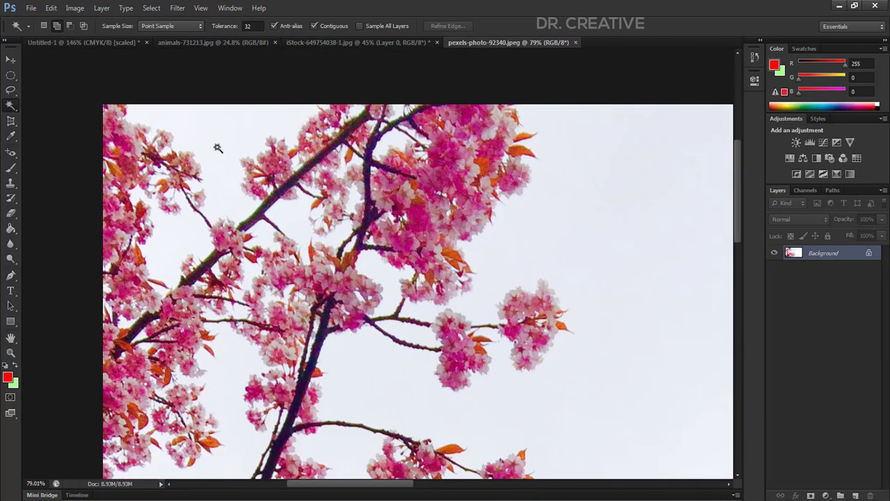
pyautogui.scroll(-1, 603, 210)
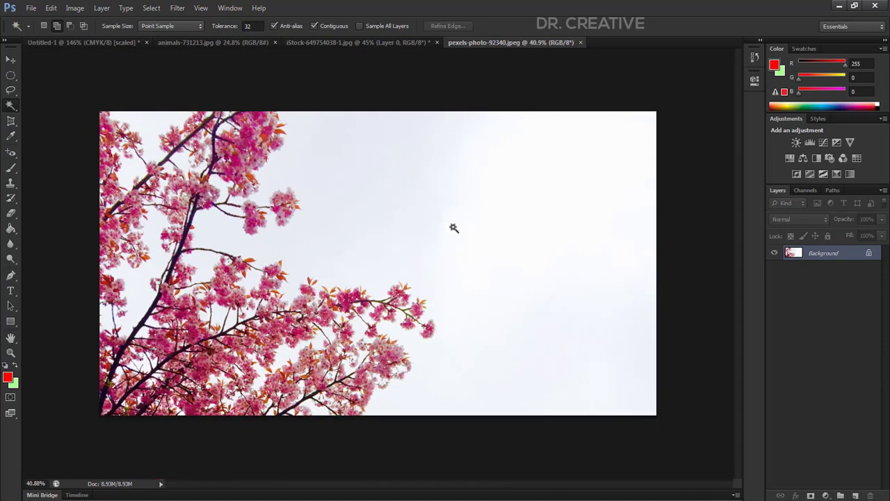
pyautogui.scroll(2, 323, 226)
pyautogui.scroll(-2, 382, 193)
pyautogui.scroll(3, 264, 174)
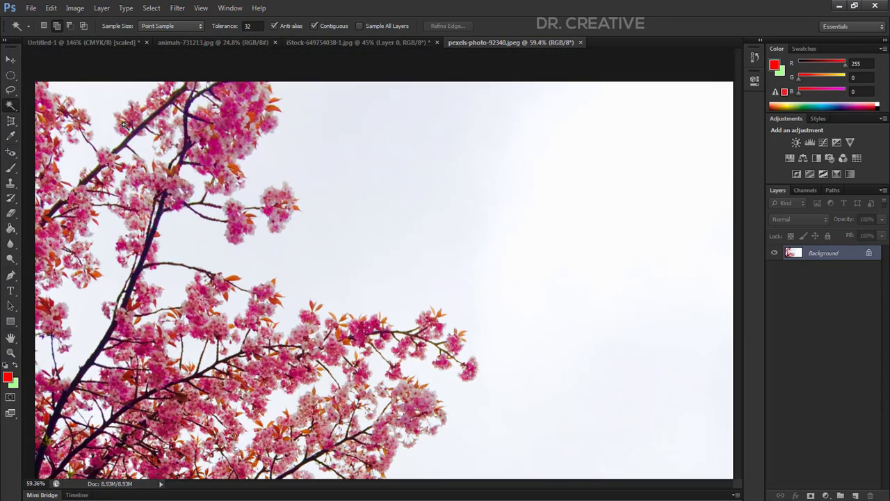
pyautogui.scroll(1, 247, 311)
pyautogui.scroll(-5, 517, 233)
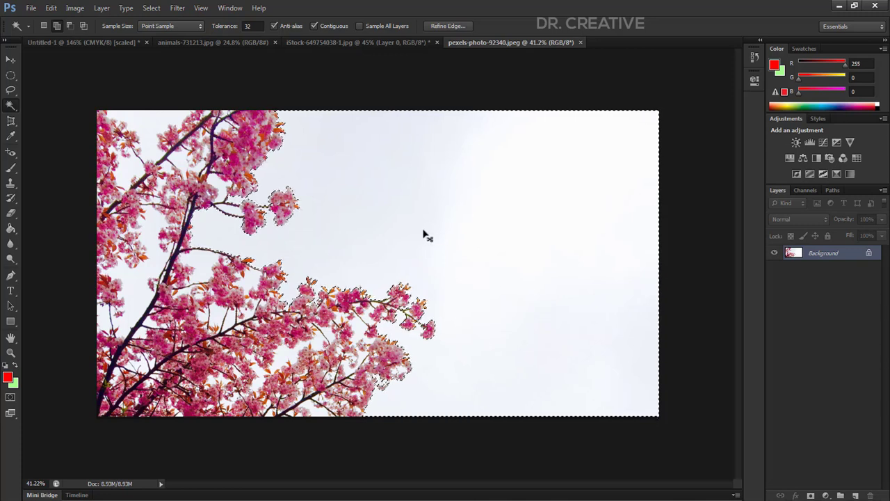
# Clear the selection and paint a Quick Selection across the open sky up to the top edge
pyautogui.hotkey('ctrl', 'd')
pyautogui.rightClick(8, 110)
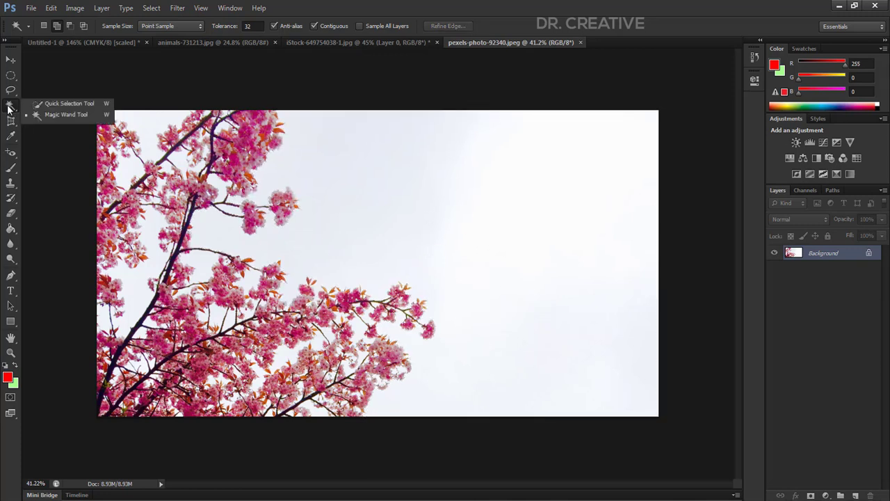
pyautogui.click(48, 105)
pyautogui.moveTo(397, 165)
pyautogui.mouseDown()
pyautogui.moveTo(418, 213)
pyautogui.moveTo(361, 205)
pyautogui.moveTo(368, 218)
pyautogui.moveTo(393, 236)
pyautogui.moveTo(434, 224)
pyautogui.mouseUp()
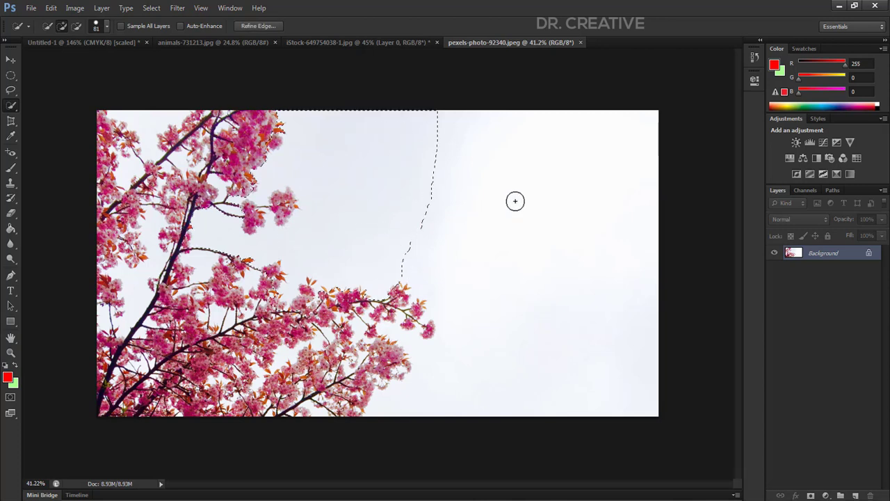
pyautogui.moveTo(181, 170)
pyautogui.mouseDown()
pyautogui.moveTo(253, 225)
pyautogui.moveTo(269, 205)
pyautogui.mouseUp()
# Clear the painted selection and return to the Magic Wand Tool
pyautogui.hotkey('ctrl', 'd')
pyautogui.click(11, 105)
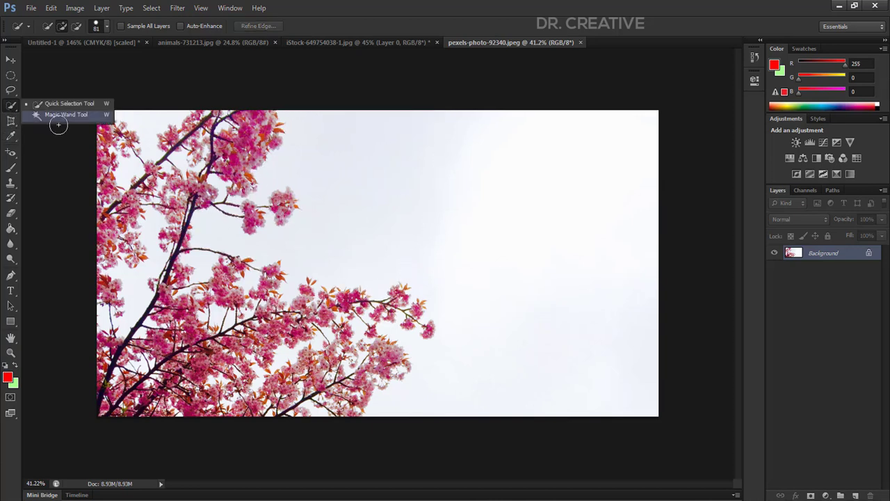
pyautogui.click(59, 114)
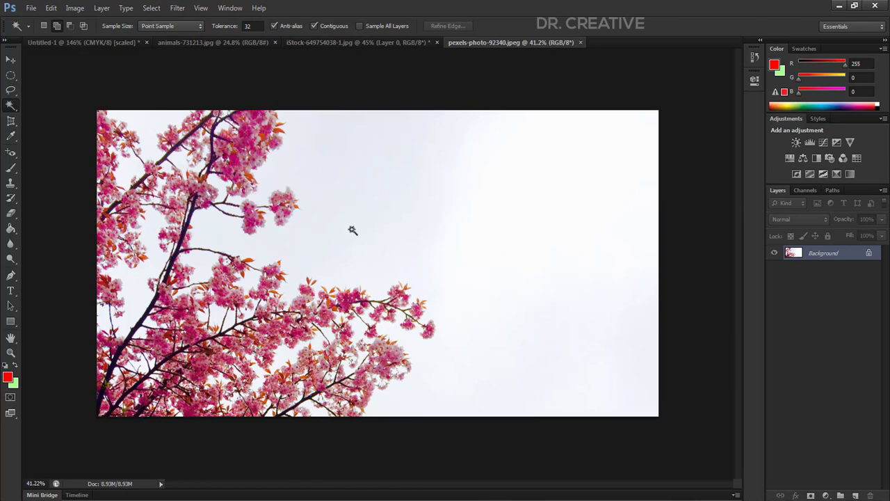
# Magic Wand-select the white sky, convert Background to Layer 0, and delete the sky to transparency
pyautogui.click(324, 240)
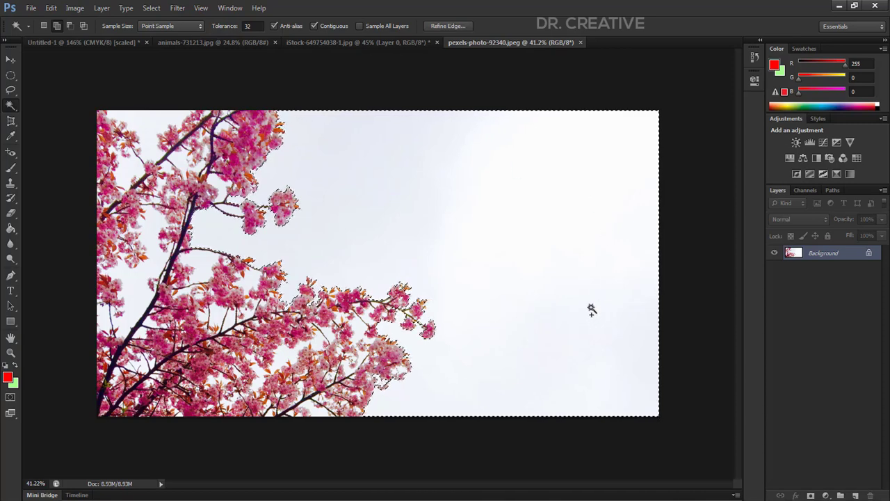
pyautogui.doubleClick(868, 254)
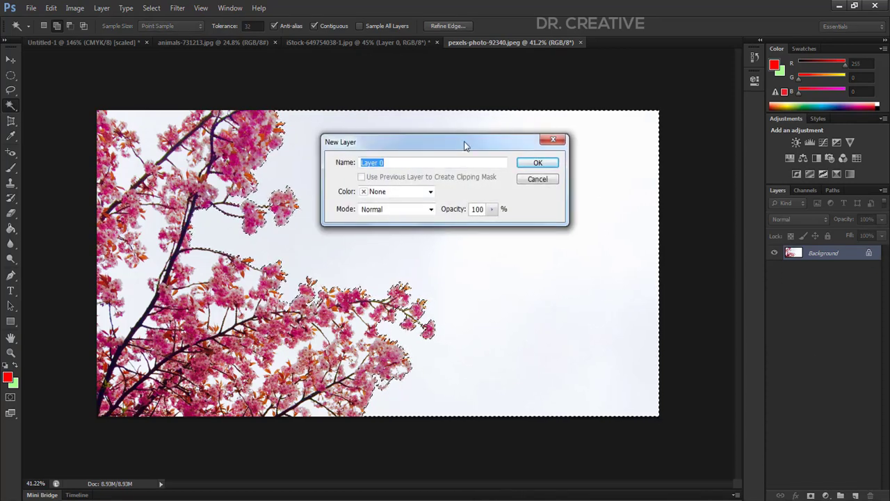
pyautogui.click(536, 163)
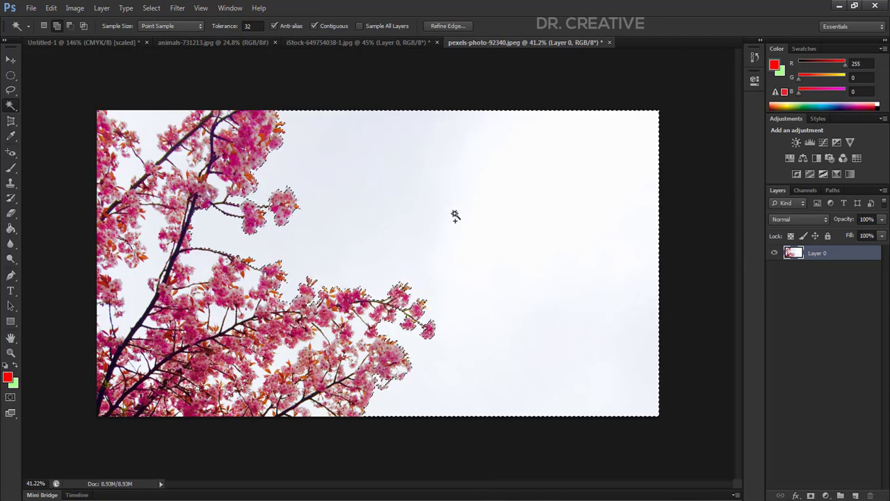
pyautogui.press('Delete')
pyautogui.hotkey('ctrl', 'd')
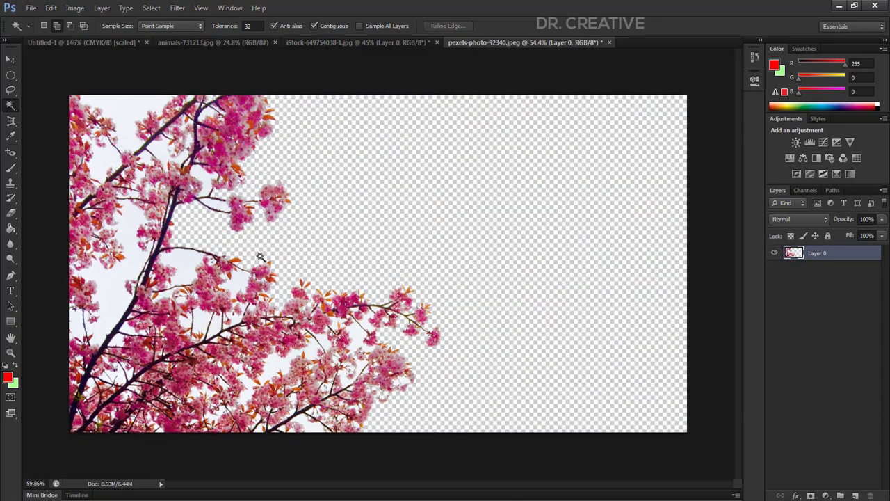
# Magic Wand-select three leftover white sky patches among the branches, deselecting each
pyautogui.scroll(4, 316, 245)
pyautogui.scroll(-4, 311, 245)
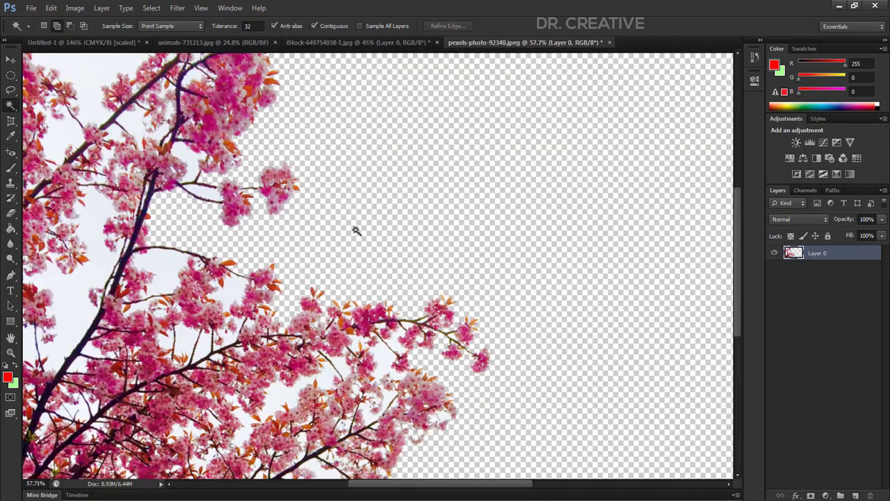
pyautogui.scroll(3, 112, 288)
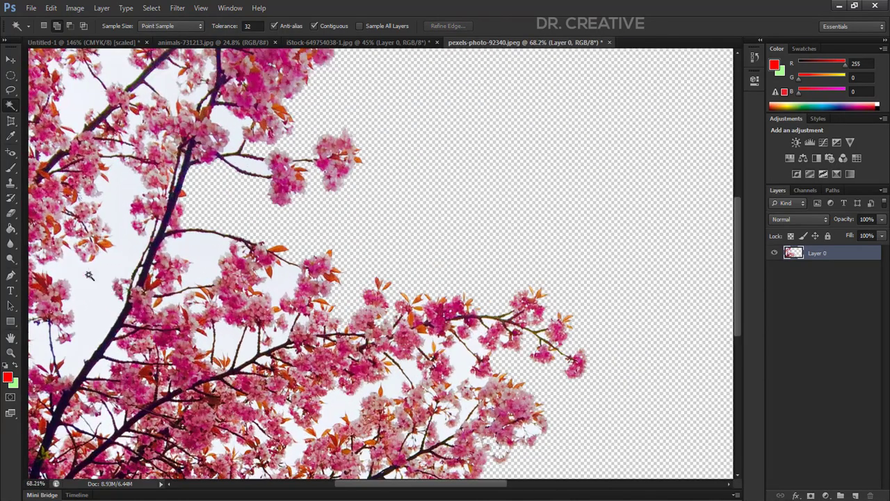
pyautogui.click(87, 276)
pyautogui.scroll(-3, 87, 277)
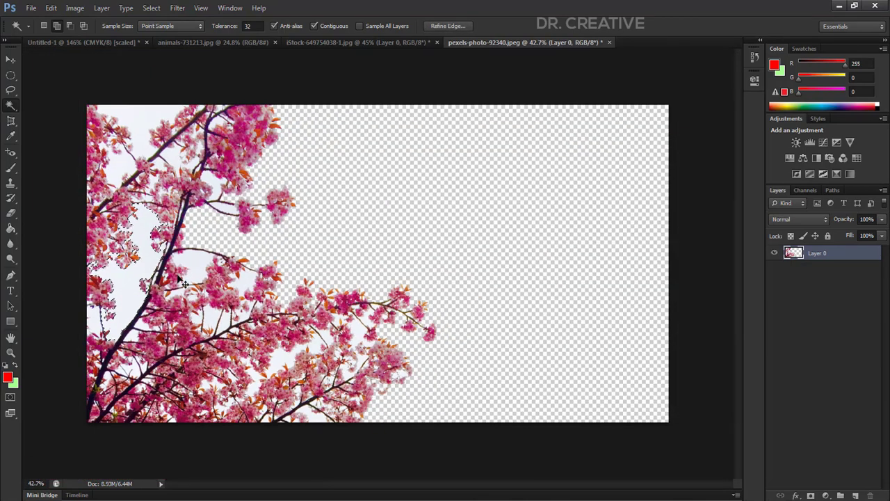
pyautogui.scroll(3, 215, 181)
pyautogui.scroll(-3, 132, 111)
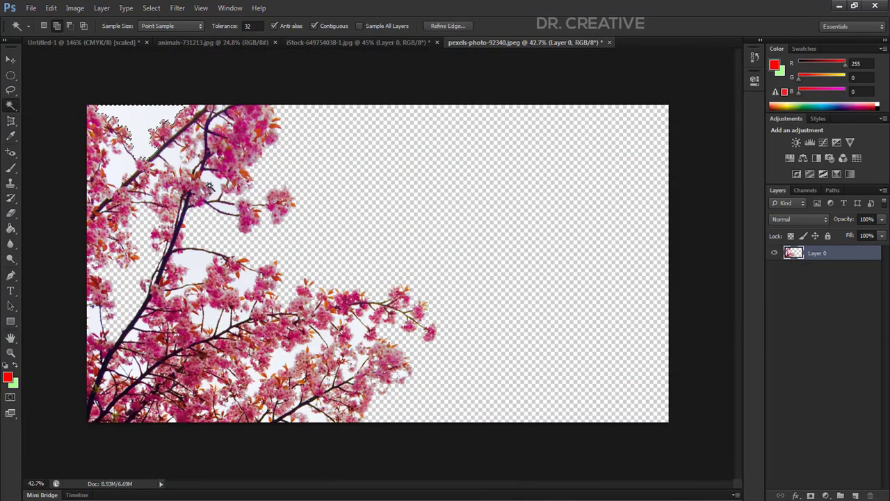
pyautogui.hotkey('ctrl', 'd')
pyautogui.scroll(-1, 144, 129)
pyautogui.scroll(4, 132, 139)
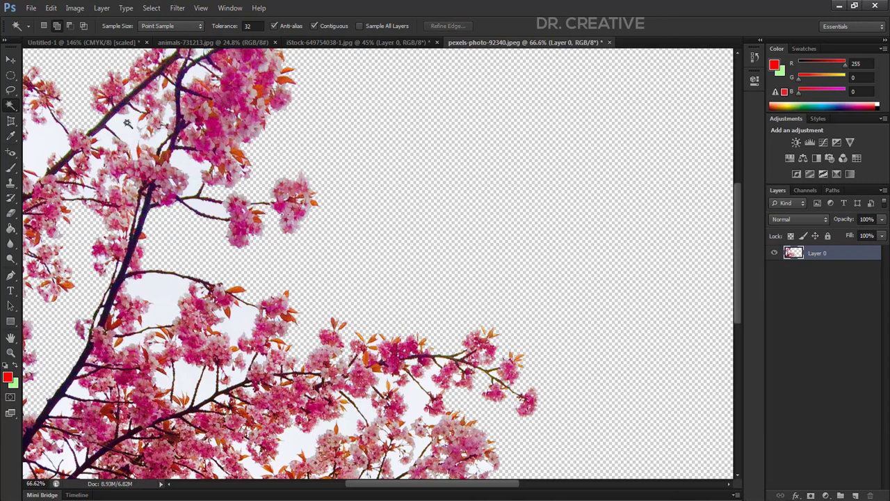
pyautogui.click(127, 123)
pyautogui.hotkey('ctrl', 'd')
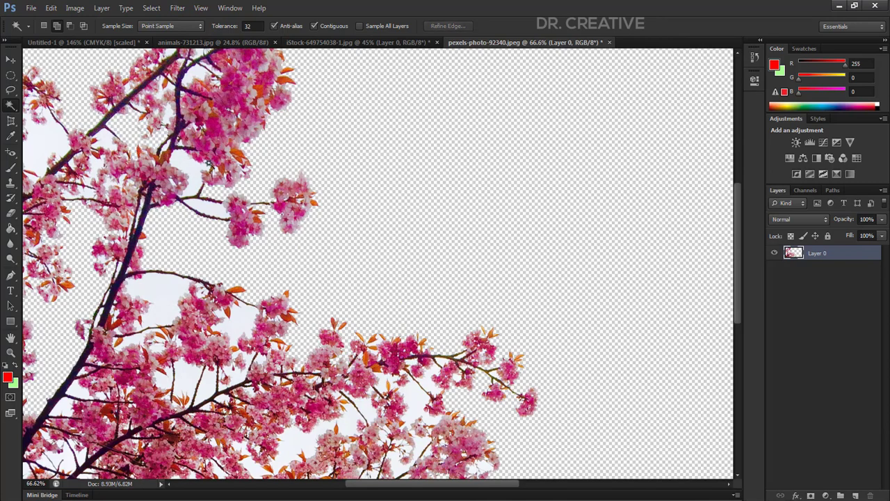
pyautogui.click(206, 165)
pyautogui.scroll(-2, 216, 174)
pyautogui.hotkey('ctrl', 'd')
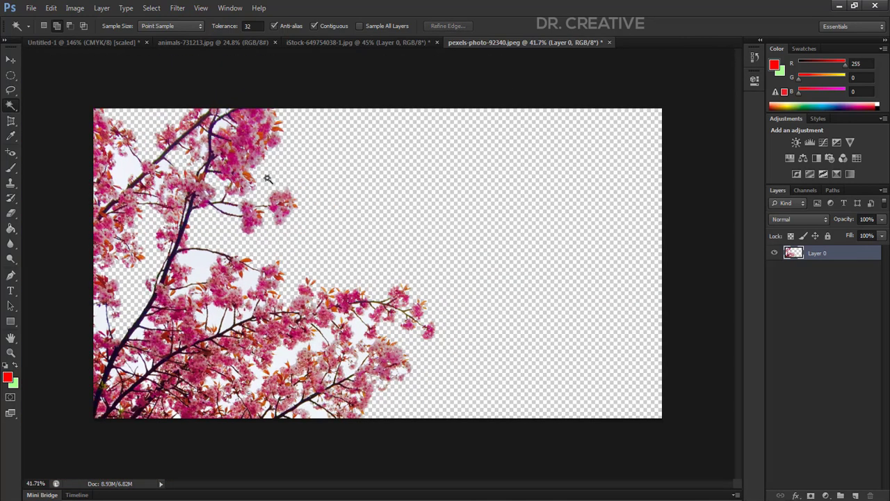
pyautogui.scroll(-1, 267, 179)
pyautogui.scroll(3, 195, 264)
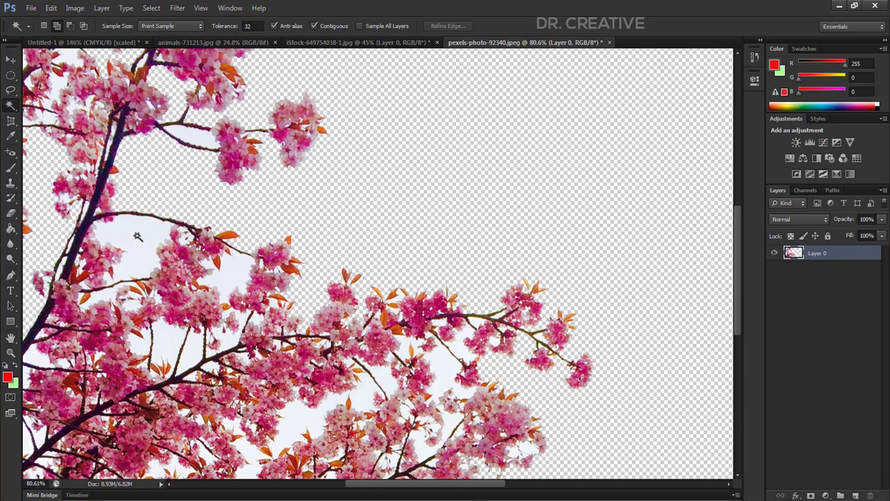
pyautogui.scroll(4, 138, 236)
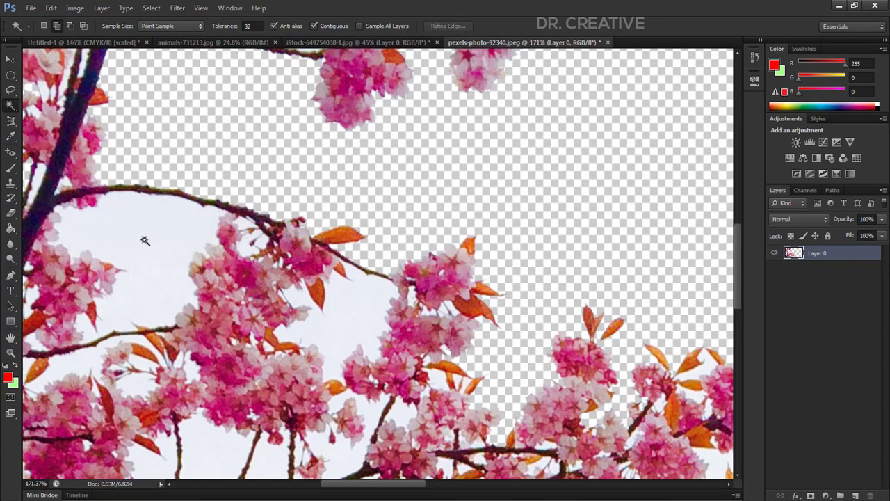
pyautogui.scroll(4, 151, 235)
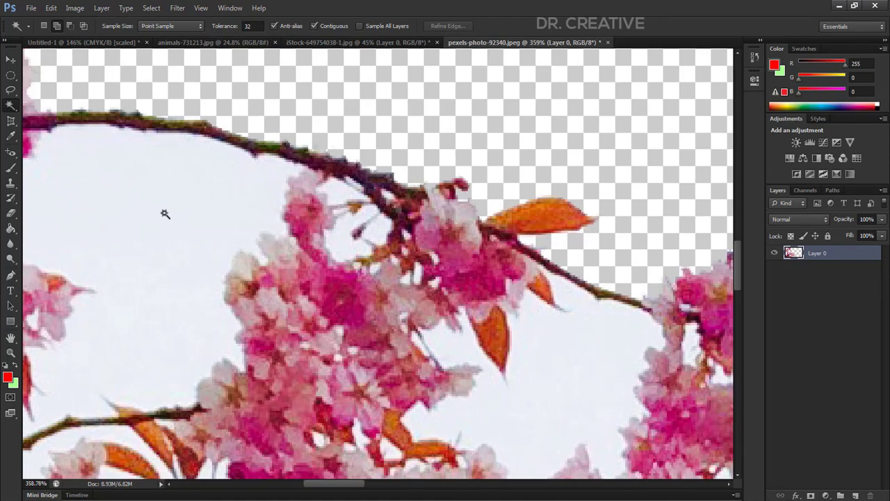
pyautogui.scroll(-5, 238, 209)
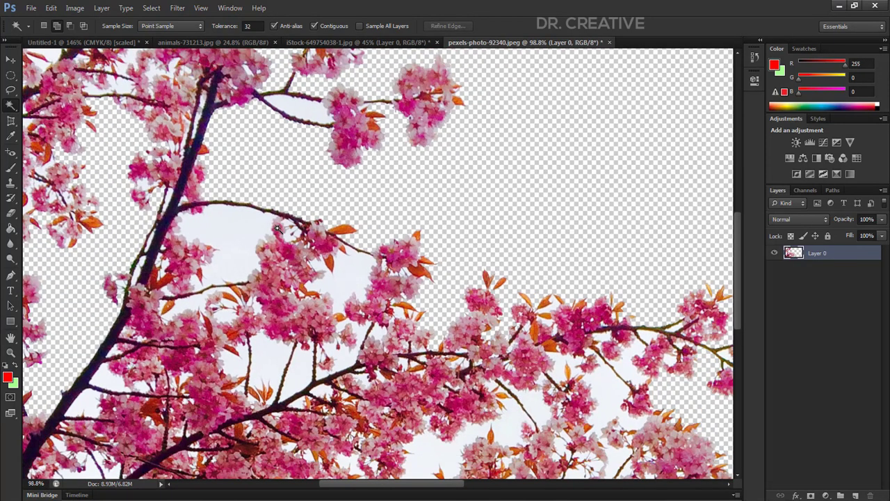
pyautogui.scroll(-1, 276, 228)
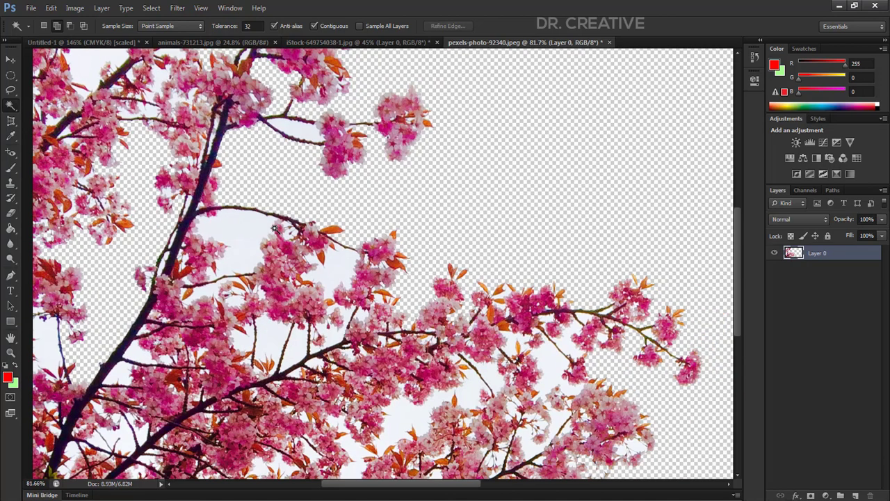
pyautogui.scroll(2, 250, 223)
# Delete two remaining white patches between the blossoms to transparency
pyautogui.click(260, 220)
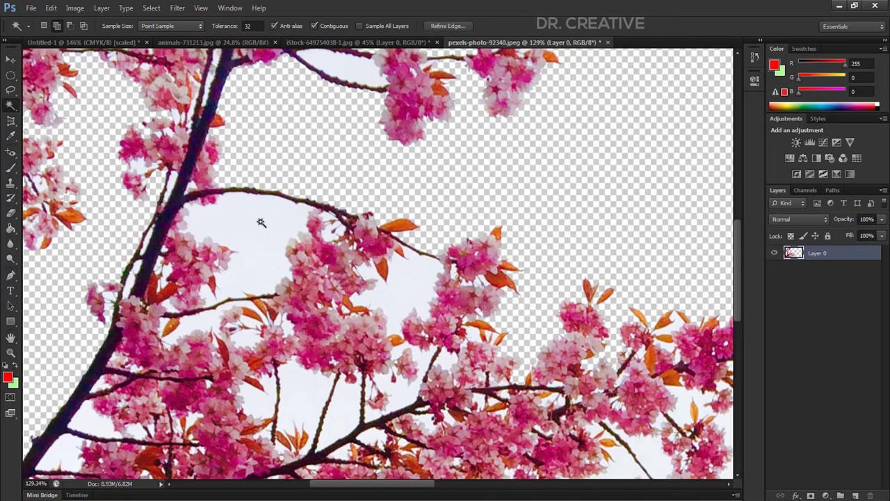
pyautogui.press('Delete')
pyautogui.hotkey('ctrl', 'd')
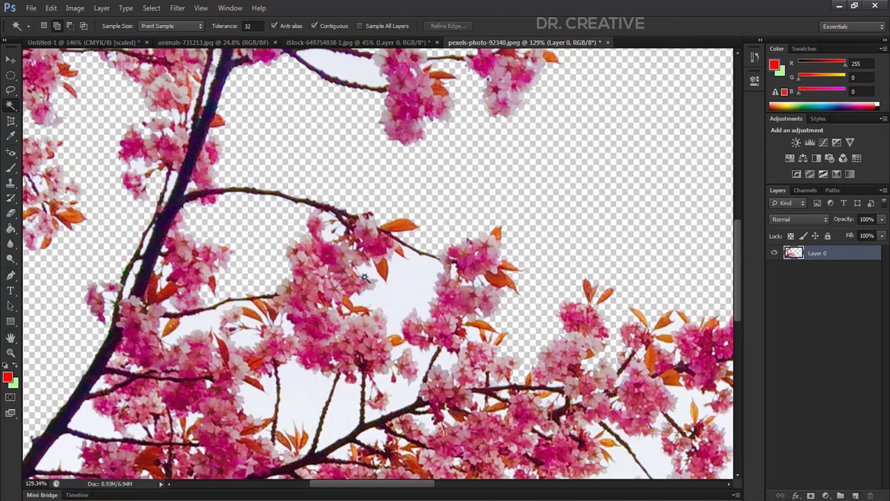
pyautogui.click(426, 289)
pyautogui.press('Delete')
pyautogui.hotkey('ctrl', 'd')
pyautogui.scroll(-6, 314, 259)
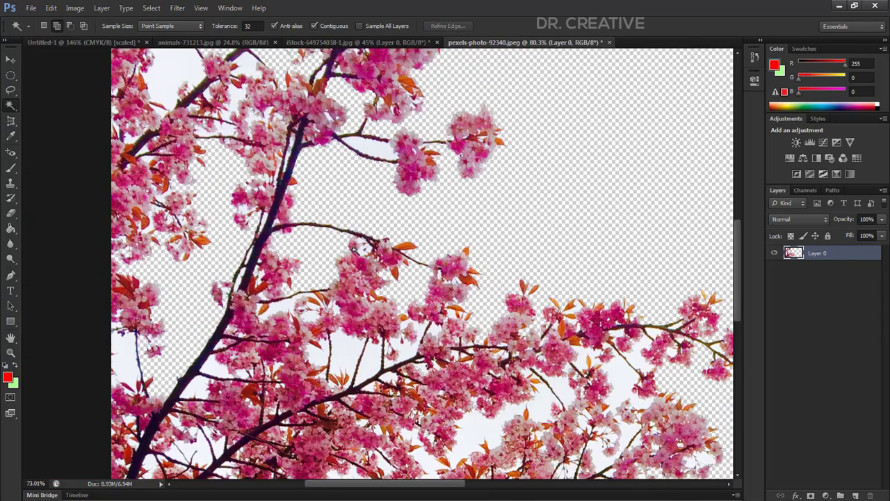
pyautogui.scroll(2, 316, 294)
pyautogui.scroll(-3, 316, 295)
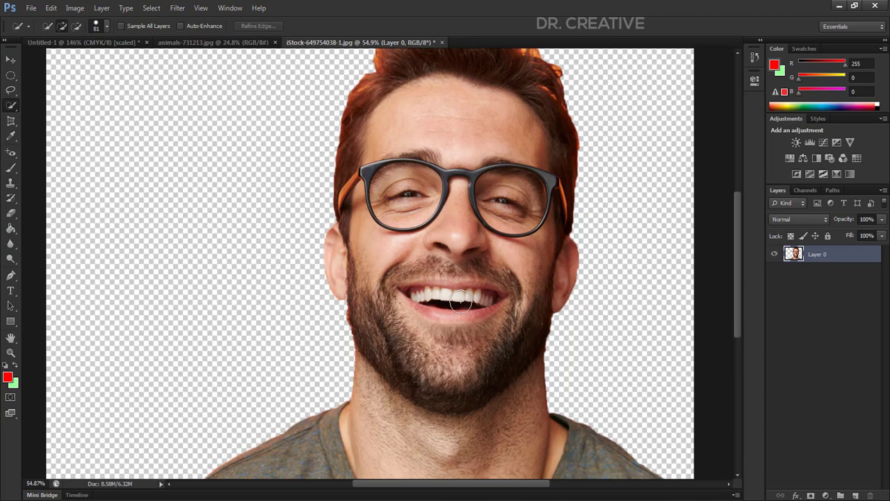
# Scroll over the iStock portrait showing the man cut out on transparency
pyautogui.scroll(-3, 461, 301)
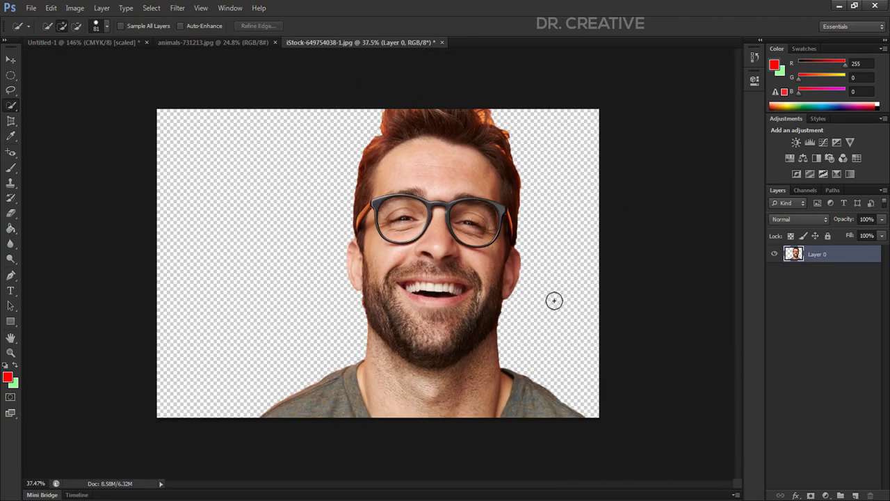
pyautogui.scroll(1, 552, 300)
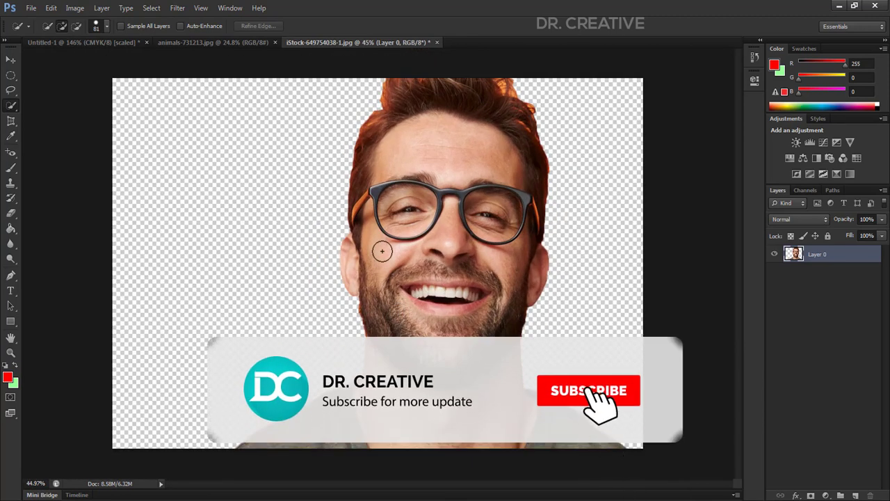